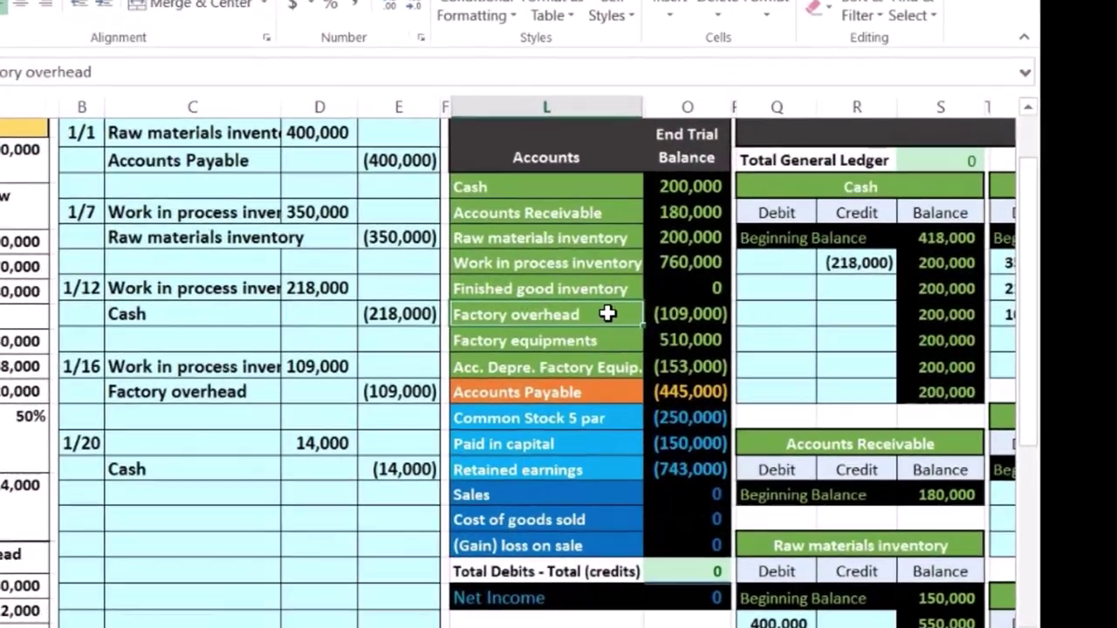
Step: Copy the Factory overhead account name from the trial balance and paste it as values into the 1/20 journal entry's debit line
left_click(792, 313)
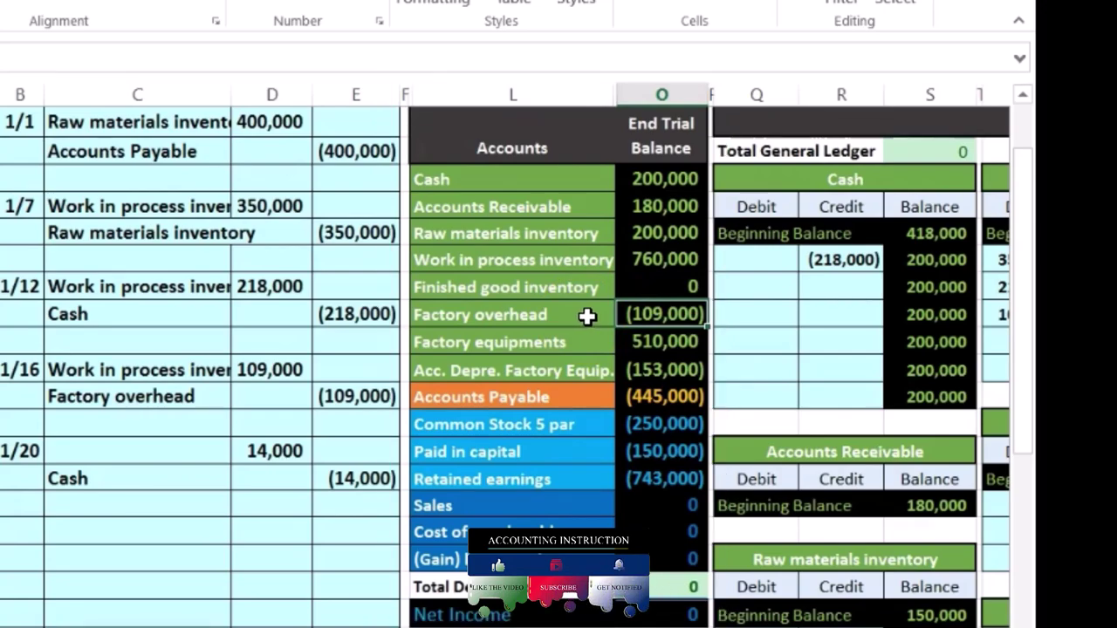
left_click(586, 316)
right_click(586, 316)
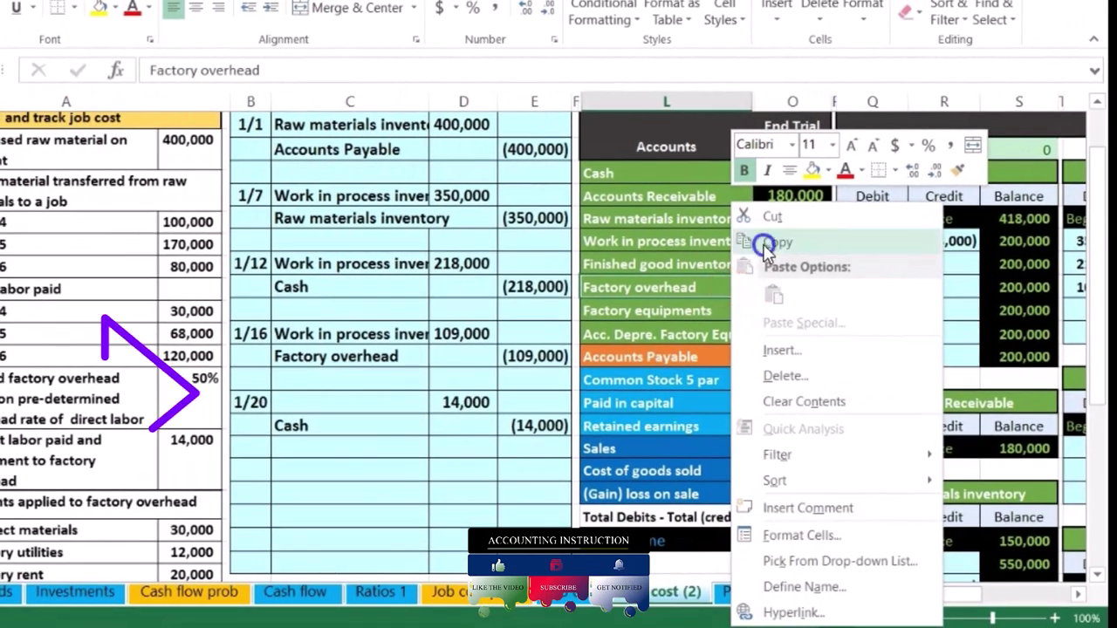
left_click(627, 264)
right_click(361, 399)
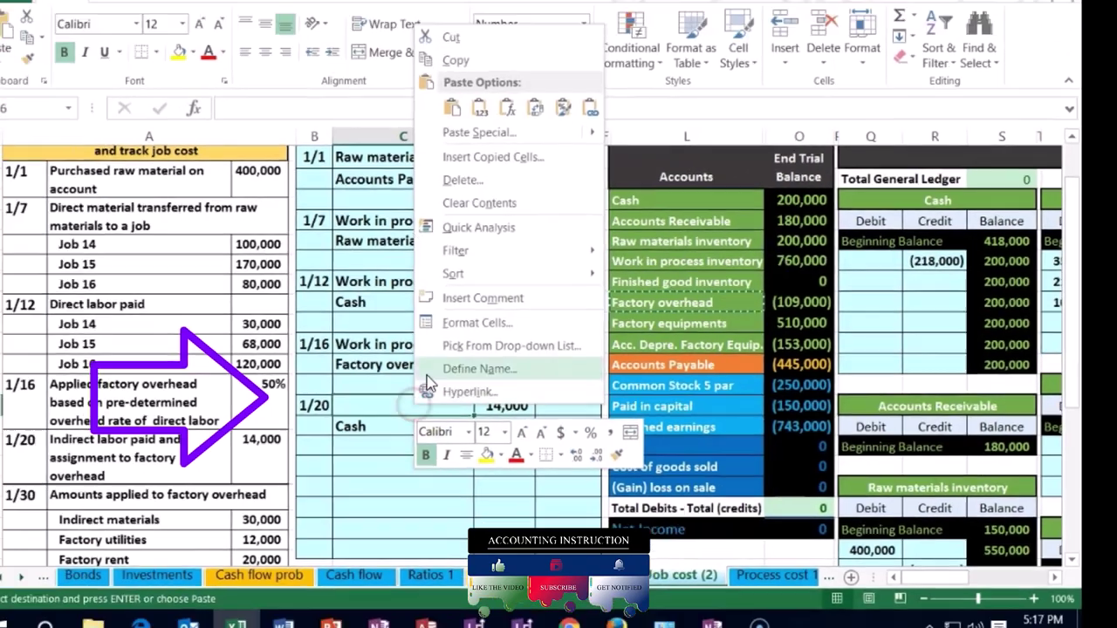
left_click(479, 108)
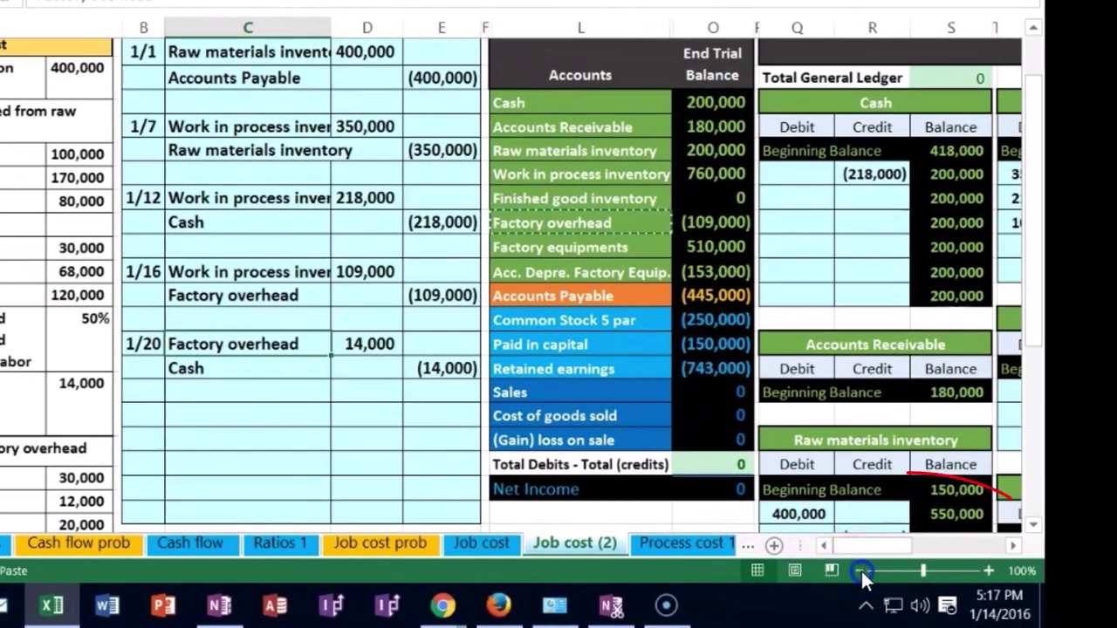
Step: Post the 1/20 debit to the Factory overhead ledger by linking debit cell U26 to journal cell D16
left_click(875, 574)
left_click(875, 574)
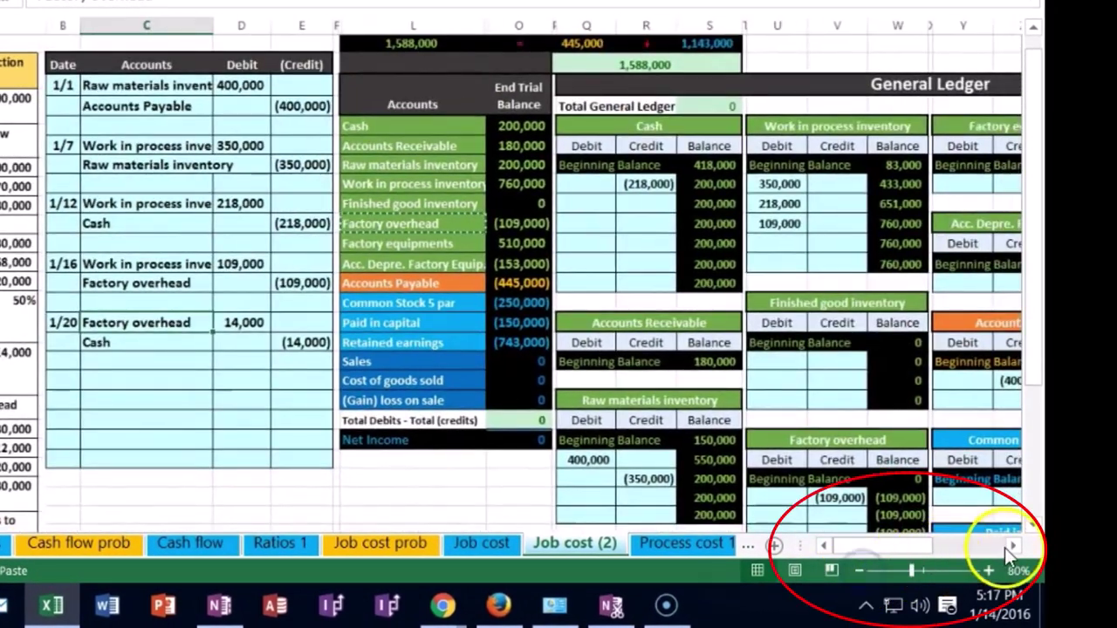
left_click(1012, 545)
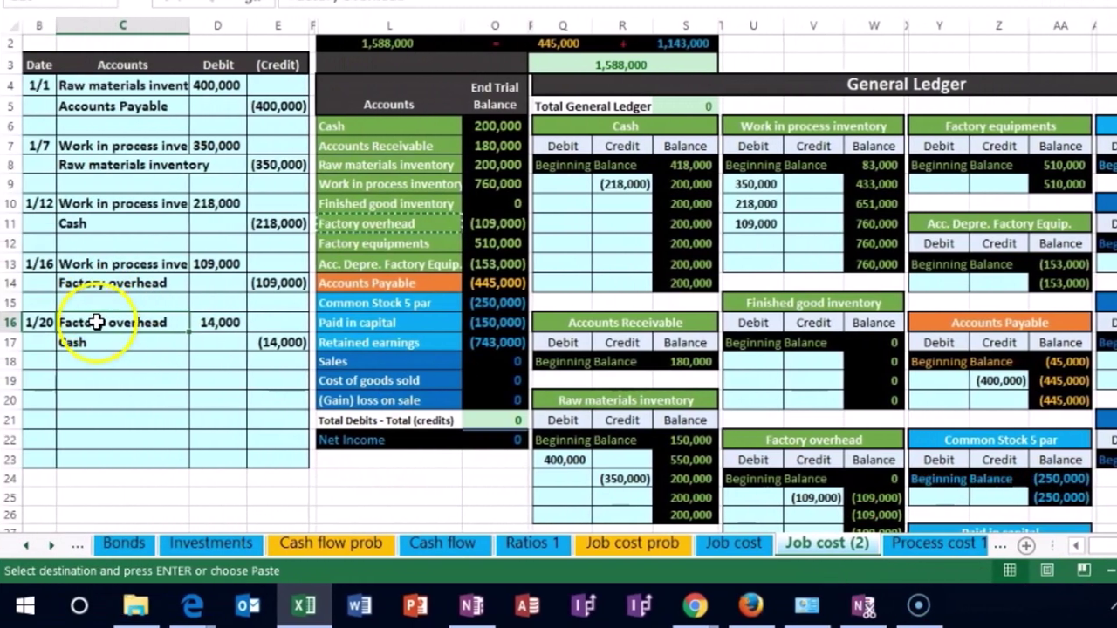
left_click(221, 323)
key("ctrl+v")
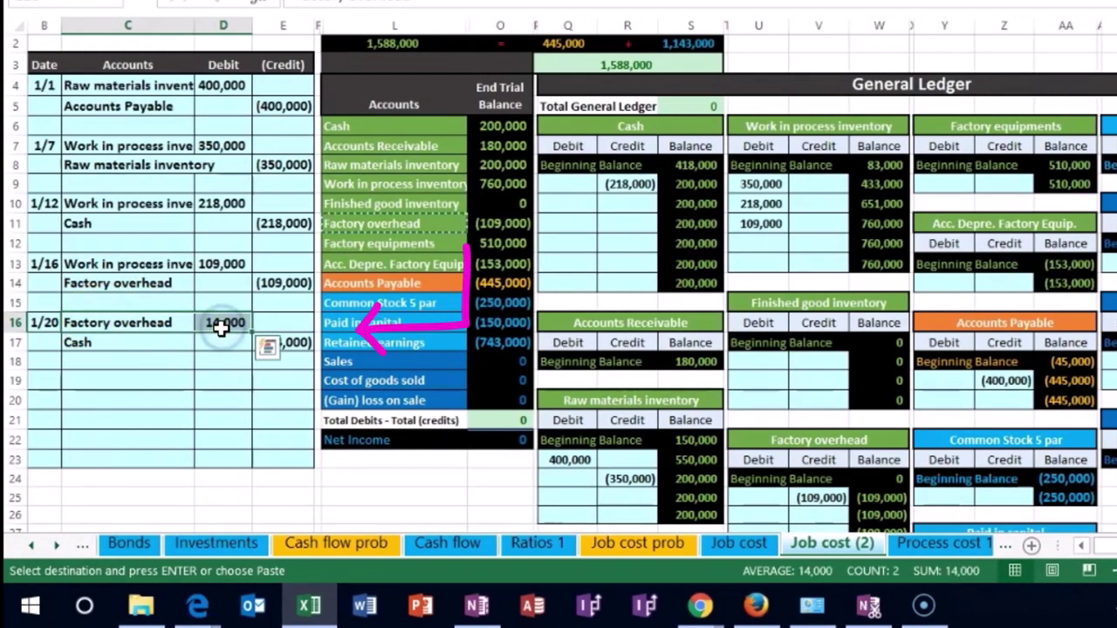
left_click_drag(362, 223, 478, 228)
key("ctrl+v")
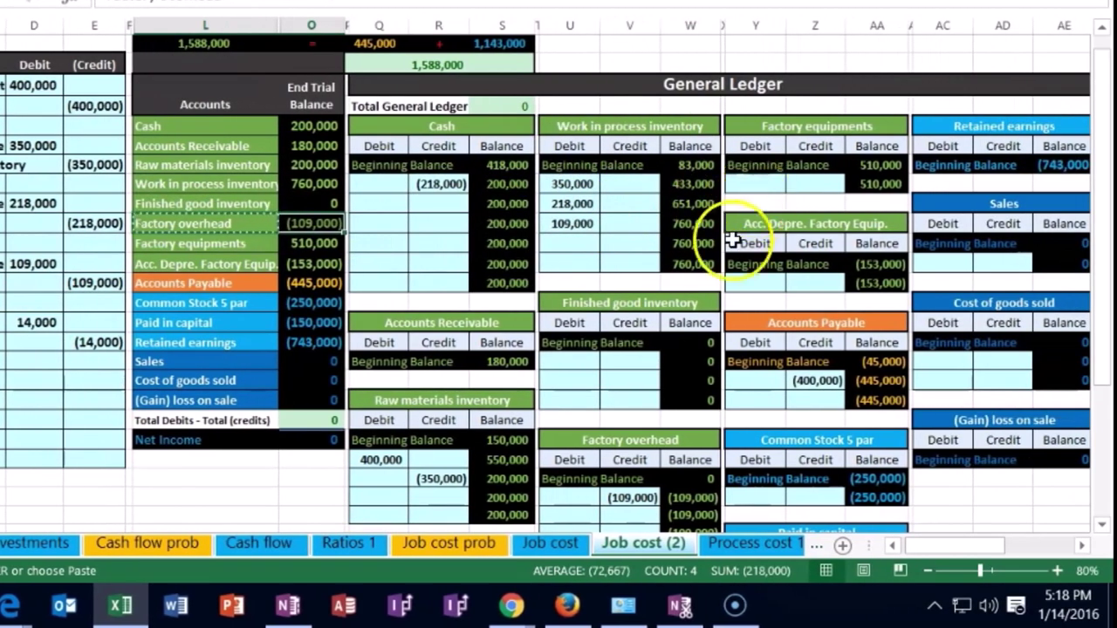
left_click(629, 515)
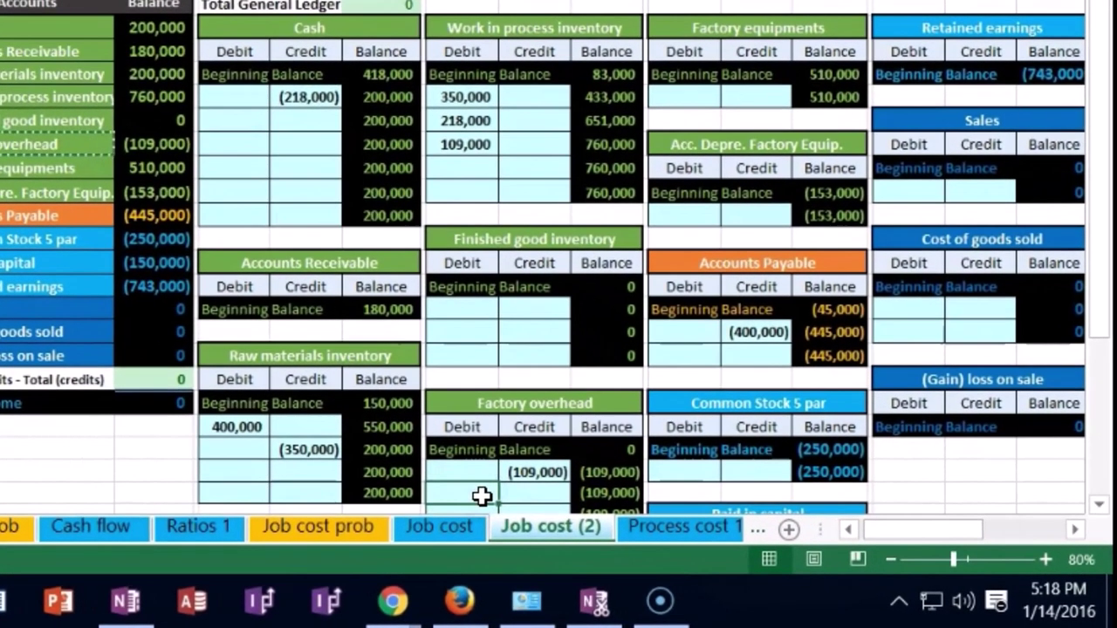
left_click(530, 473)
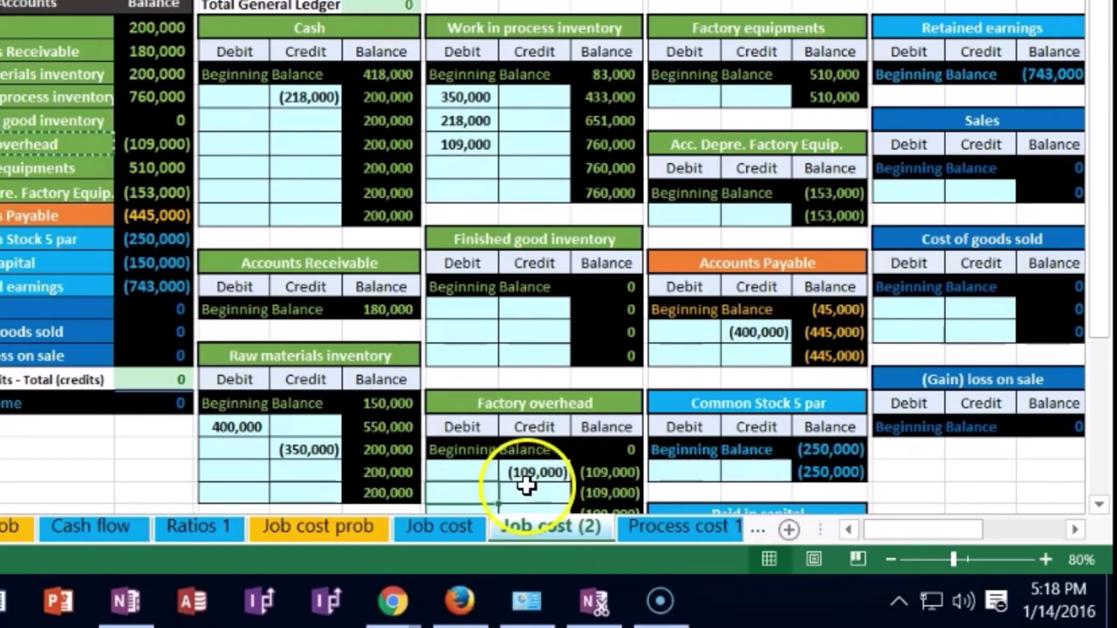
type("=")
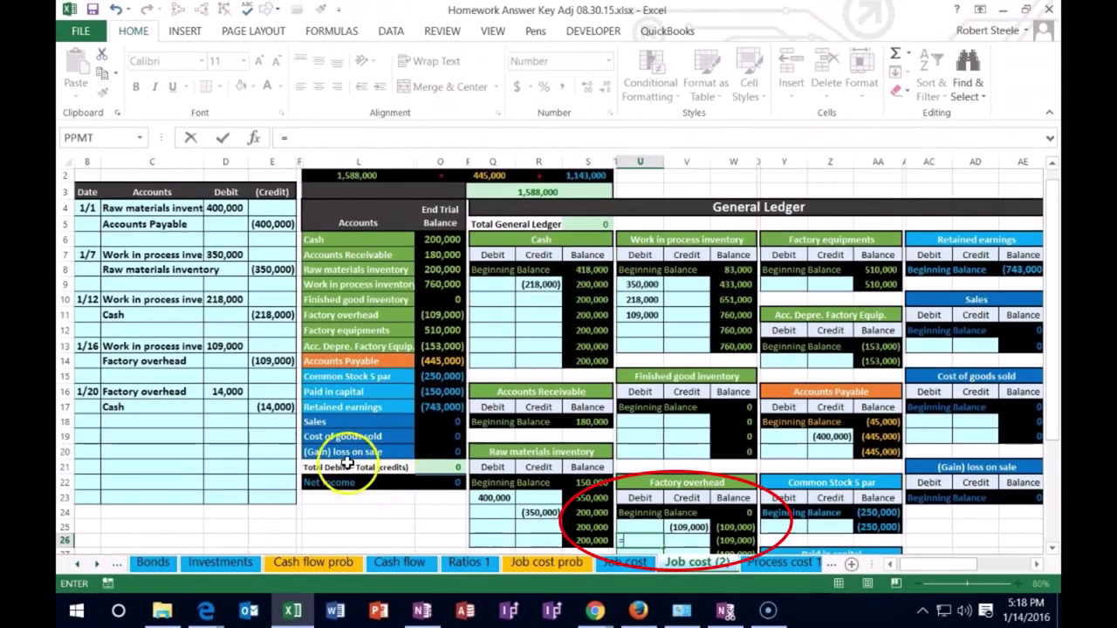
left_click(225, 391)
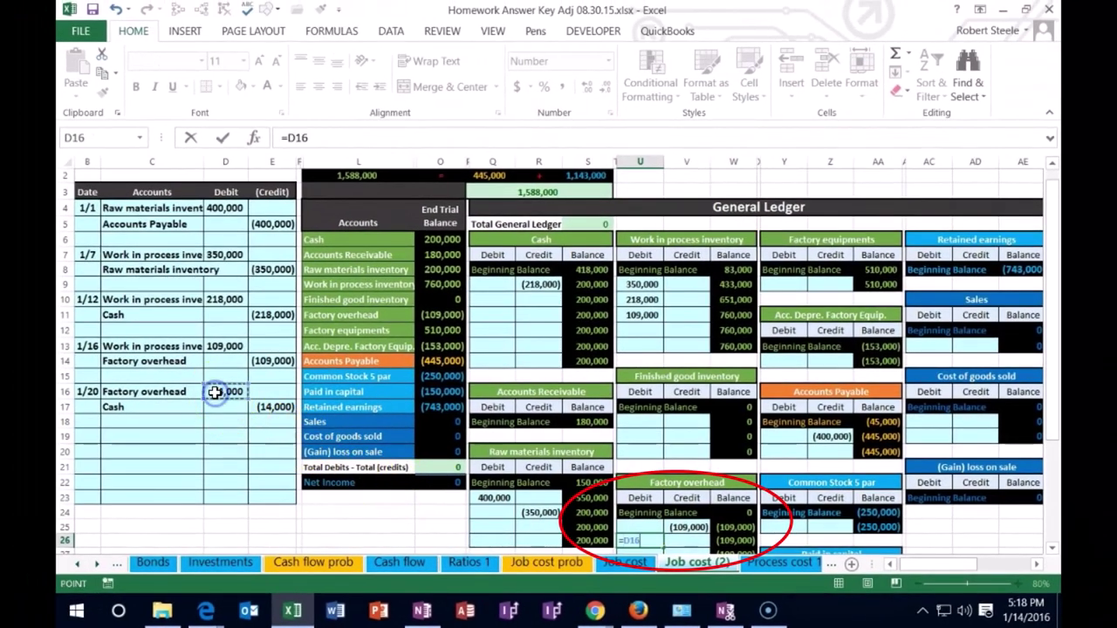
scroll(217, 391, "down", 2)
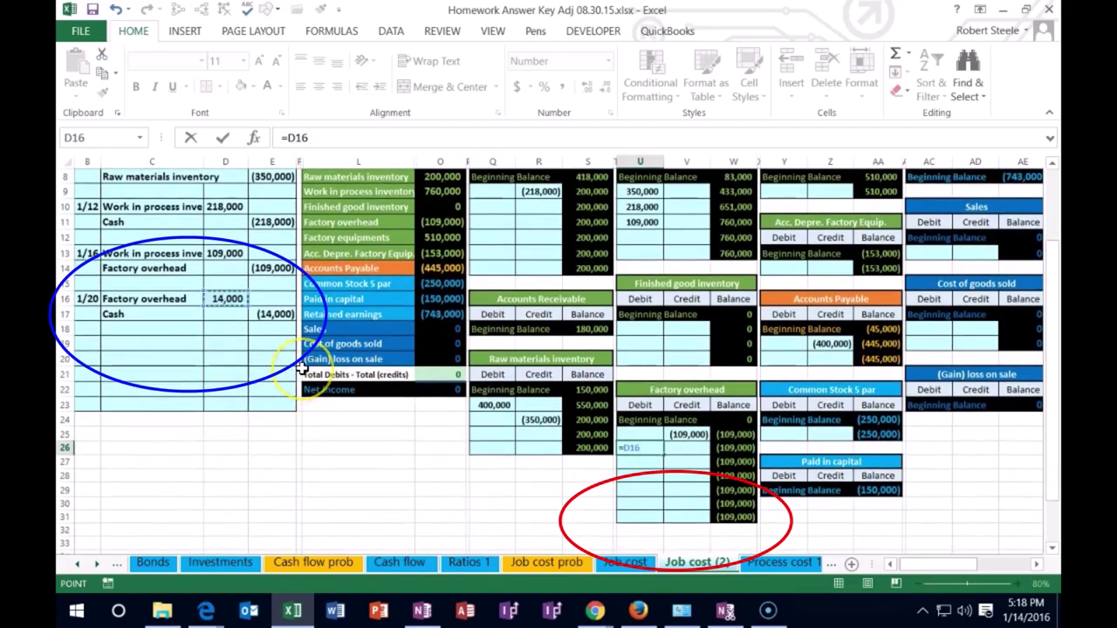
key("Return")
Step: Check the Factory overhead ledger's postings and balances, and link Cash ledger credit cell R10 to the 1/20 Cash credit in E17
left_click(744, 435)
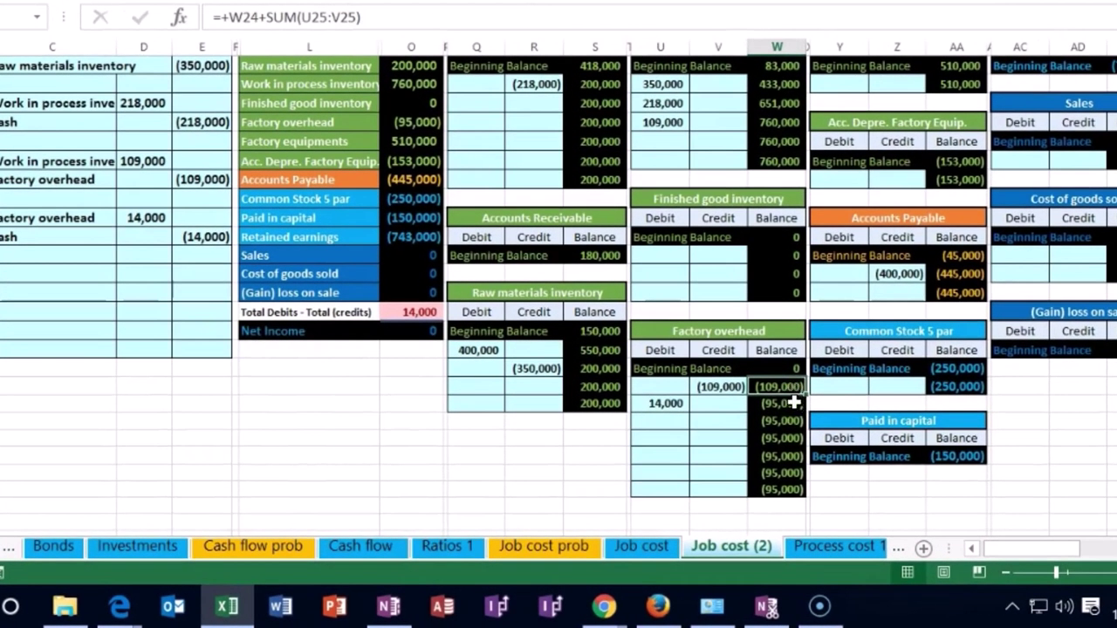
left_click(755, 431)
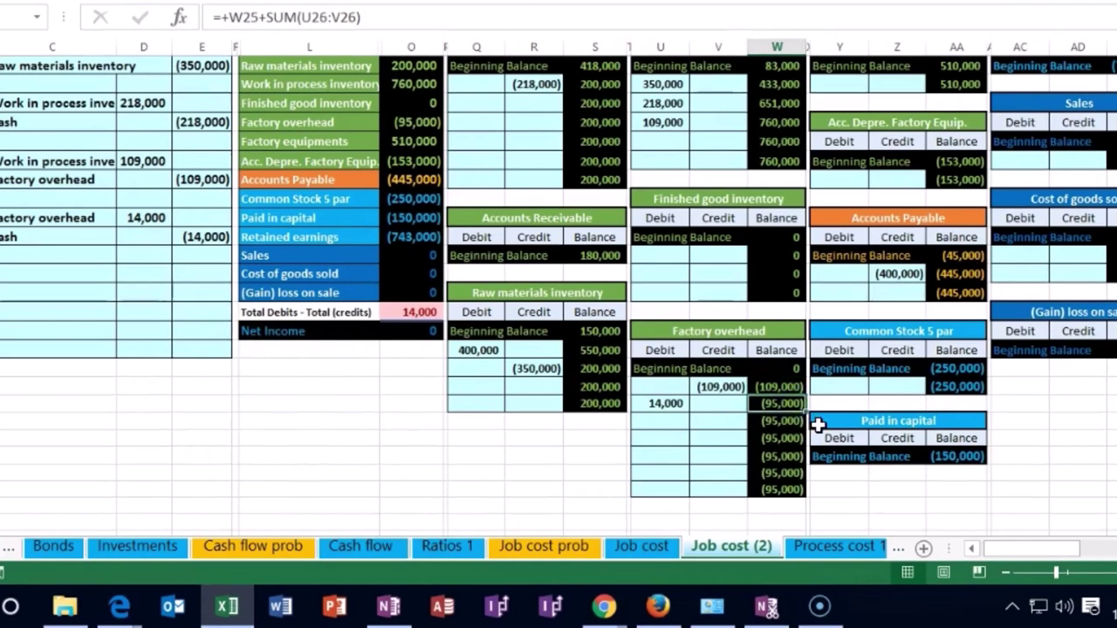
left_click(720, 387)
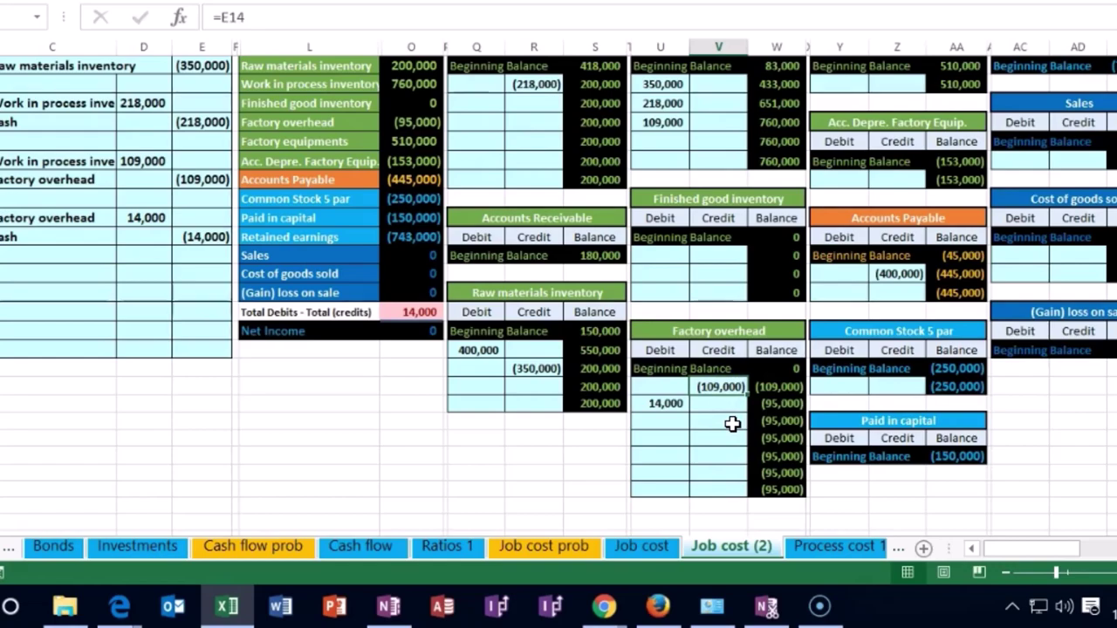
left_click(668, 404)
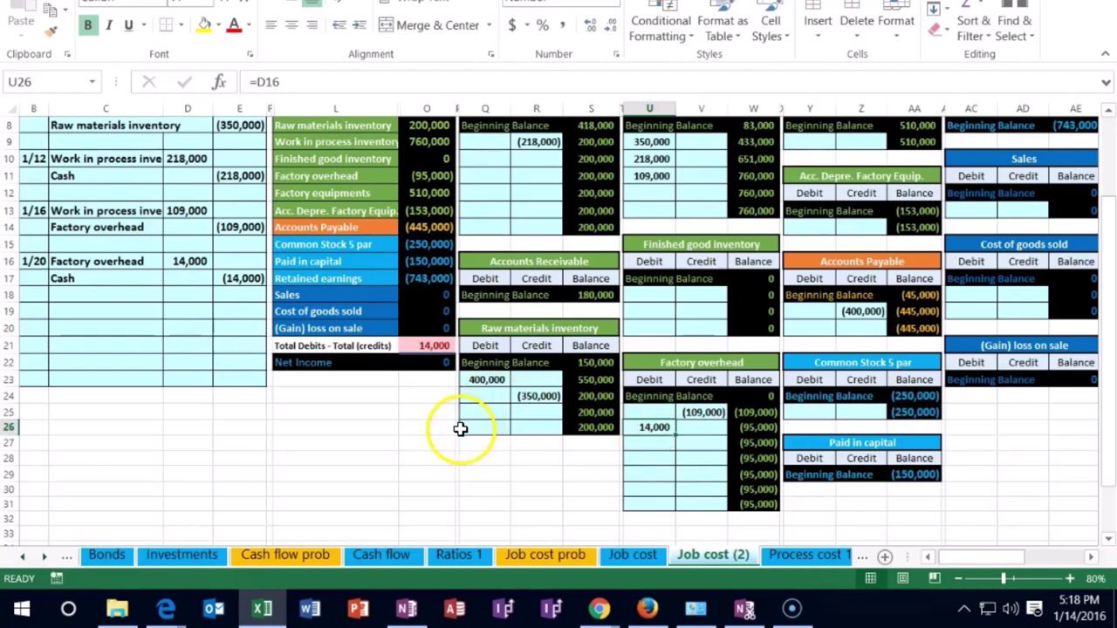
scroll(459, 429, "up", 1)
scroll(460, 429, "up", 2)
left_click_drag(69, 418, 248, 410)
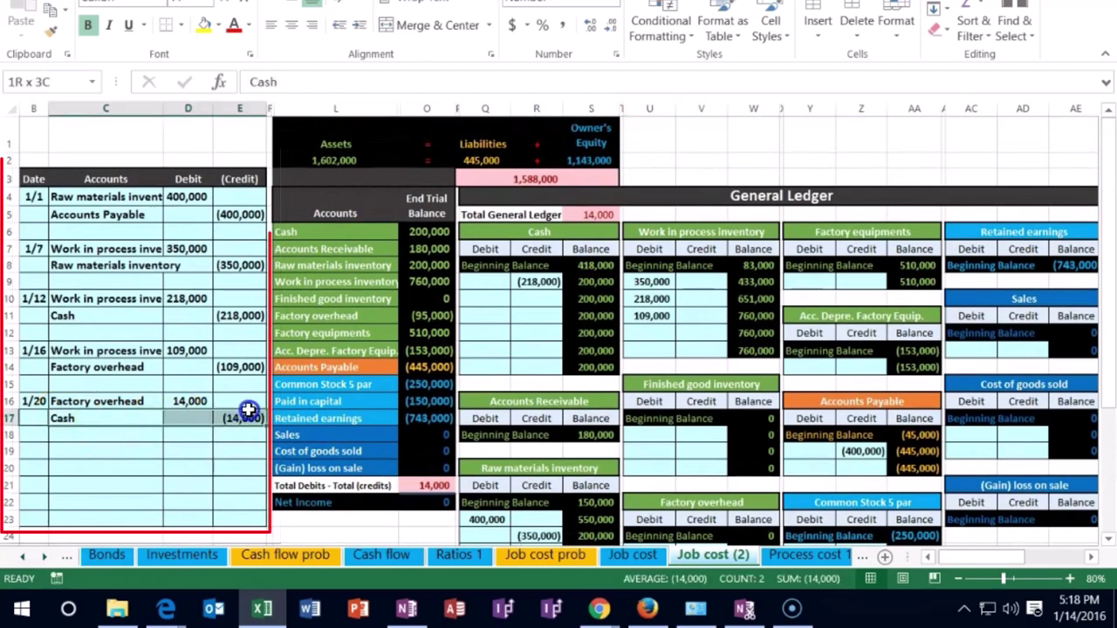
left_click(397, 235)
left_click(491, 307)
left_click(536, 299)
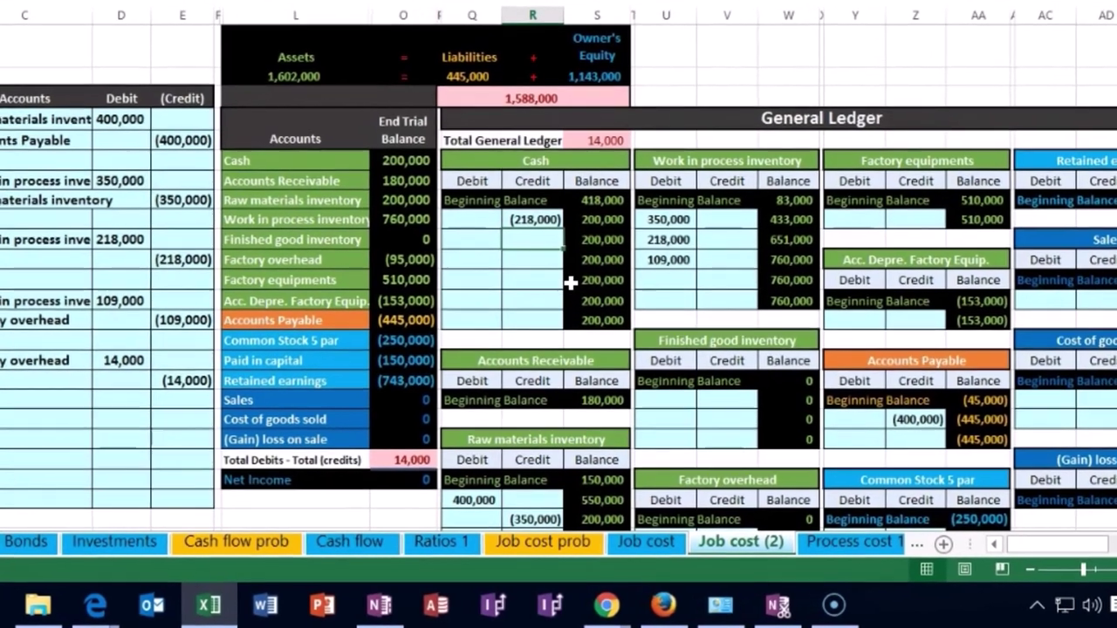
type("=")
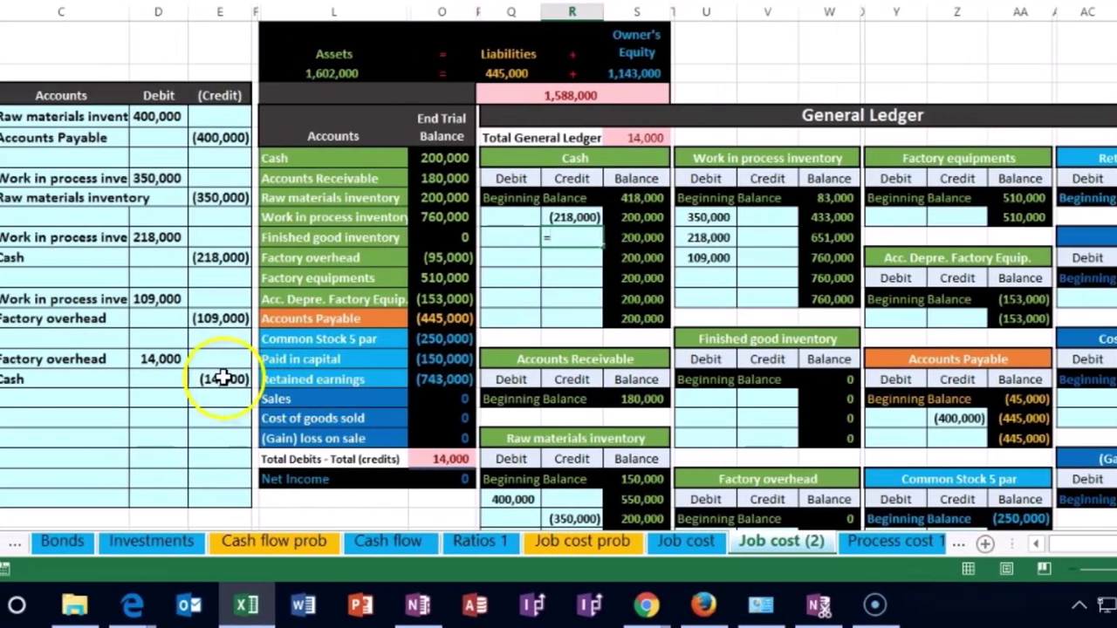
left_click(181, 379)
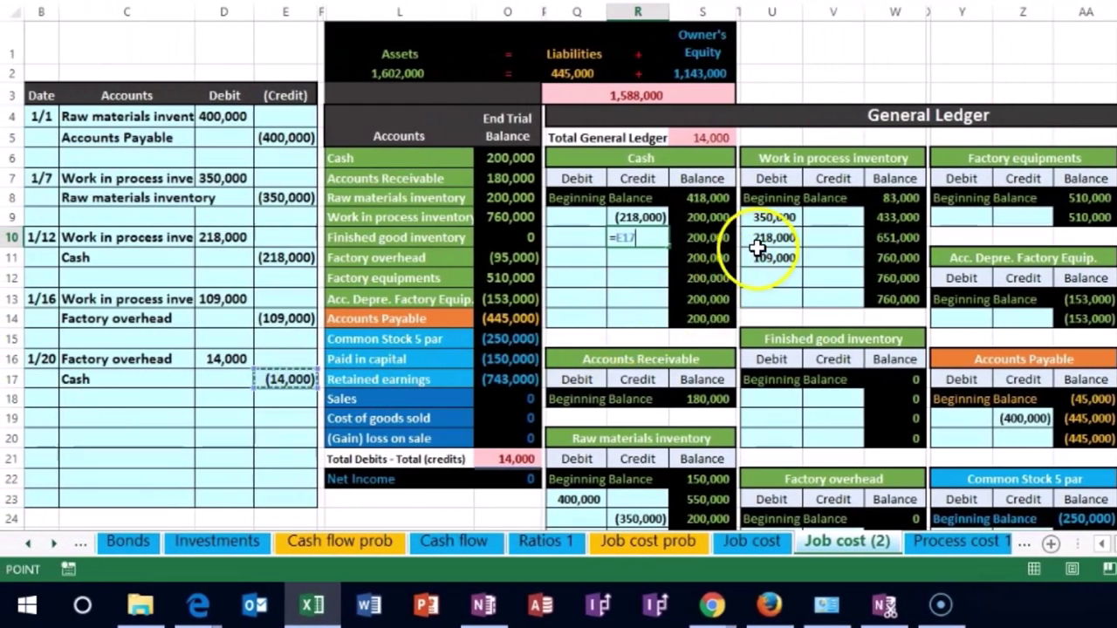
key("Return")
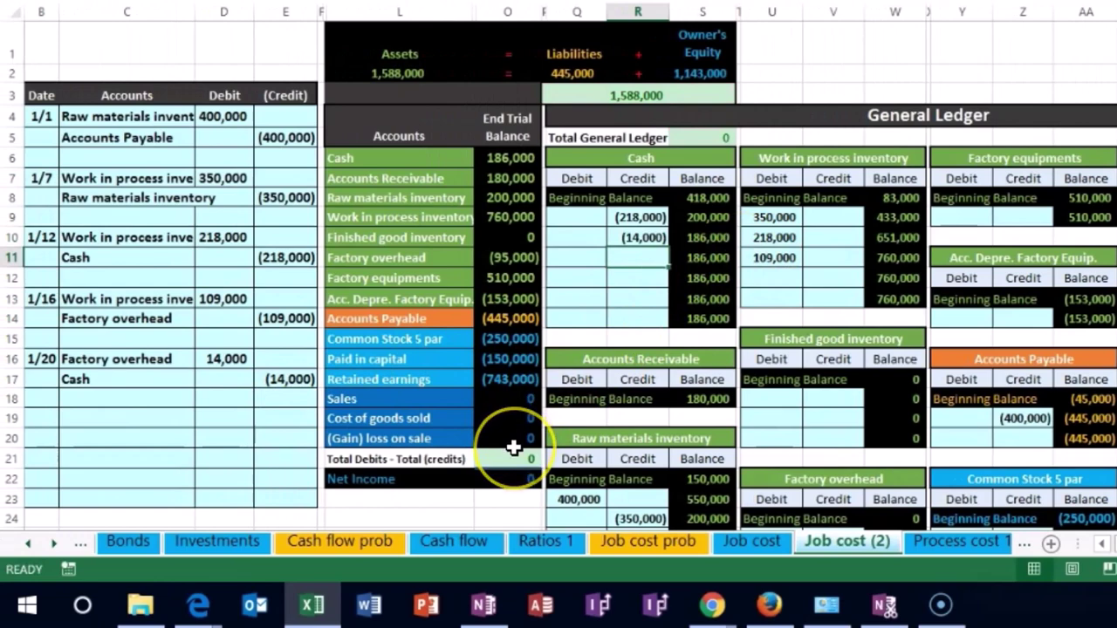
Step: Review the Factory overhead and Work in process ledgers, and enter the date 1/30 in B19 for a new journal entry
scroll(567, 410, "down", 1)
scroll(601, 395, "down", 2)
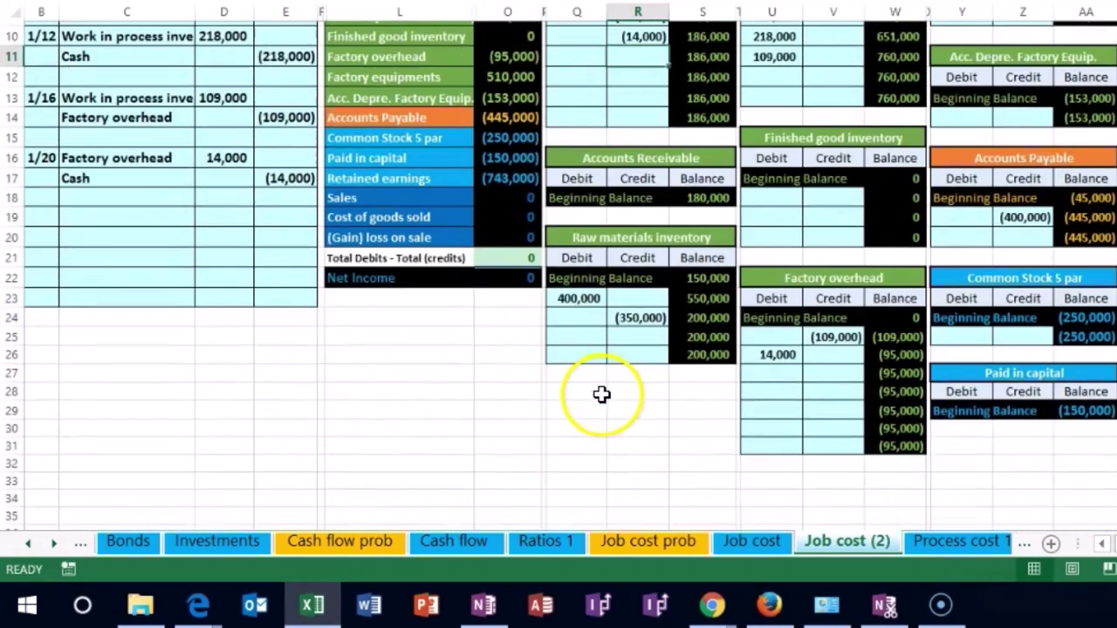
left_click(777, 365)
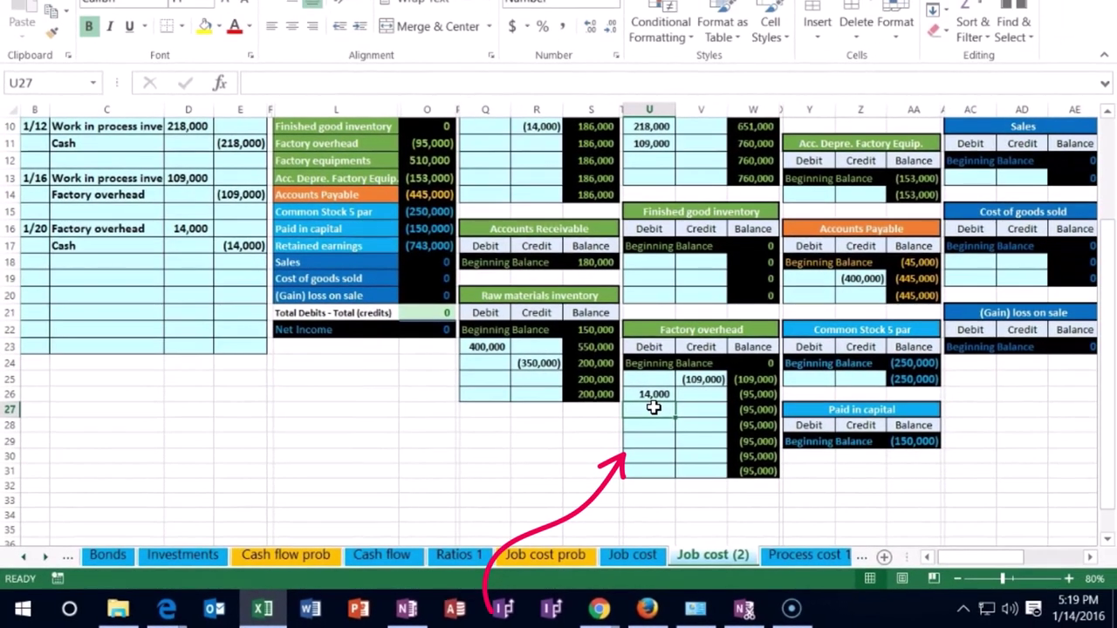
scroll(653, 411, "up", 3)
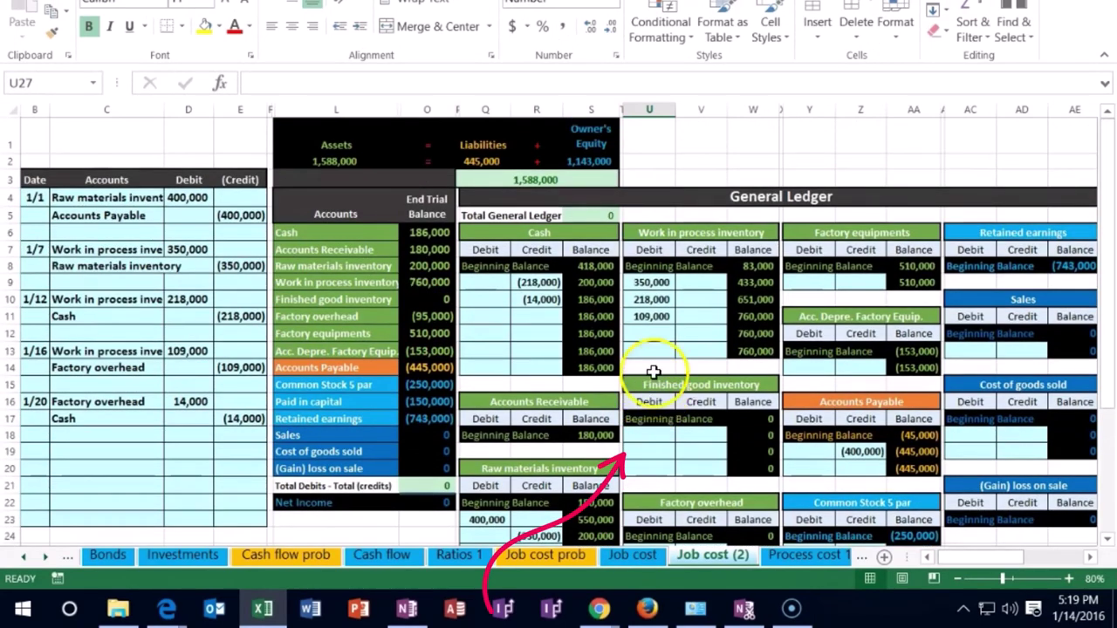
left_click(651, 316)
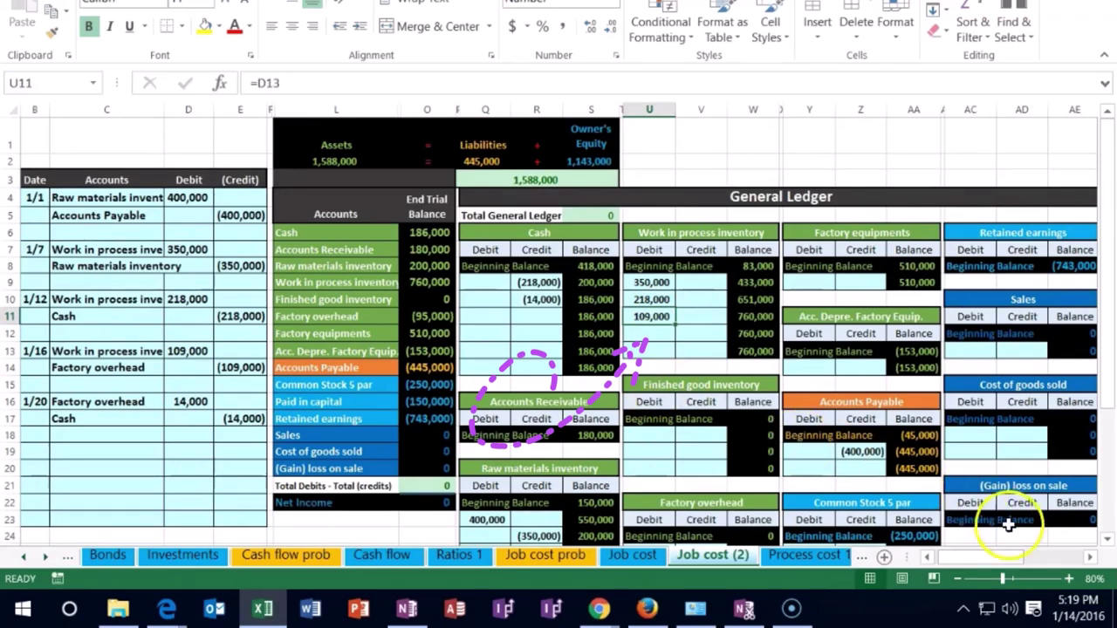
left_click(1068, 579)
left_click(1068, 578)
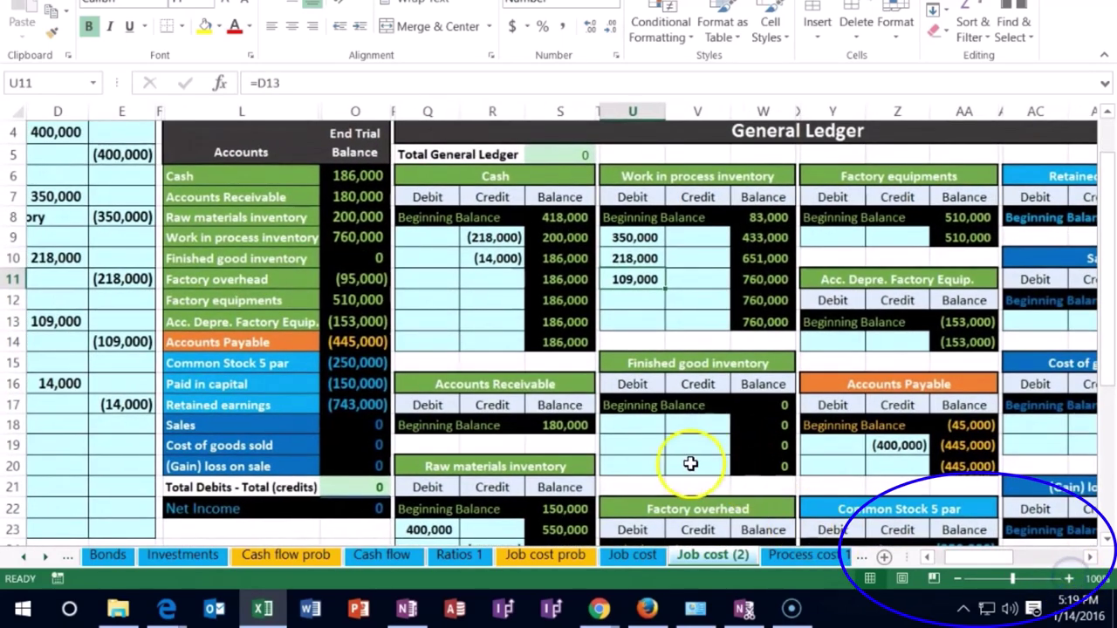
left_click(653, 440)
key("Left")
key("Left")
key("Left")
key("Home")
key("Right")
key("Right")
key("Left")
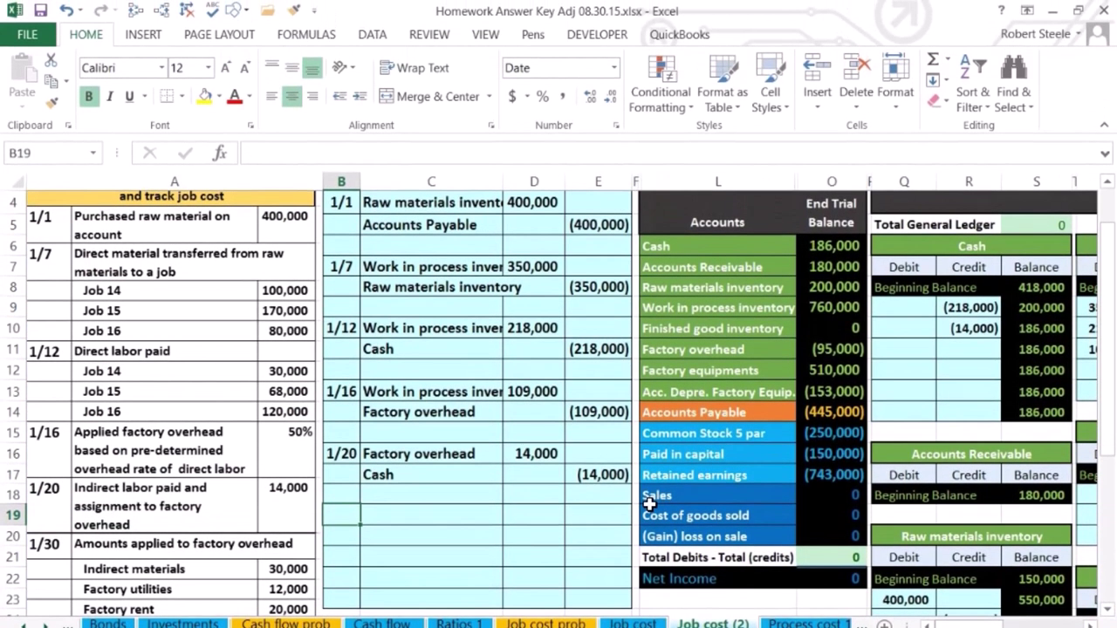
type("1/30")
key("Return")
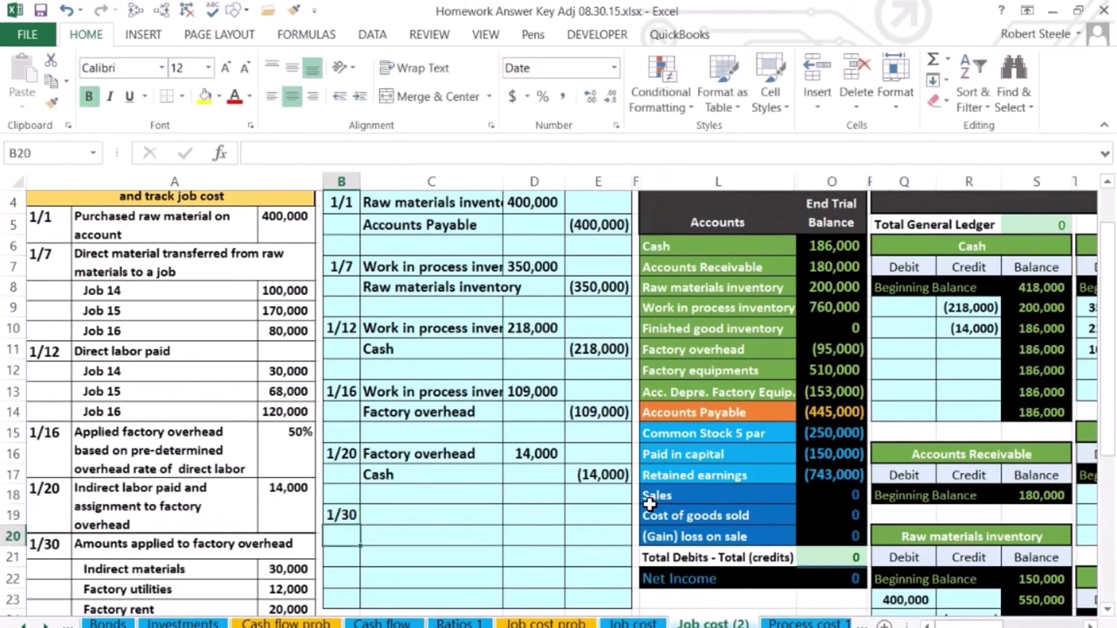
Step: Examine the 1/30 amounts applied to factory overhead and the Raw materials inventory row in the trial balance
scroll(589, 440, "down", 1)
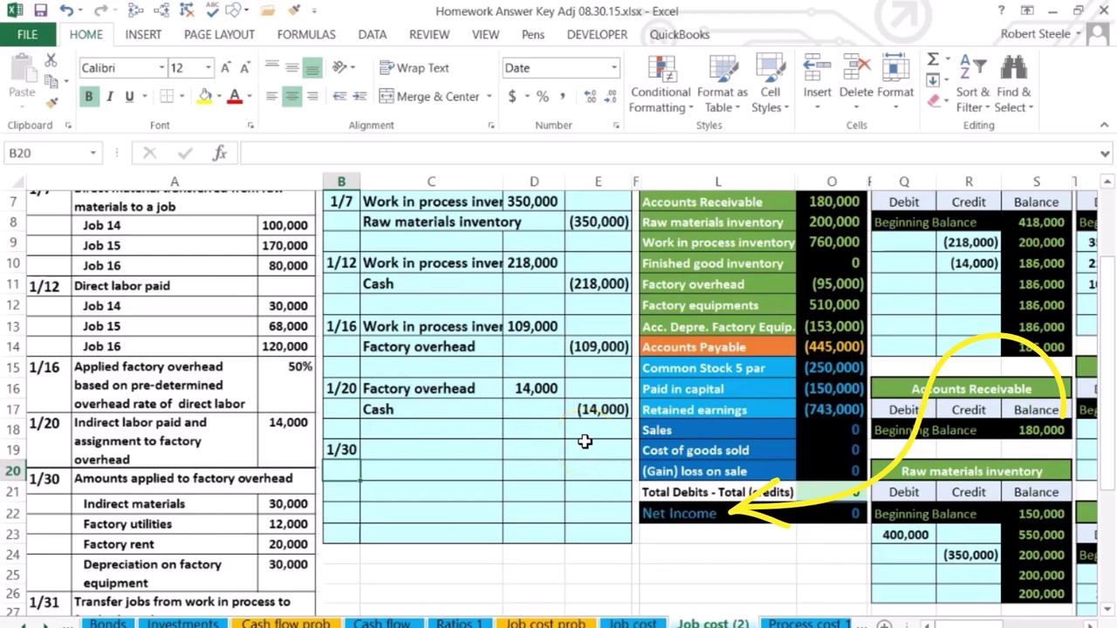
left_click(600, 422)
key("Escape")
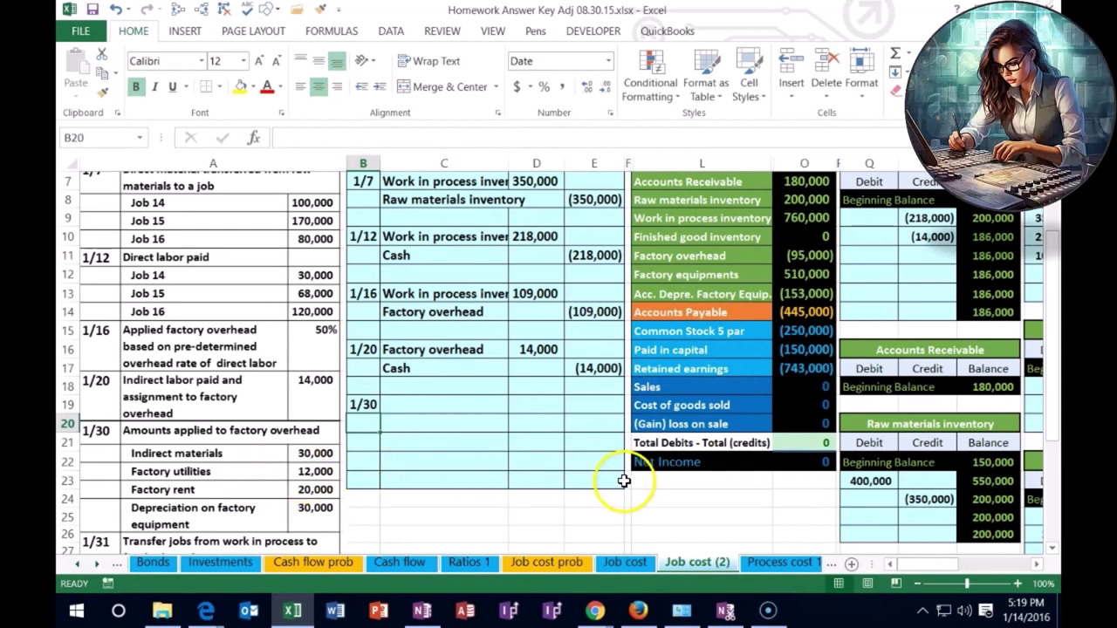
scroll(623, 476, "up", 1)
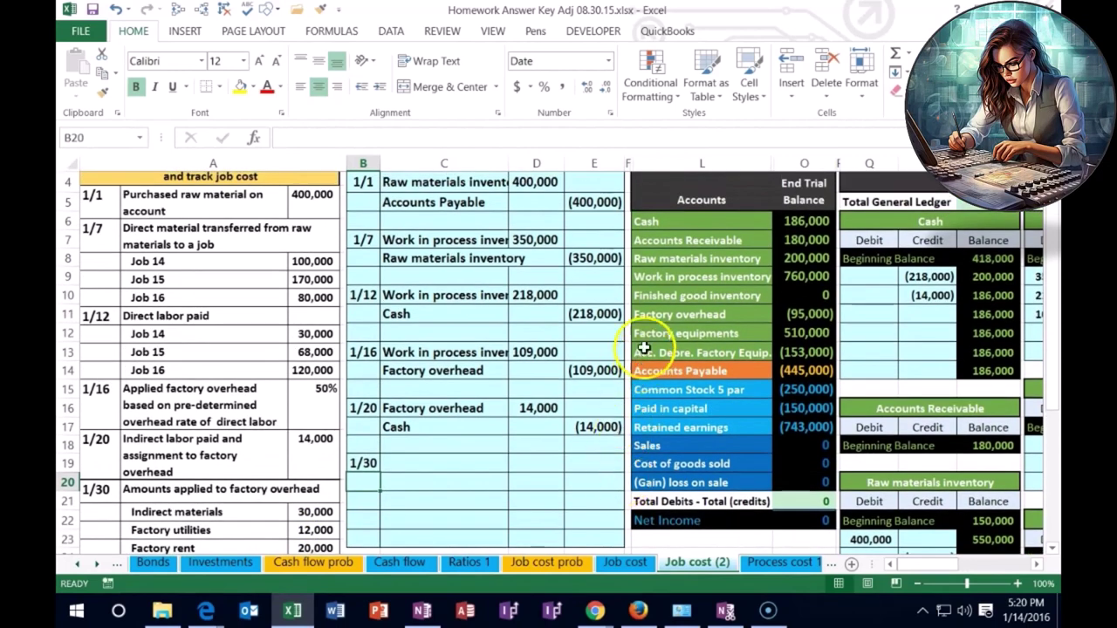
left_click_drag(689, 259, 780, 258)
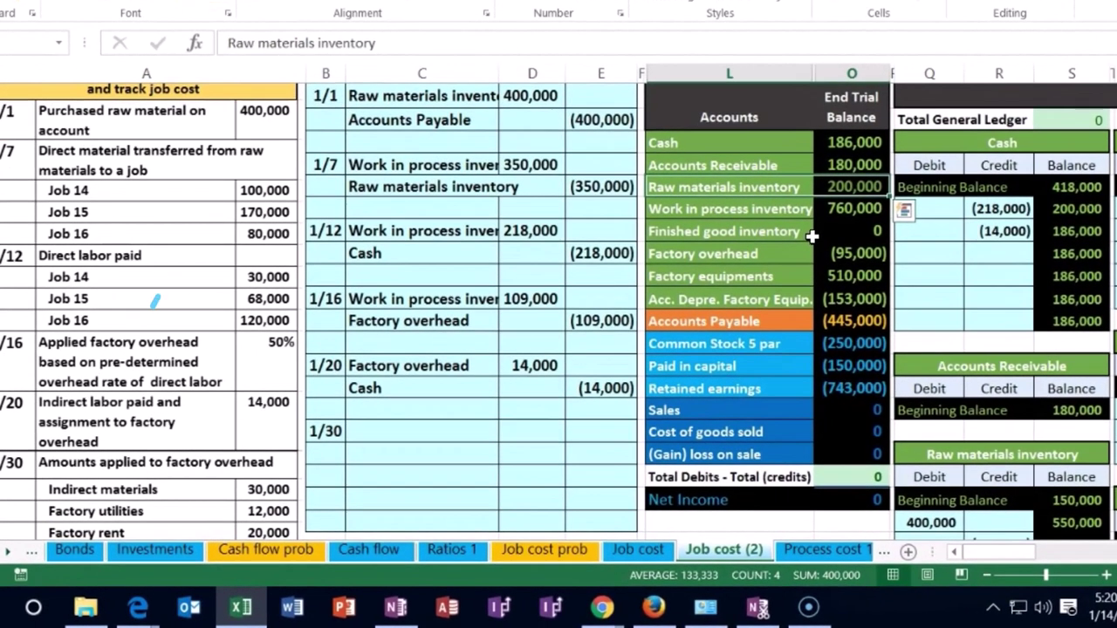
left_click_drag(217, 358, 382, 295)
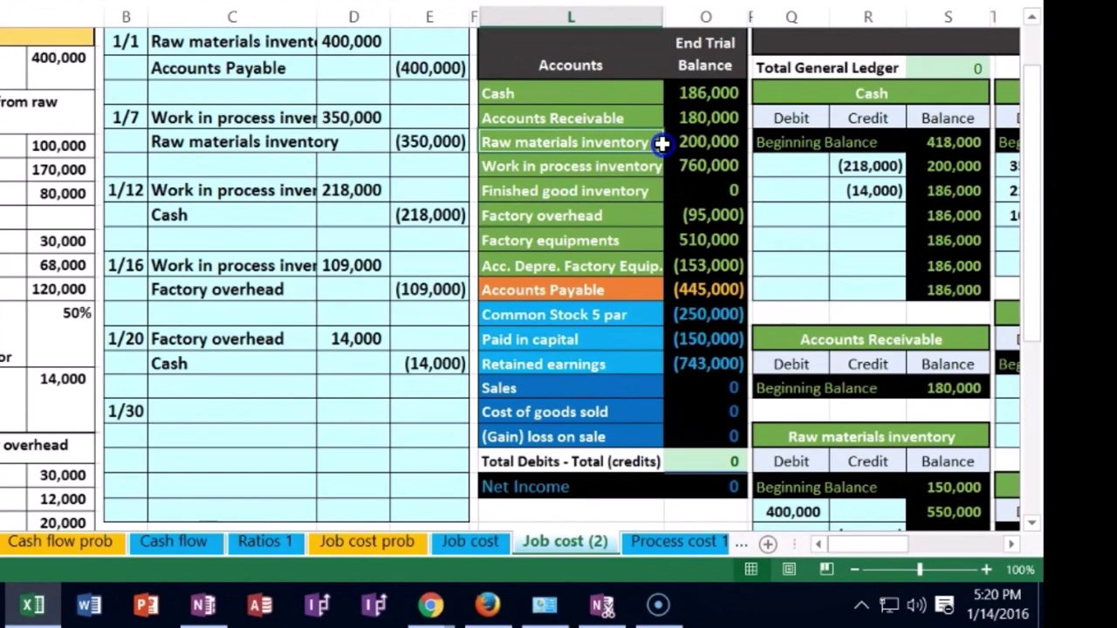
left_click_drag(663, 144, 674, 144)
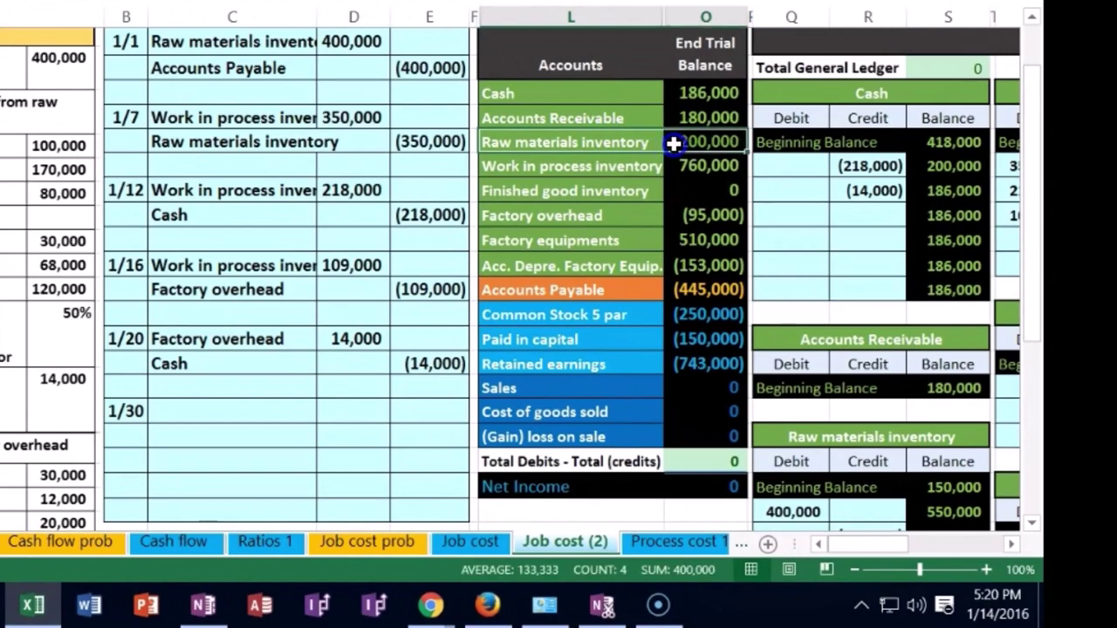
Step: Copy the Raw materials inventory account name from the trial balance into journal cell C20 as values only
left_click(616, 144)
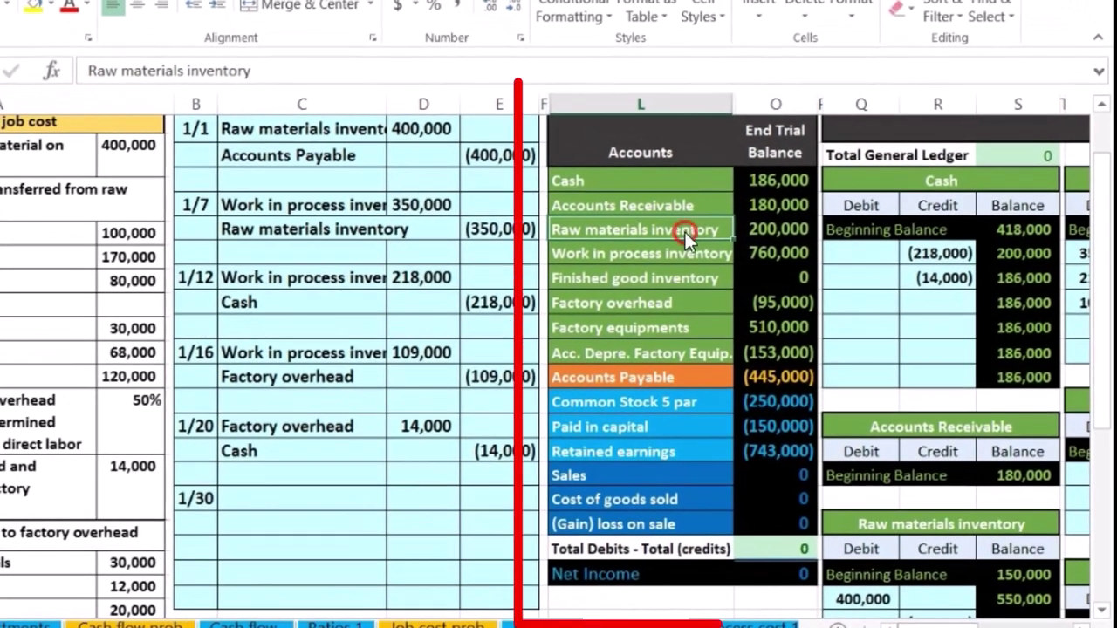
right_click(616, 141)
left_click(712, 255)
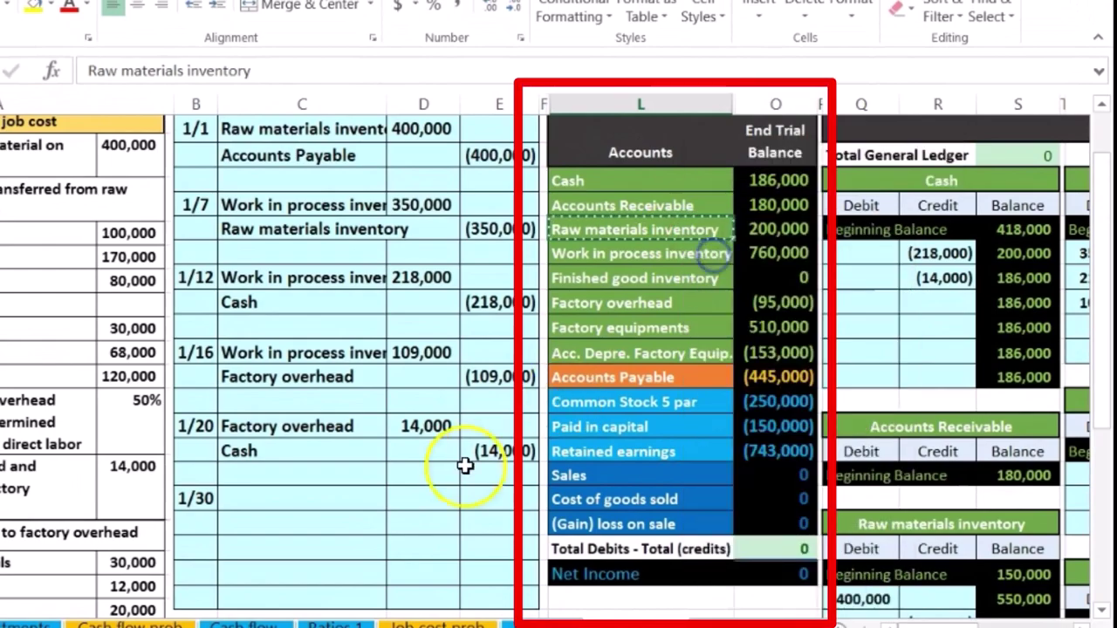
left_click(236, 524)
right_click(236, 525)
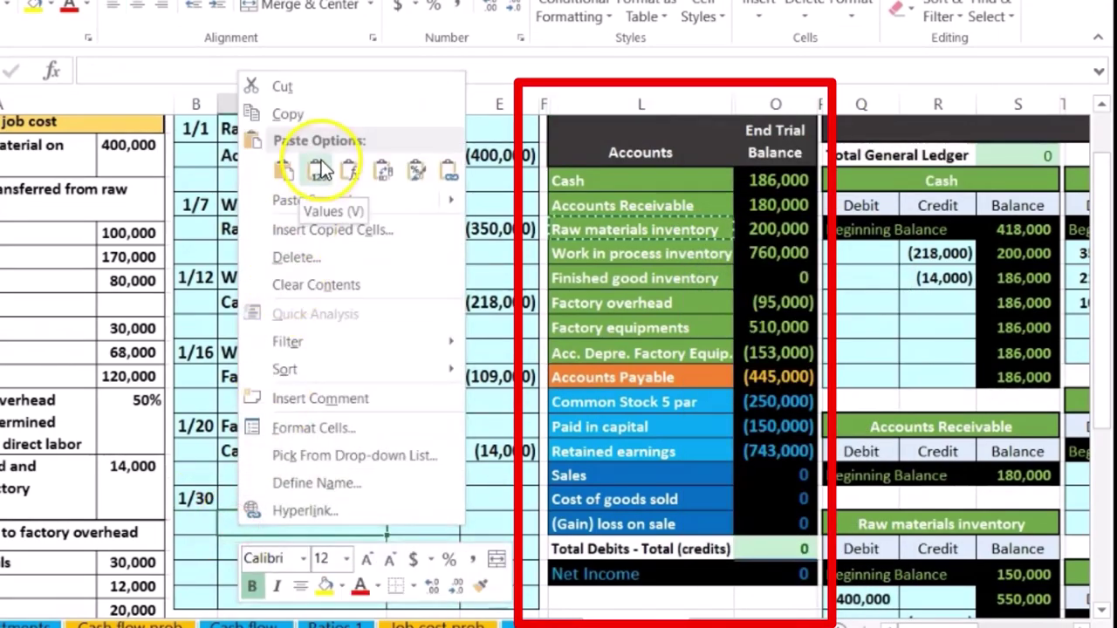
left_click(321, 171)
left_click(353, 190)
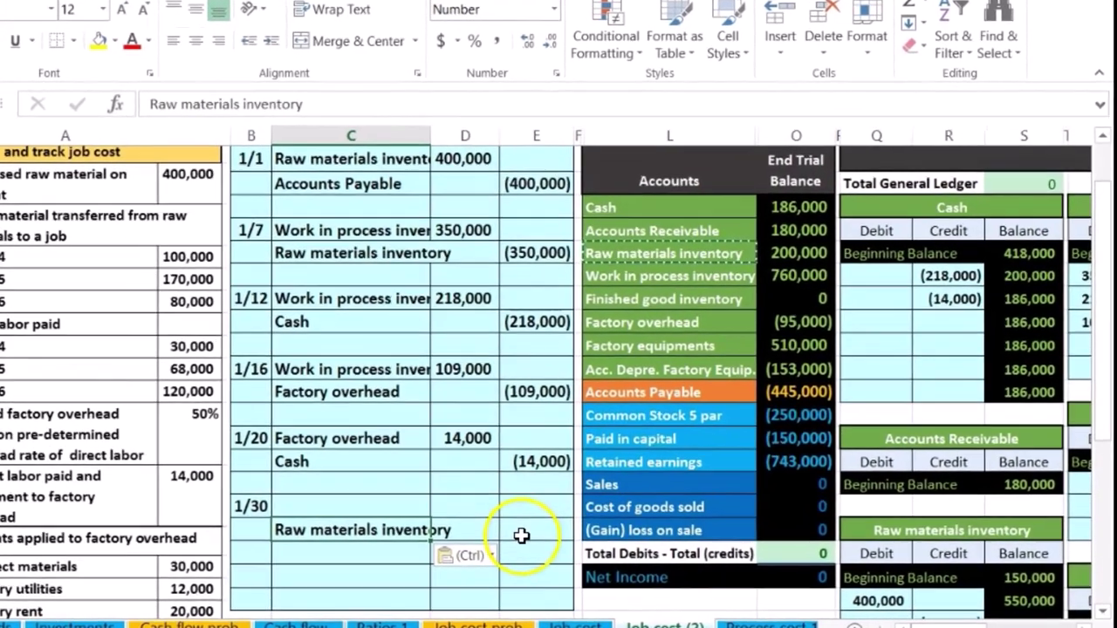
Step: Enter -30000 in E20 as the Raw materials inventory credit of the 1/30 journal entry
left_click(578, 543)
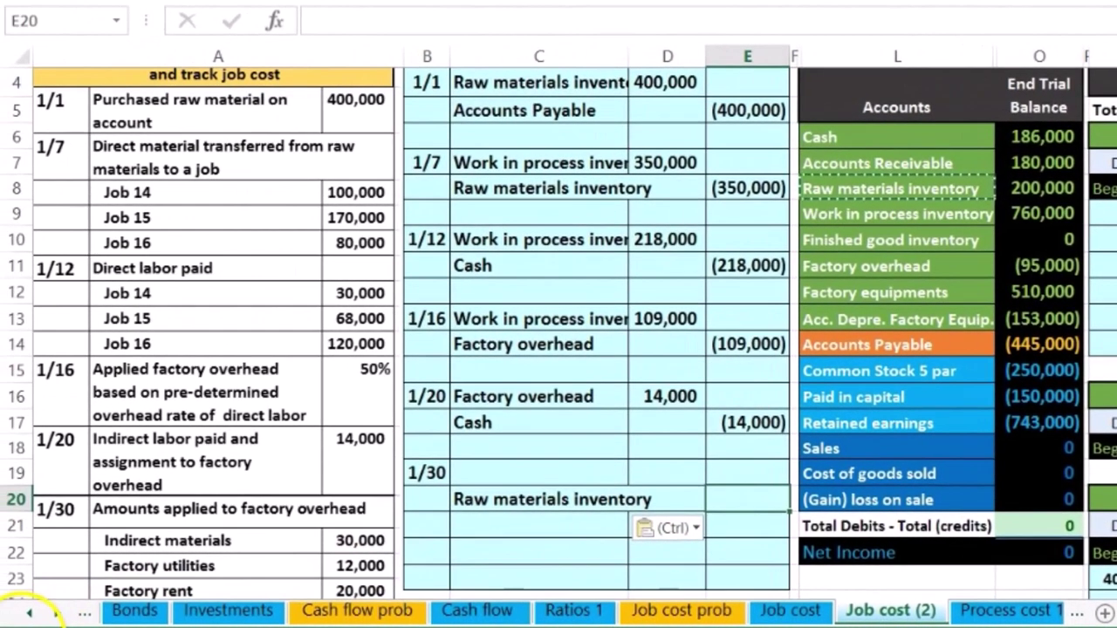
type("-3000")
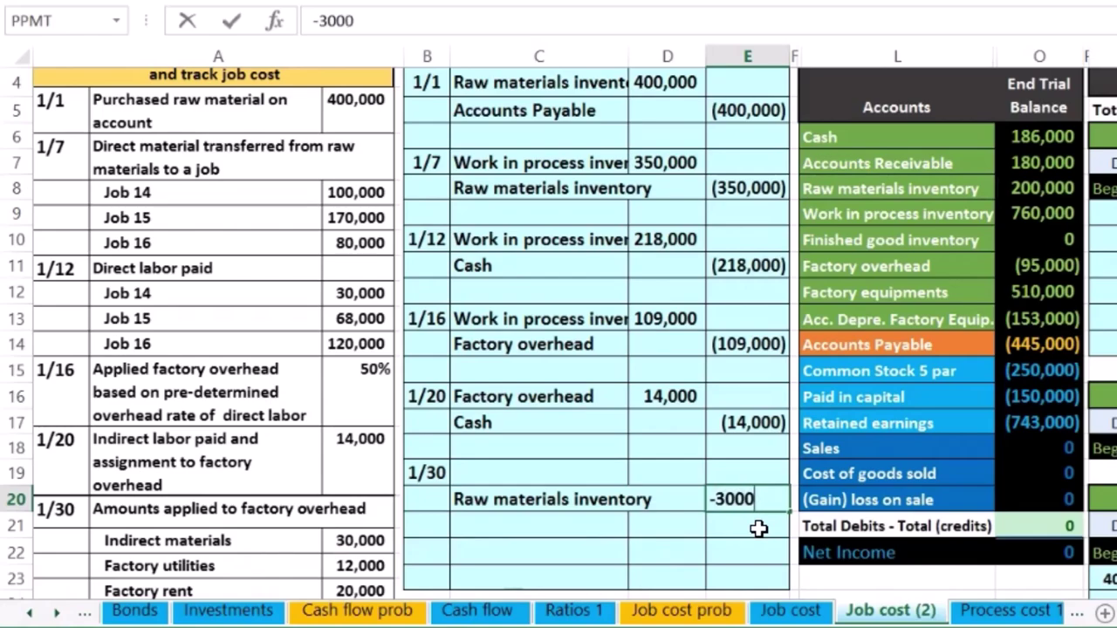
type("0")
key("Return")
Step: Set the 1/30 debit in D19 to the negative of credit cell E20 with a formula
key("Left")
key("Up")
key("Up")
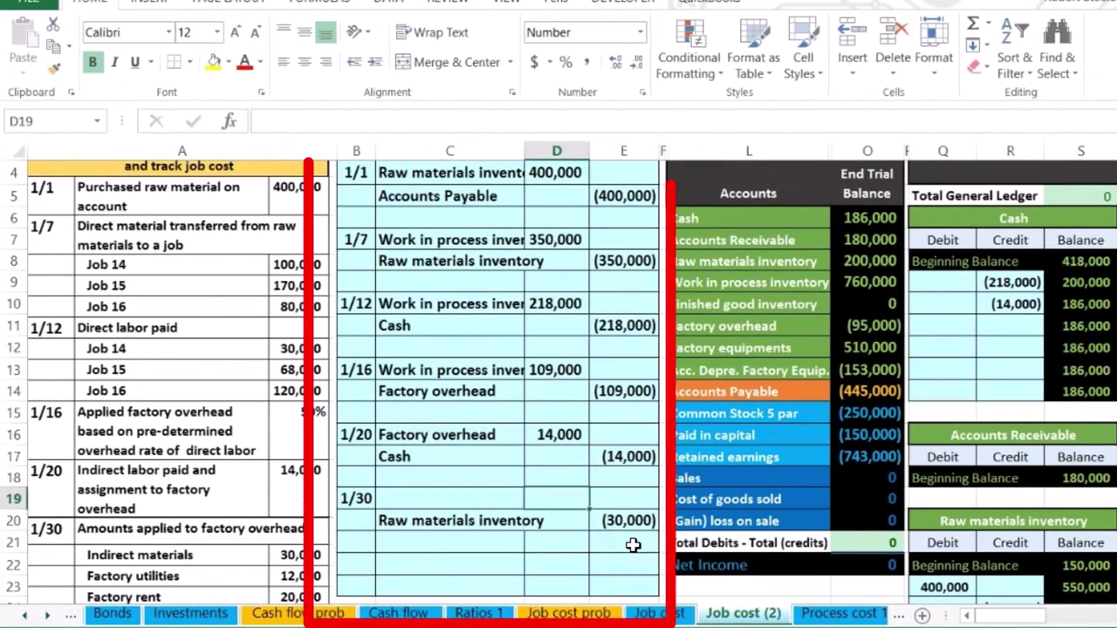
type("-")
key("Down")
key("Right")
key("Return")
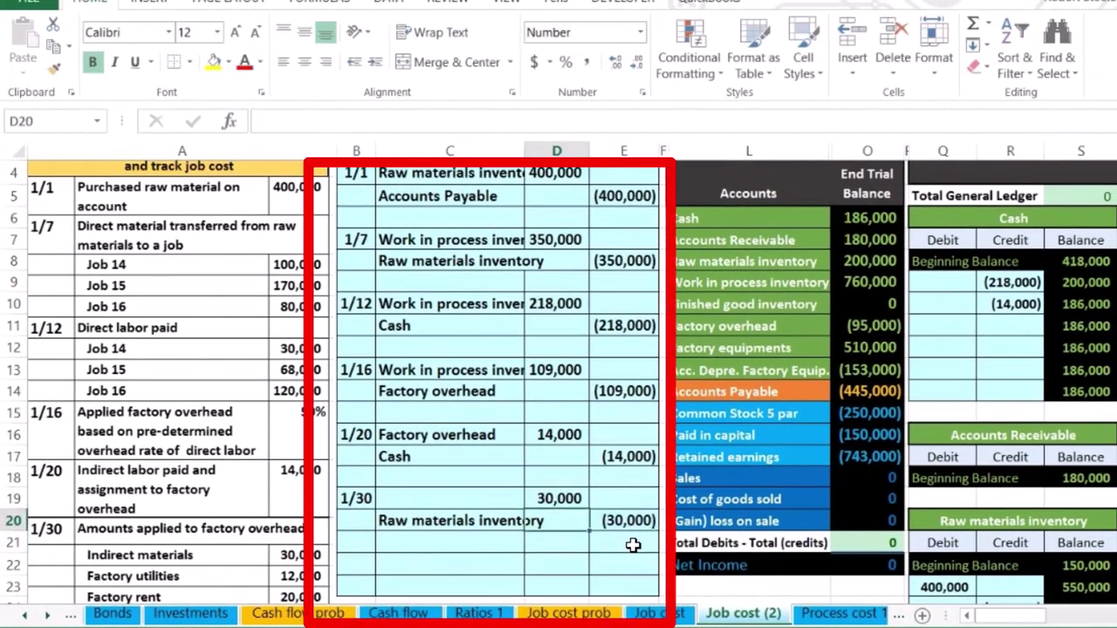
Step: Copy the Factory overhead account name from the trial balance into journal cell C19 as values only
scroll(633, 545, "down", 1)
scroll(629, 542, "up", 1)
left_click(717, 325)
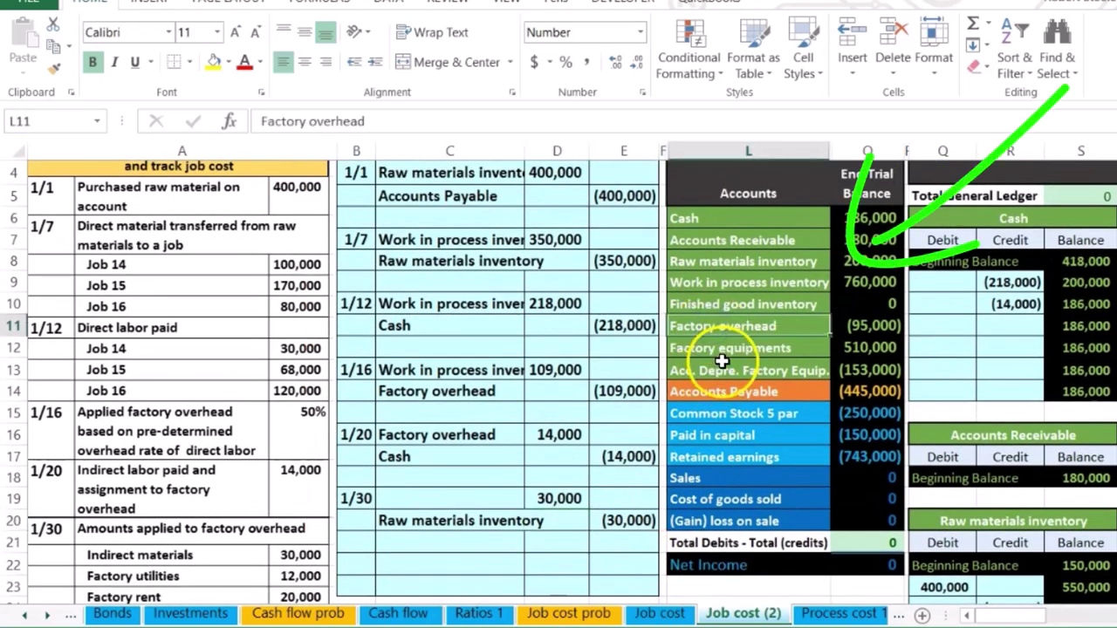
left_click_drag(718, 326, 851, 327)
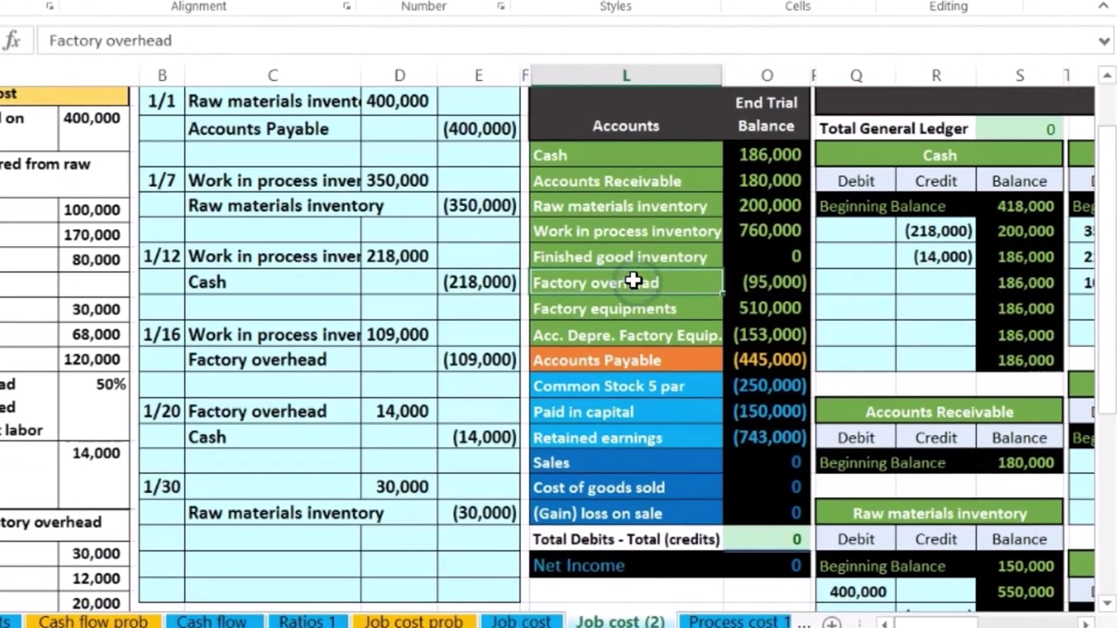
right_click(712, 336)
left_click(681, 234)
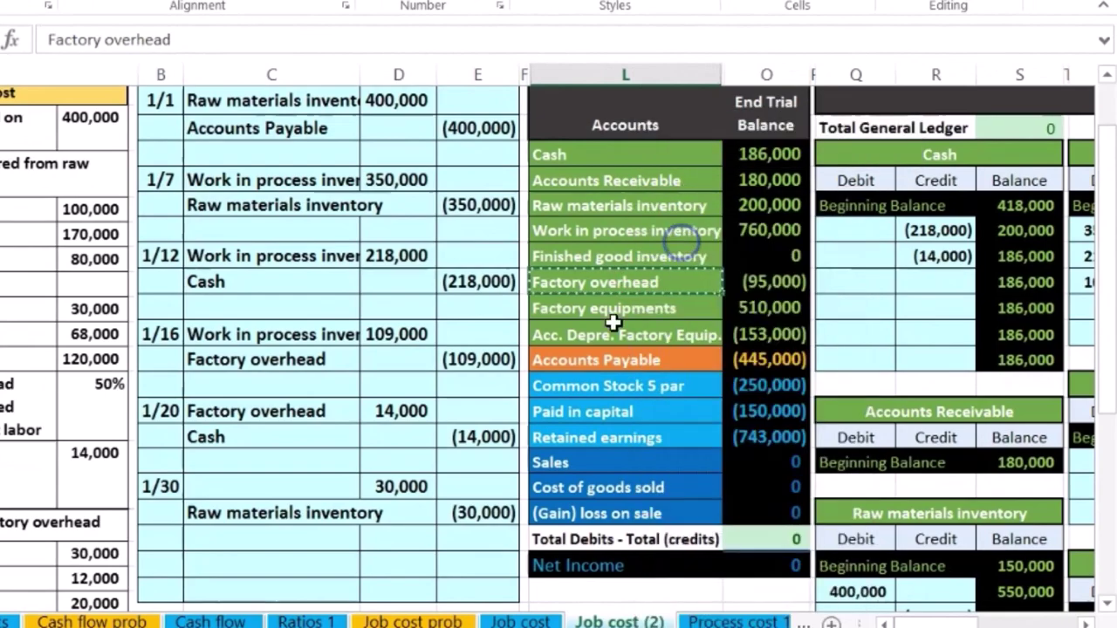
left_click(281, 477)
right_click(281, 478)
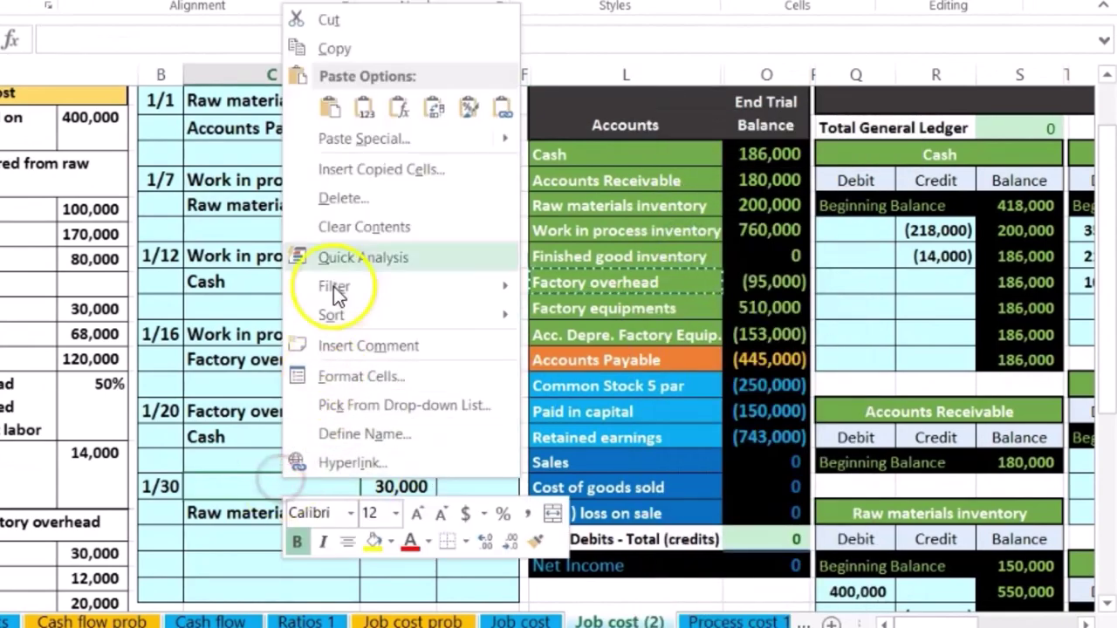
left_click(365, 109)
Step: Post the 1/30 debit to the Factory overhead ledger by linking U27 to journal cell D19, and check the running balance in W27
scroll(365, 109, "down", 1)
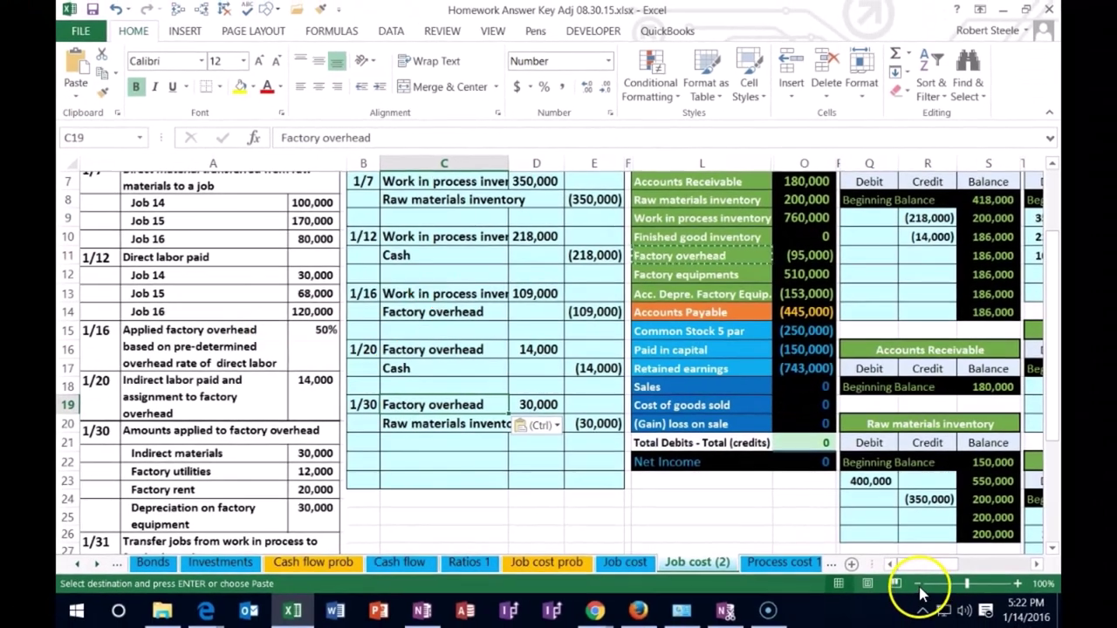
left_click(918, 584)
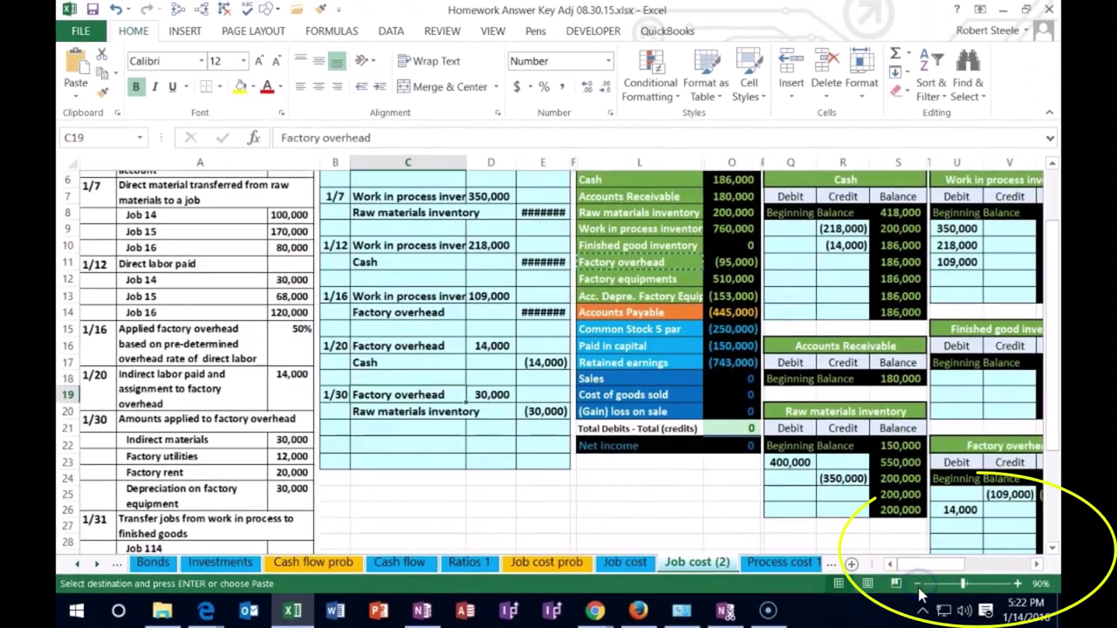
left_click(918, 584)
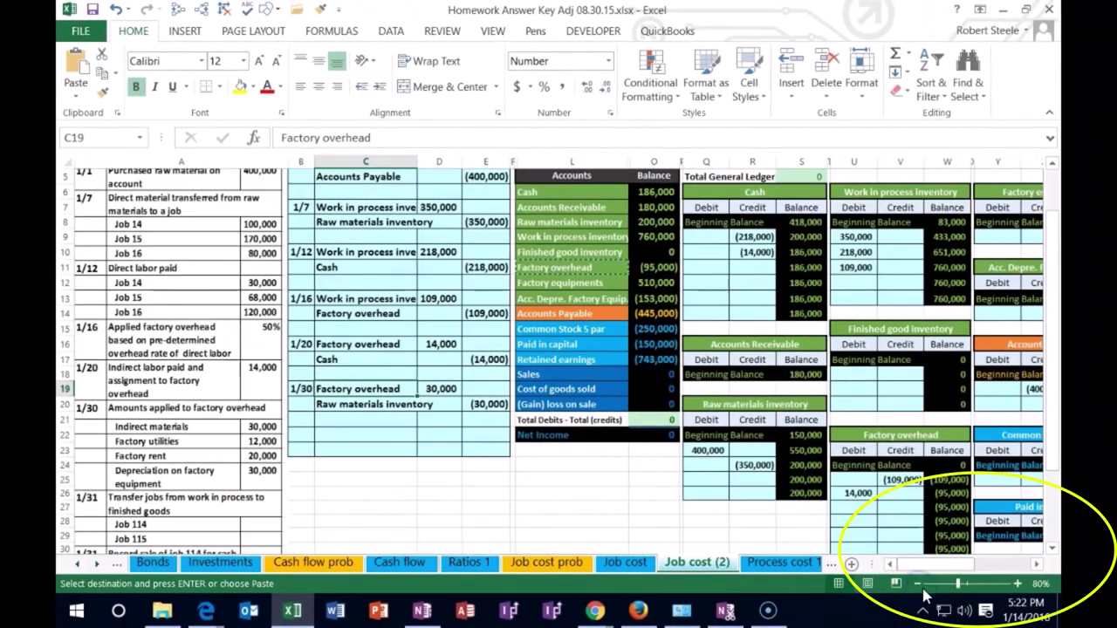
left_click(1037, 564)
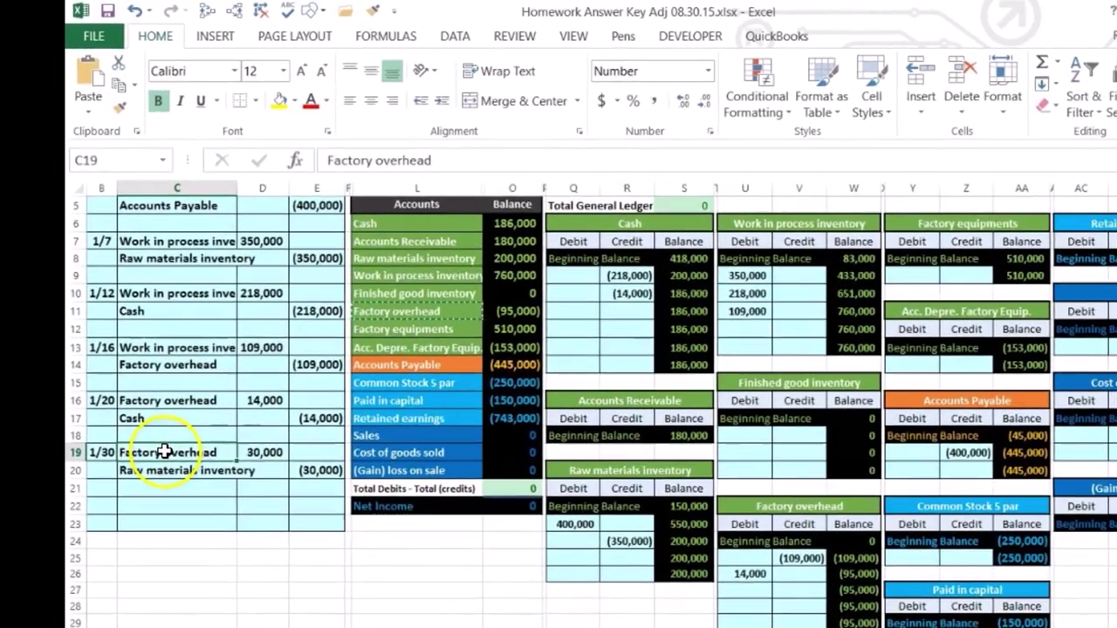
left_click_drag(164, 452, 253, 452)
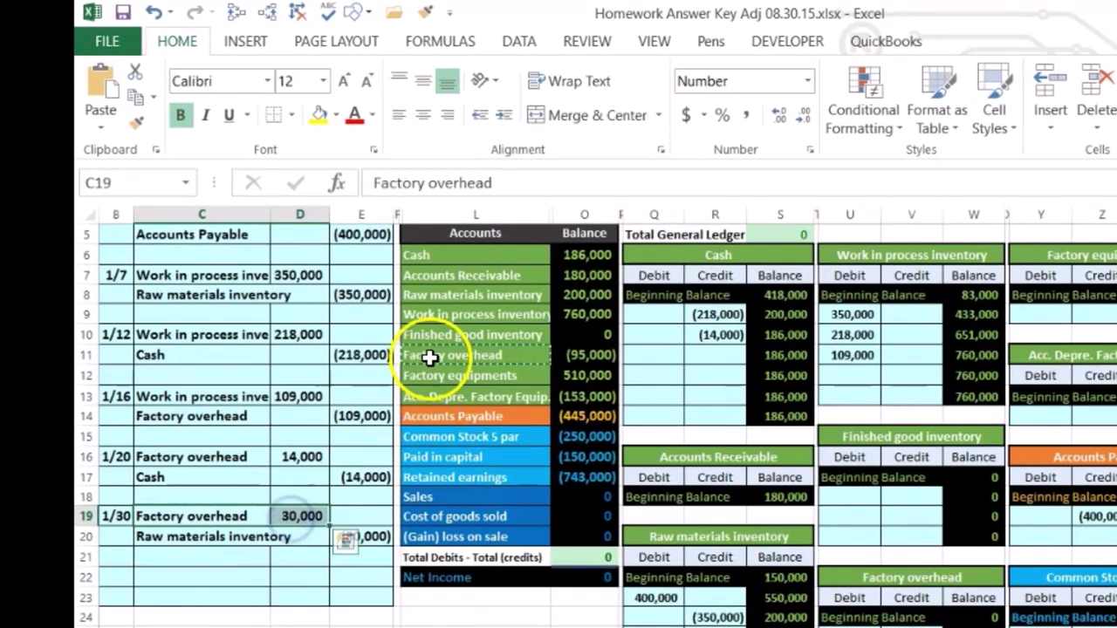
left_click_drag(430, 358, 563, 358)
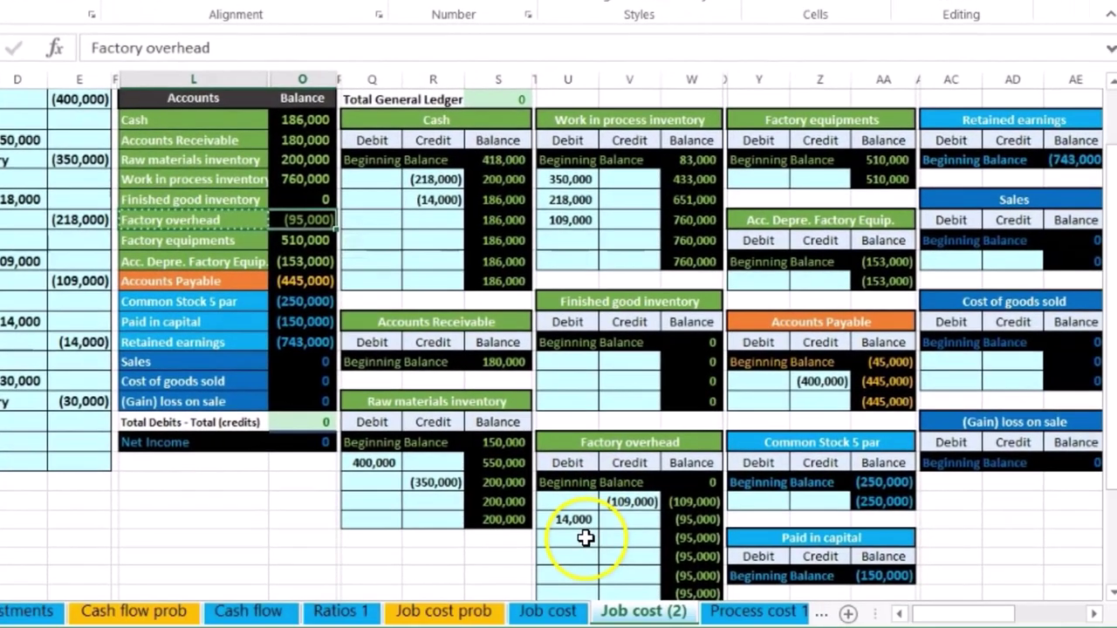
left_click(585, 538)
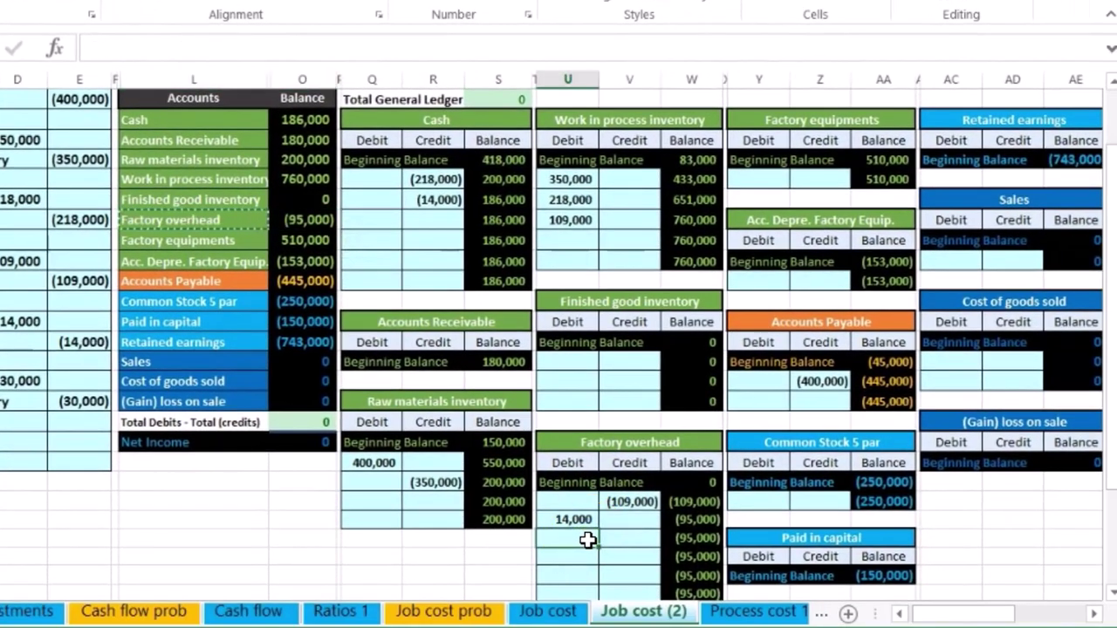
left_click(592, 556)
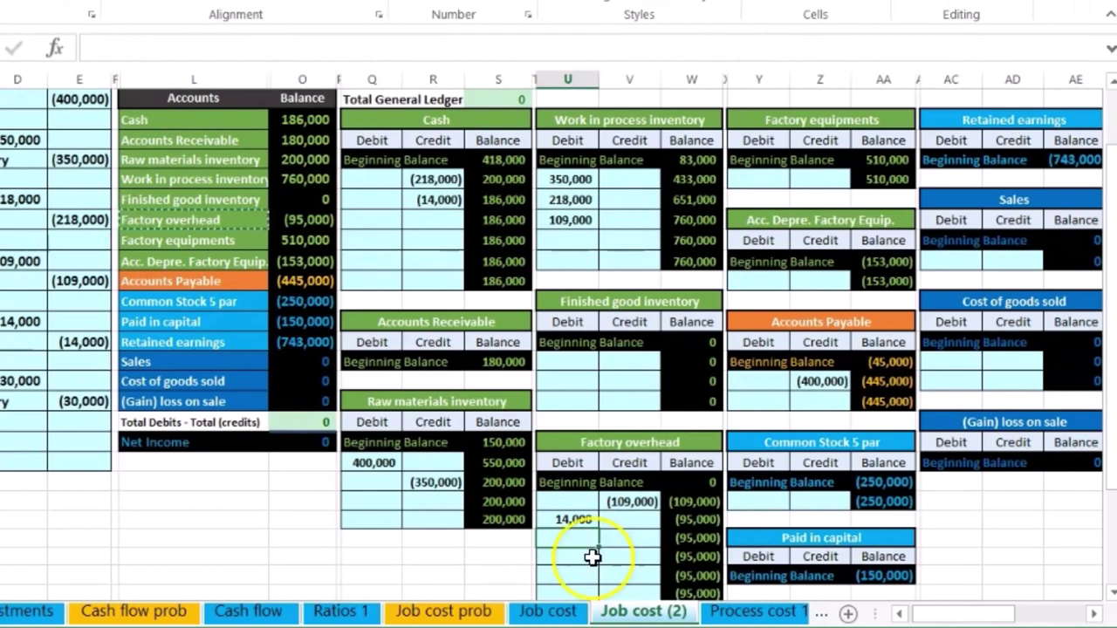
type("=")
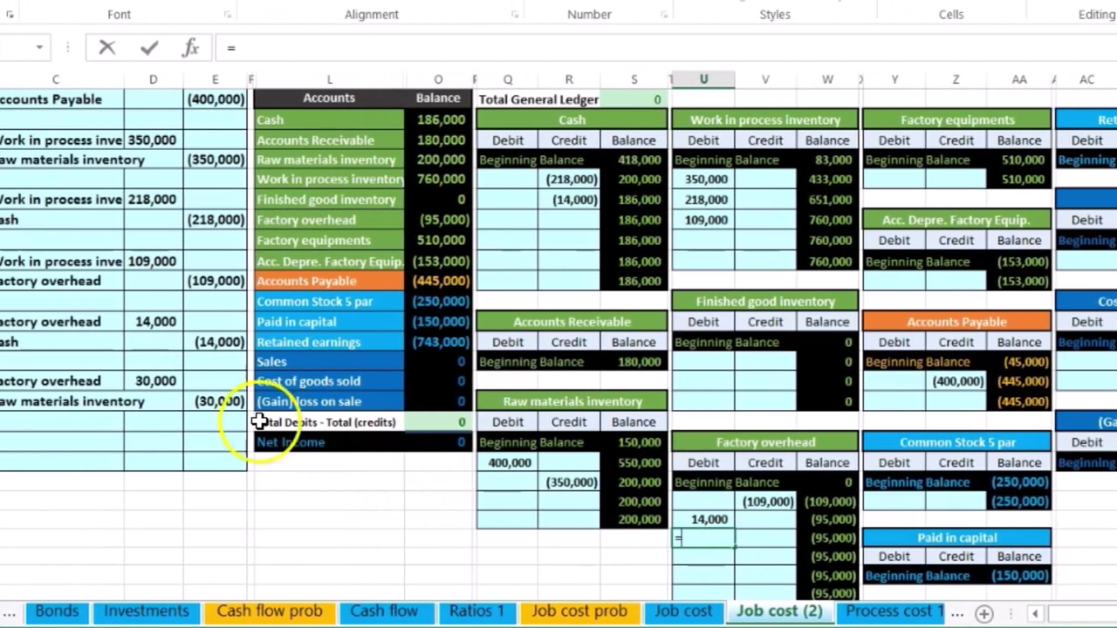
left_click(24, 381)
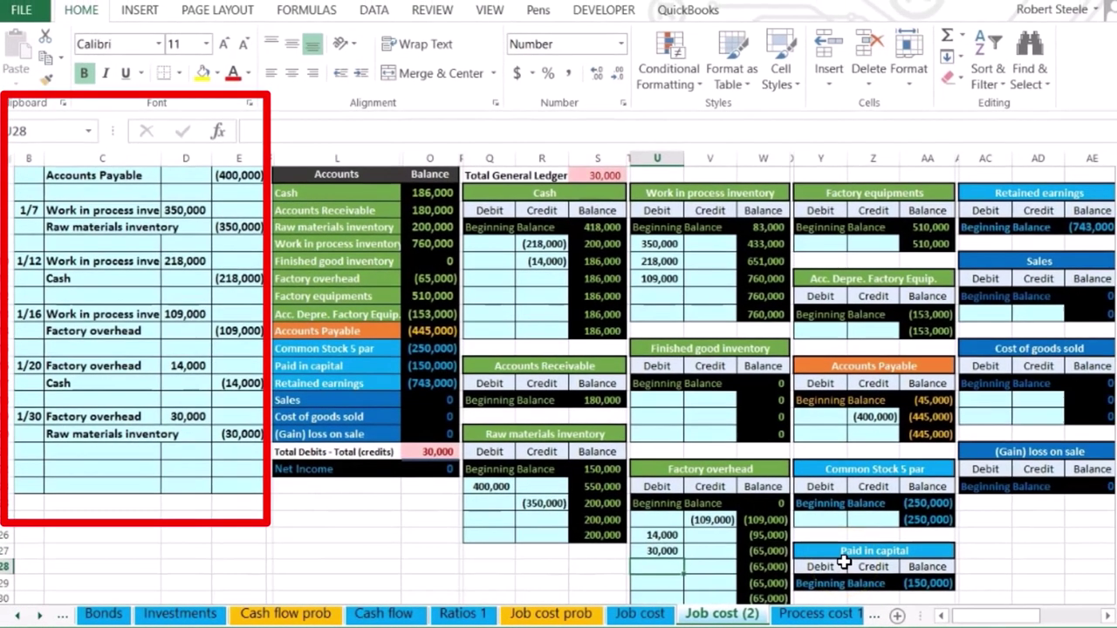
key("Return")
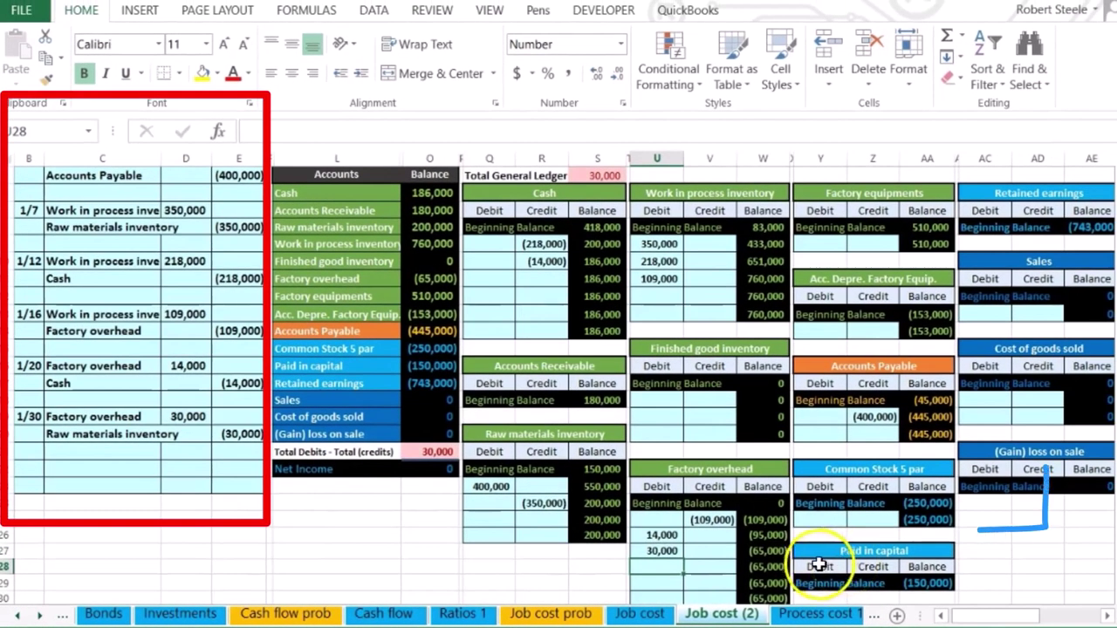
left_click(780, 535)
left_click(780, 552)
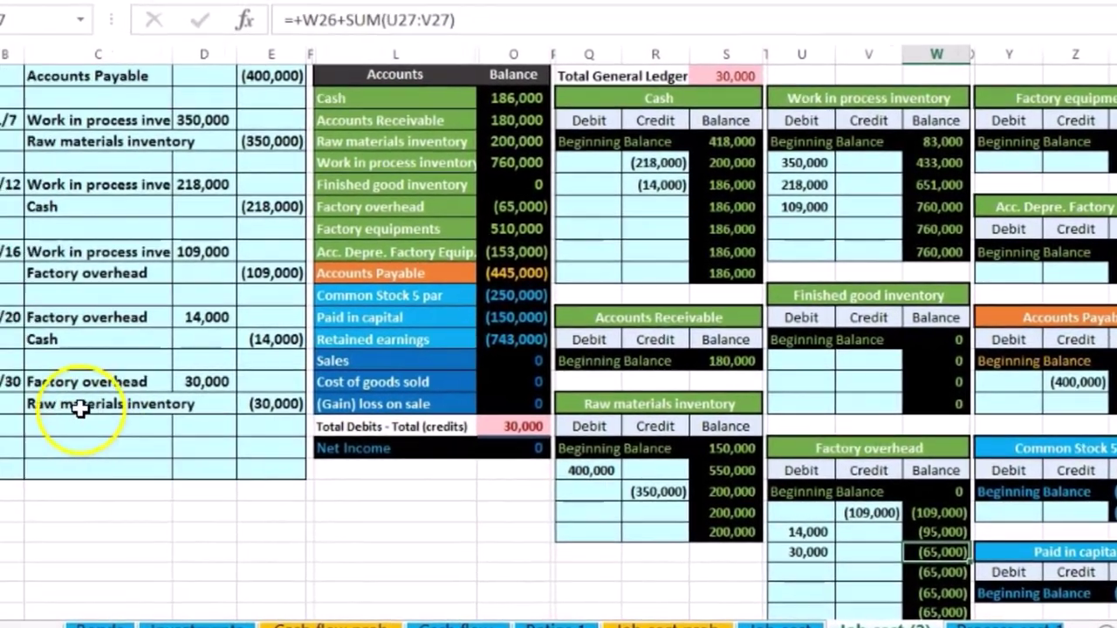
Step: Post the 1/30 credit to the Raw materials inventory ledger by linking credit cell R25 to journal cell E20
left_click_drag(112, 411, 332, 410)
key("ctrl+v")
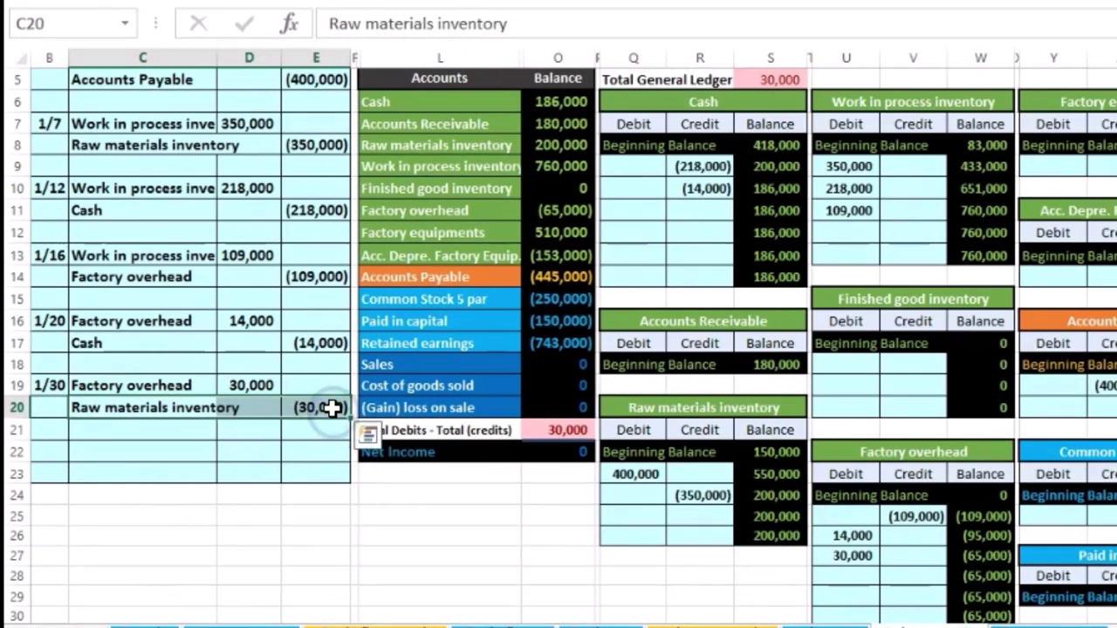
left_click_drag(407, 145, 533, 149)
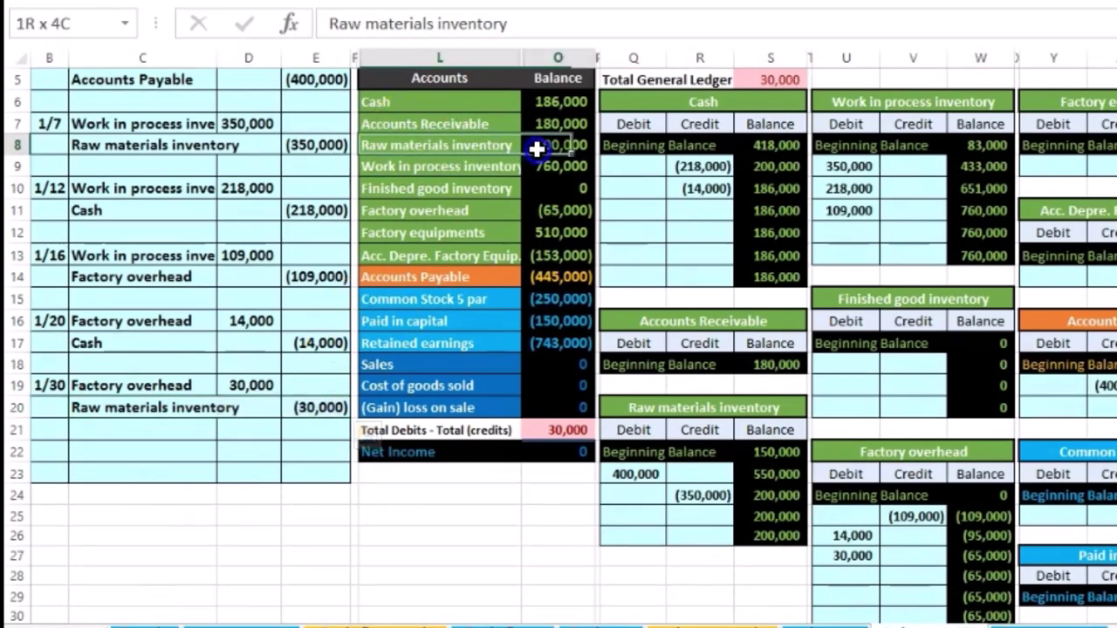
key("ctrl+v")
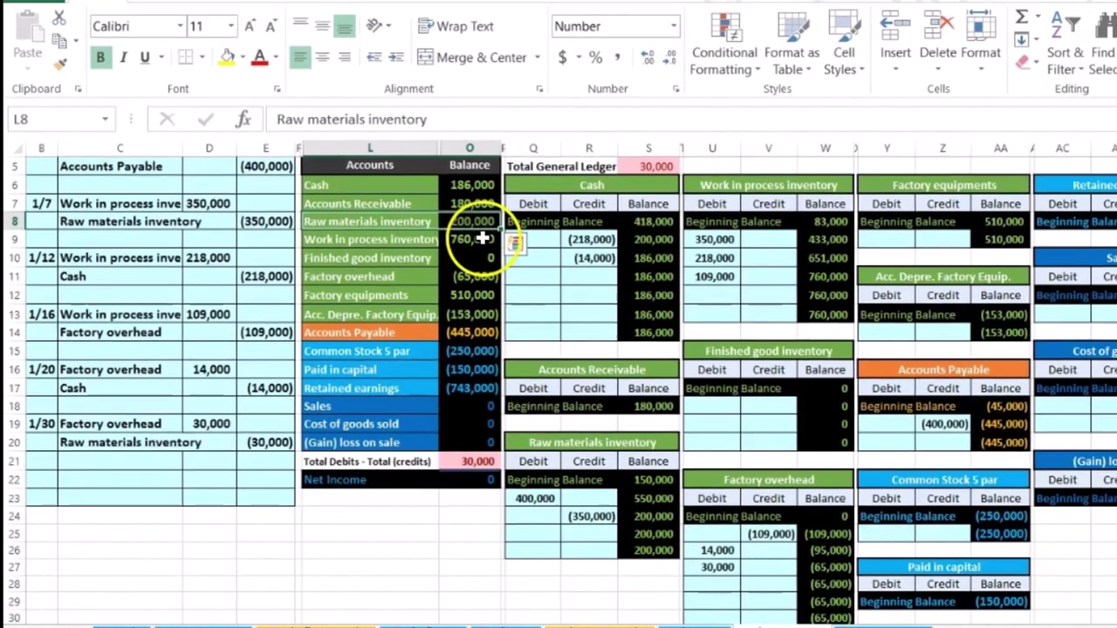
left_click(544, 530)
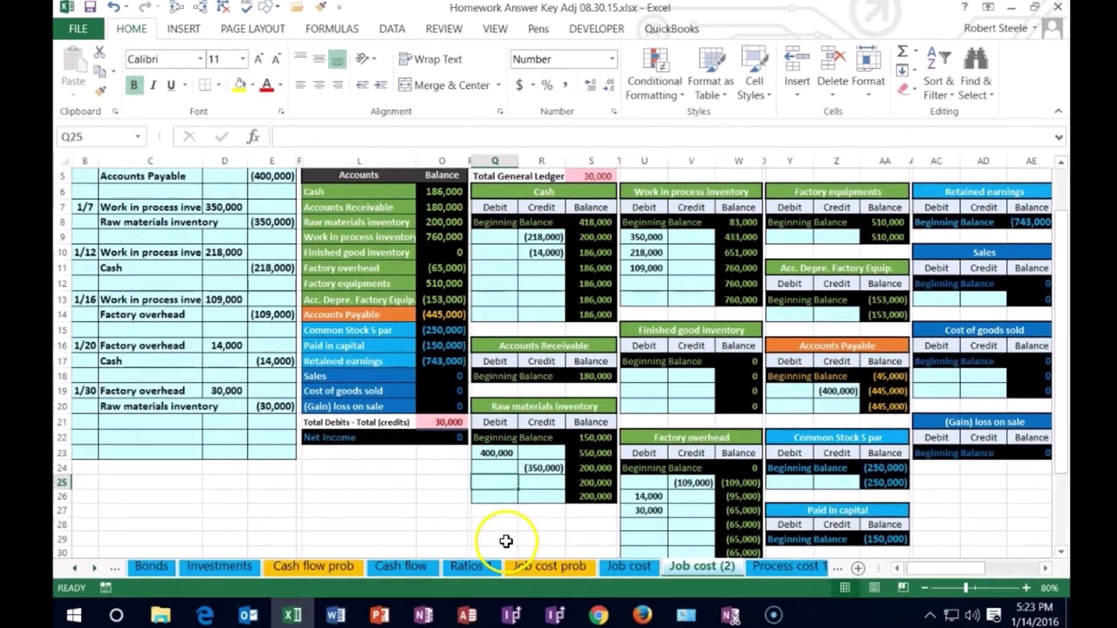
type("=")
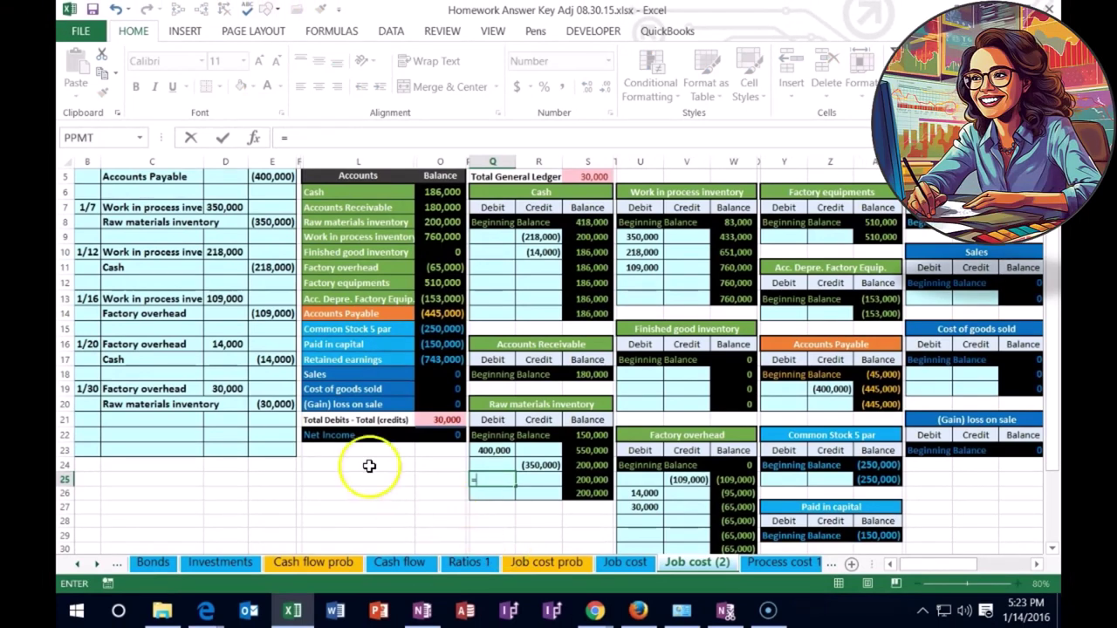
key("BackSpace")
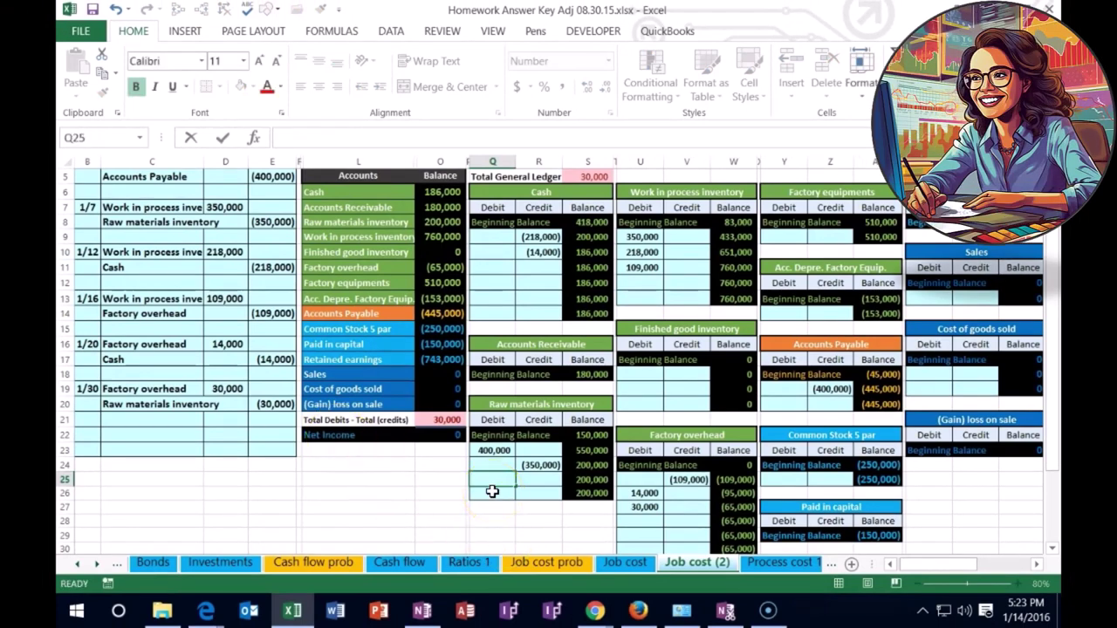
key("Tab")
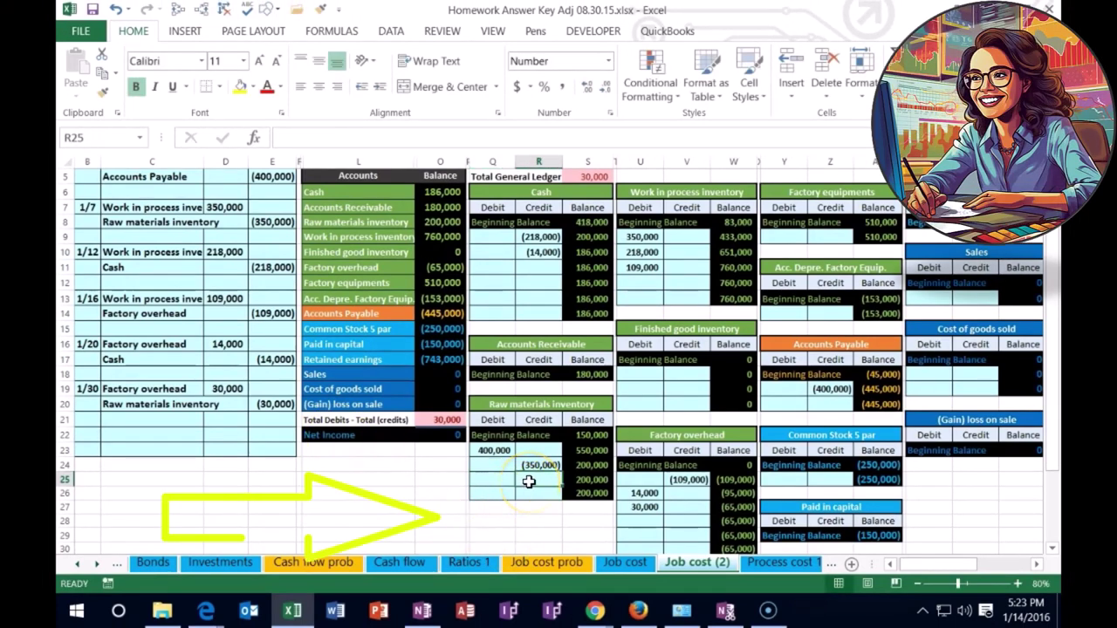
type("=")
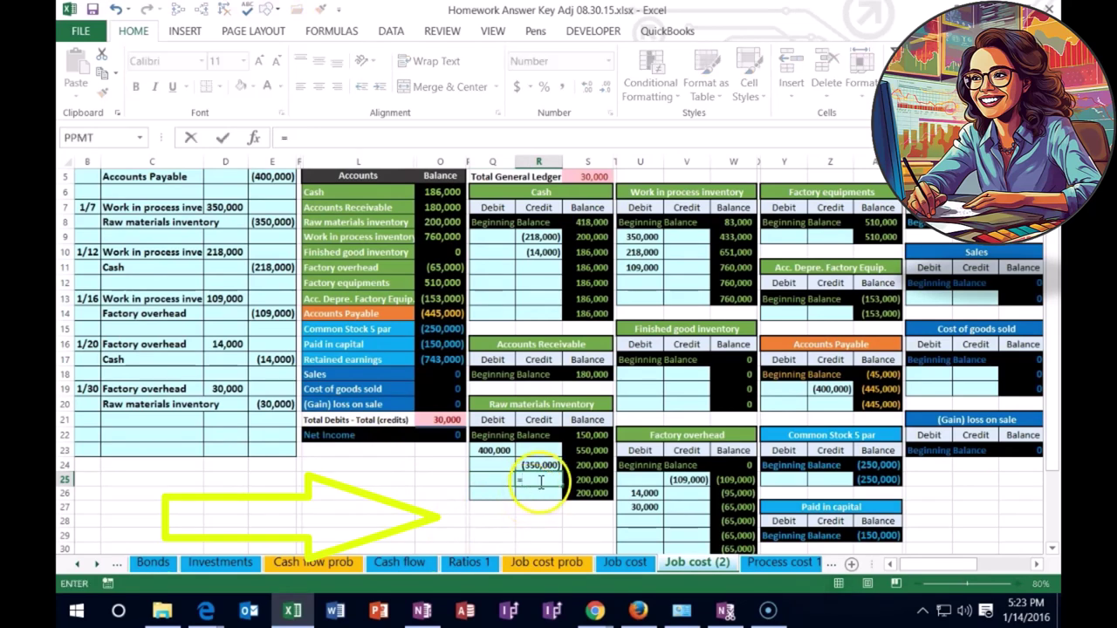
left_click(278, 404)
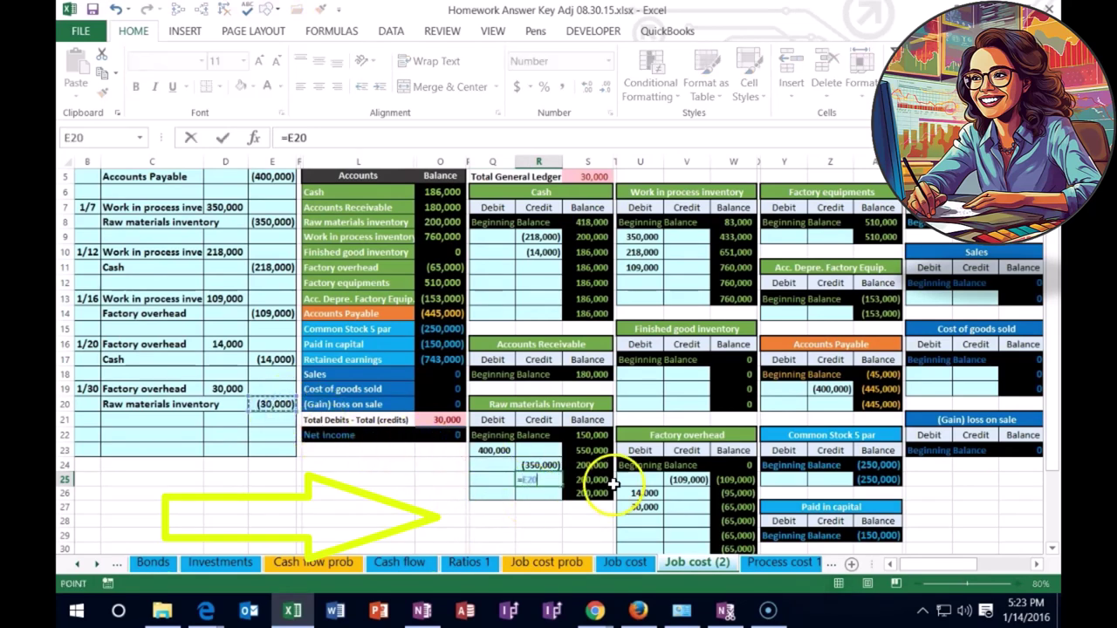
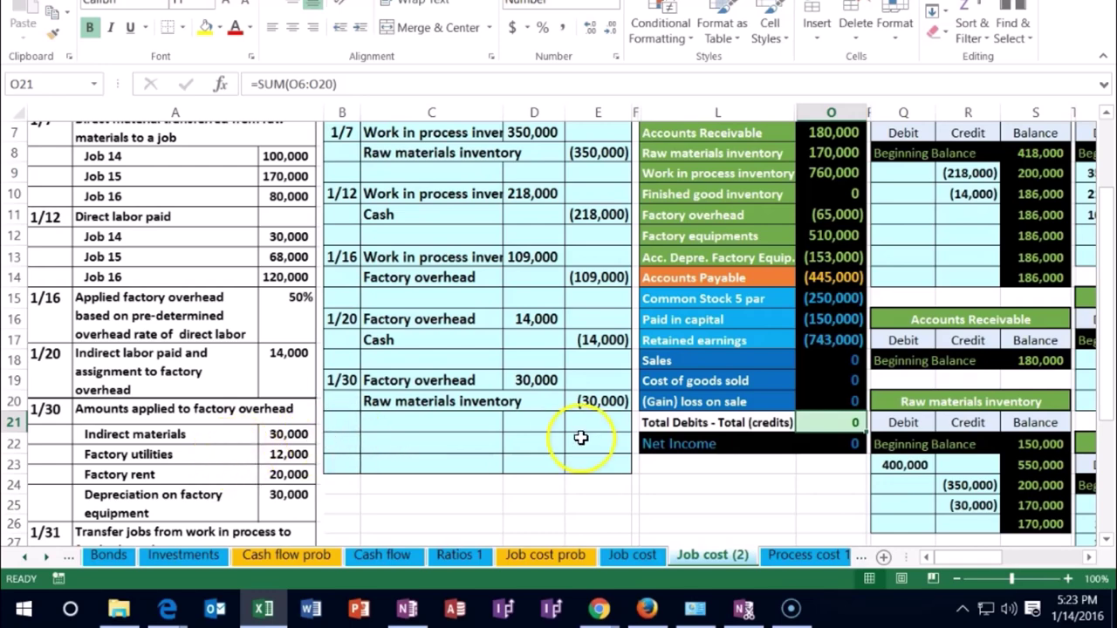
Step: Copy the Cash account name from the trial balance into journal cell C23 as values only
scroll(580, 437, "up", 1)
left_click(674, 178)
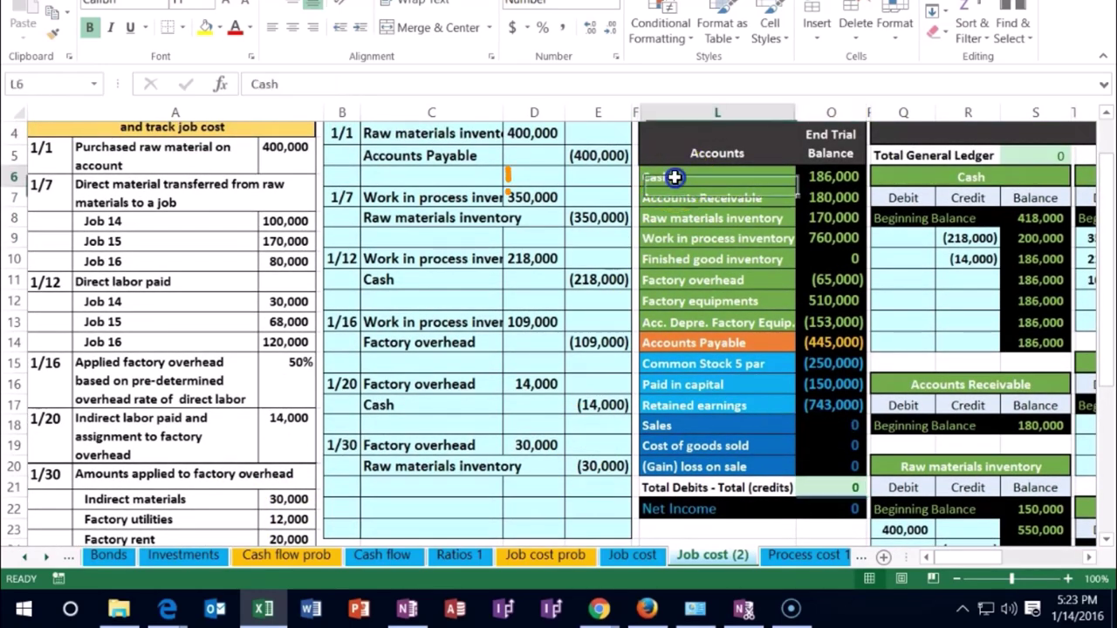
left_click_drag(675, 178, 810, 177)
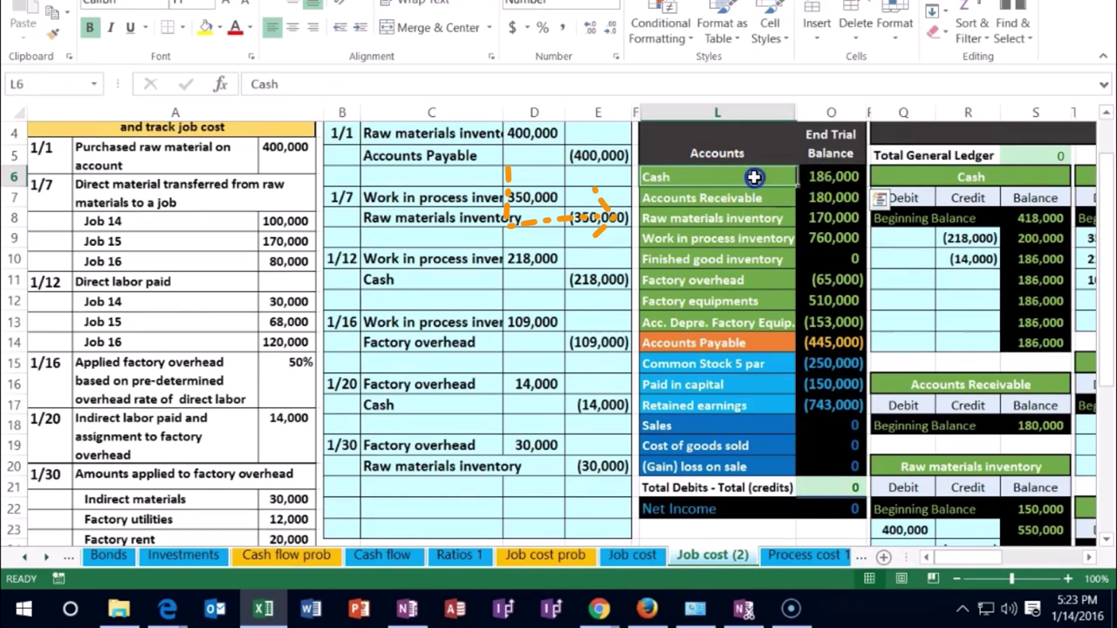
right_click(753, 177)
left_click(781, 214)
scroll(551, 372, "down", 1)
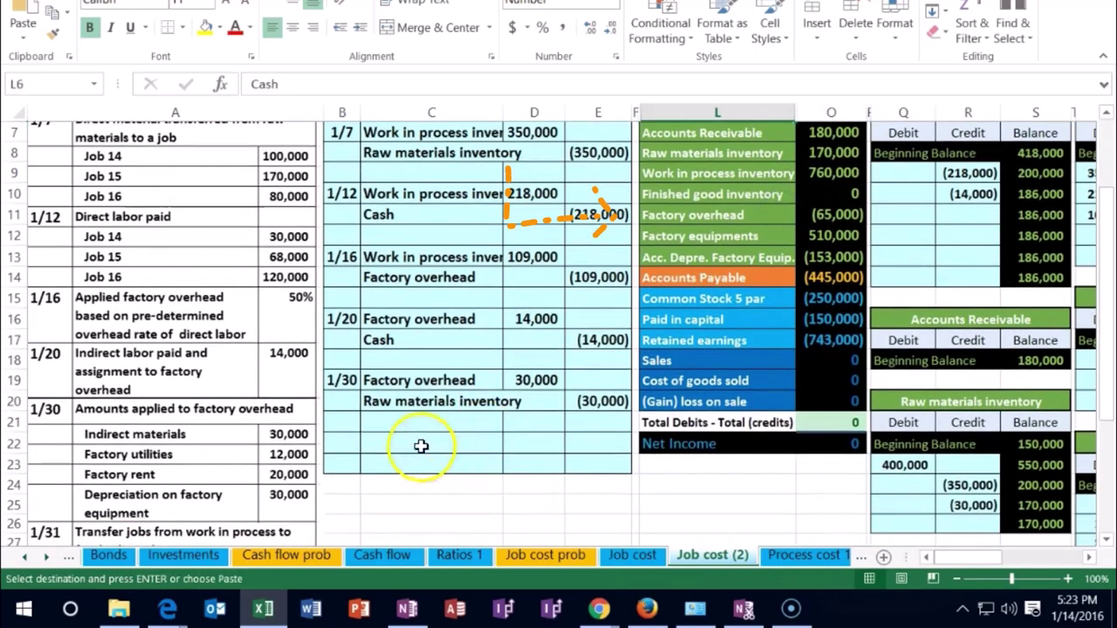
left_click(402, 463)
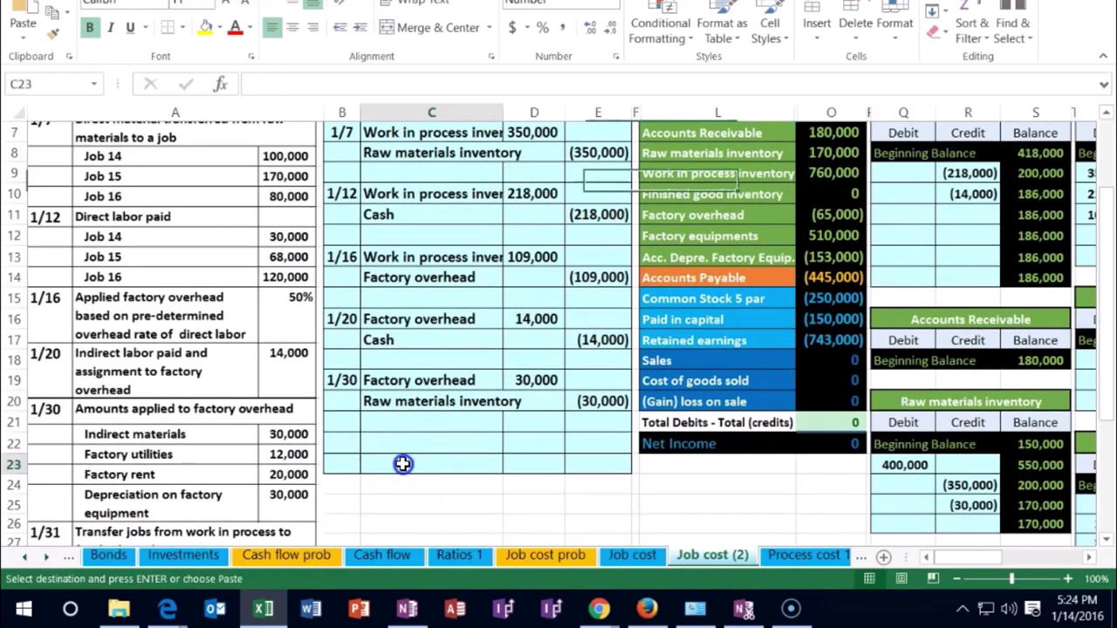
right_click(402, 463)
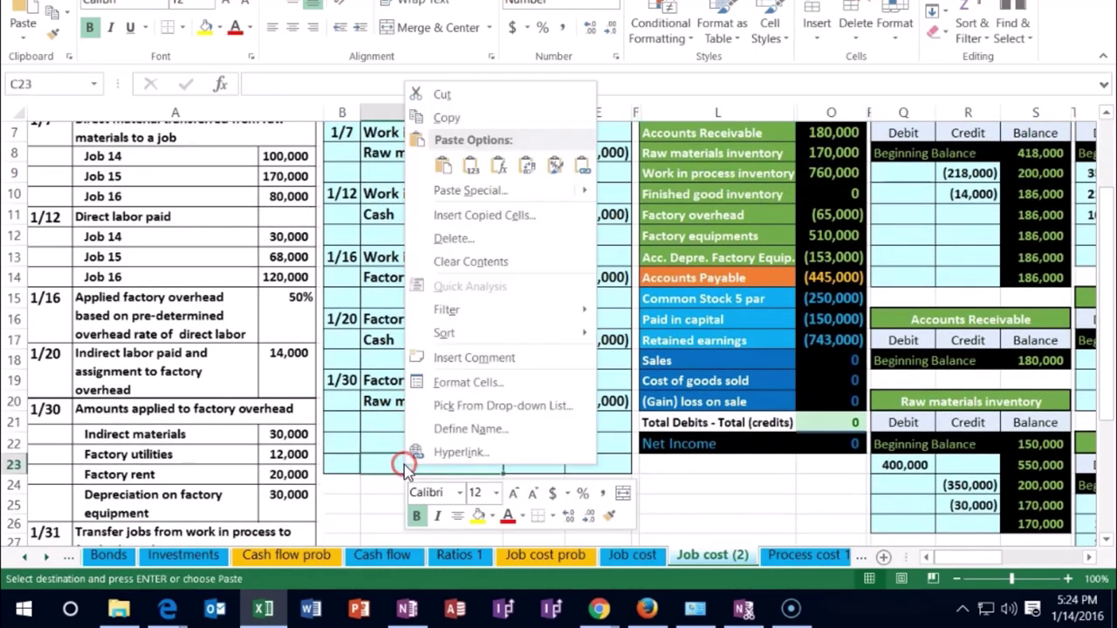
left_click(467, 167)
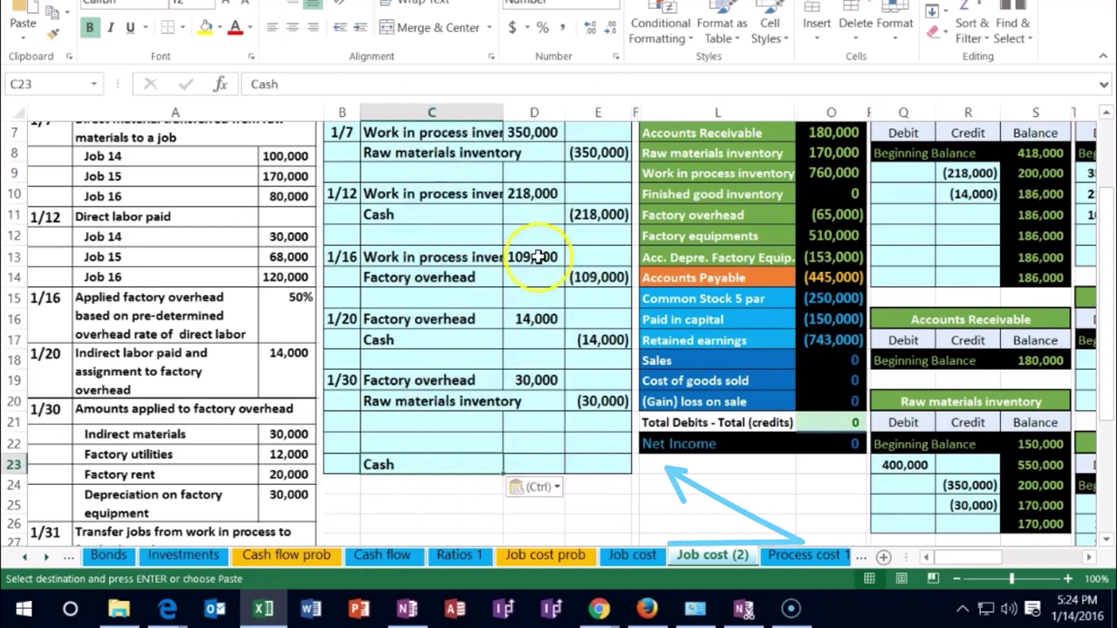
Step: Enter the factory utilities credit of -12,000 for Cash in journal cell E23
left_click(599, 462)
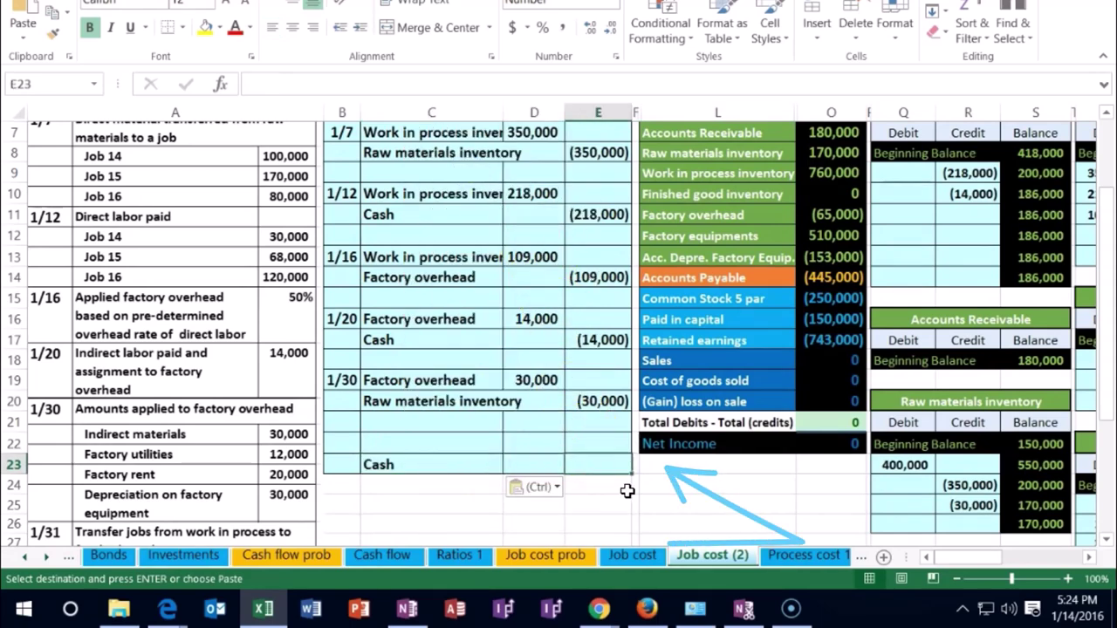
type("-120")
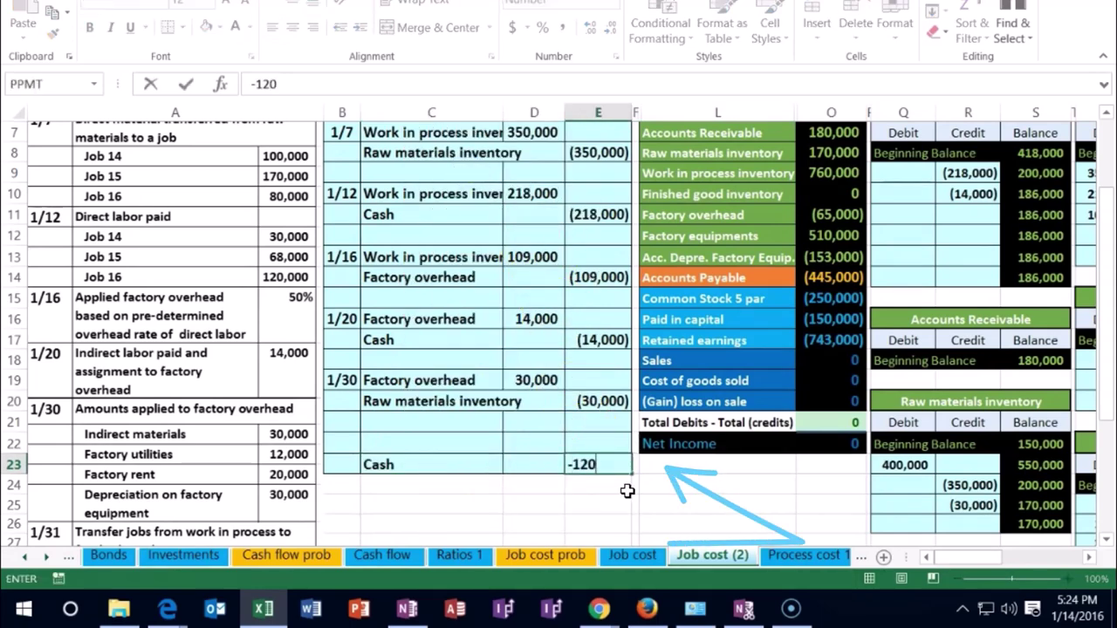
key("Return")
Step: Set the factory utilities debit in D22 to the negative of credit cell E23 with a formula
key("Left")
key("Up")
key("Up")
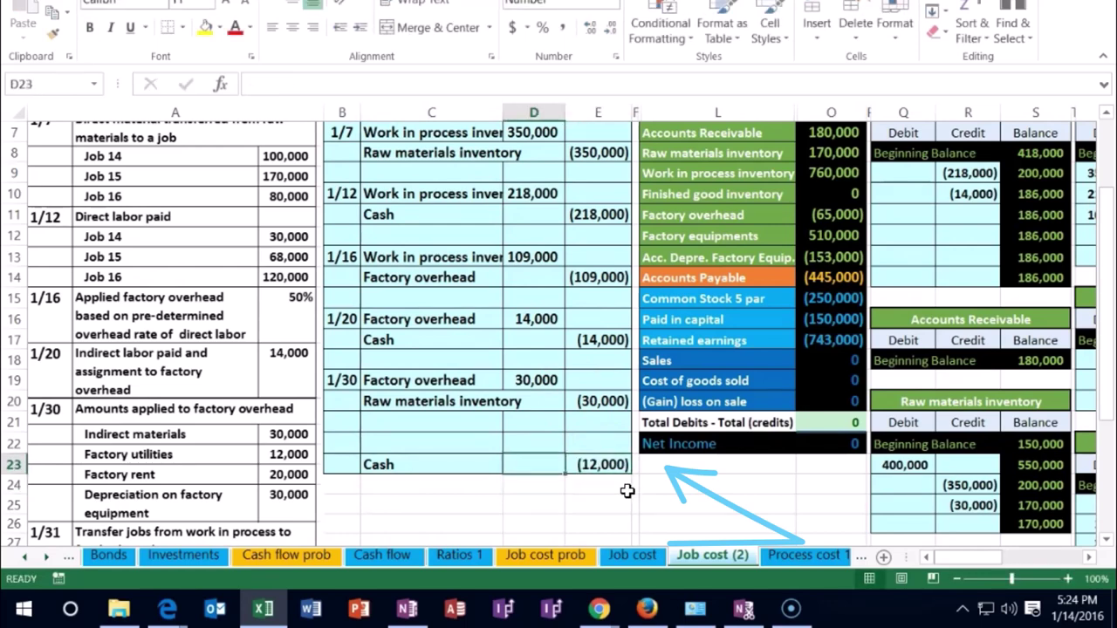
type("-")
key("Down")
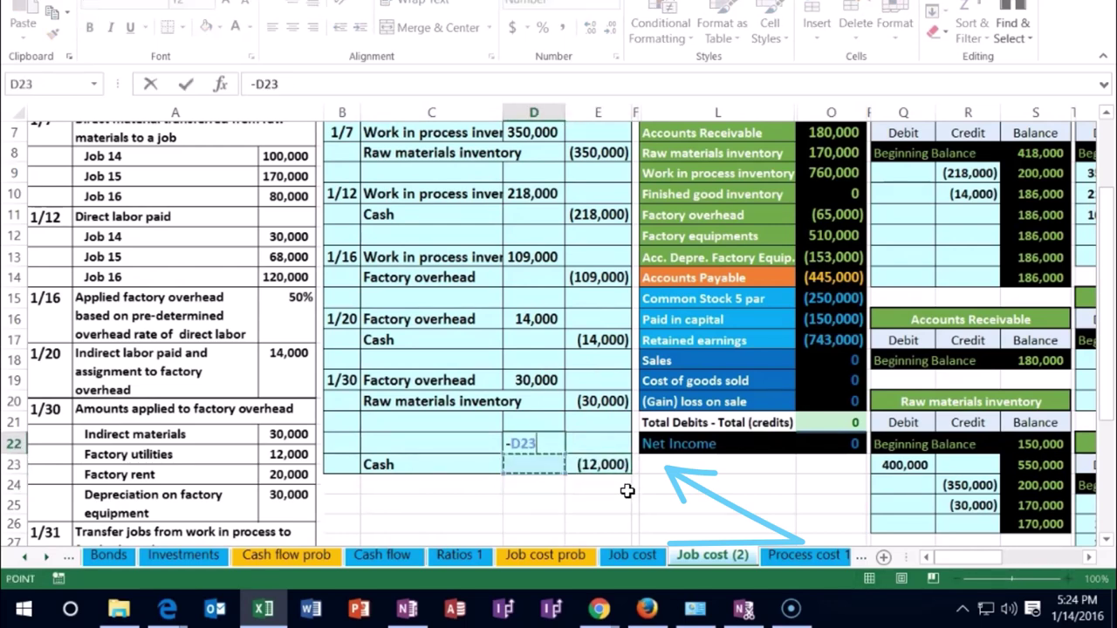
key("Right")
key("Return")
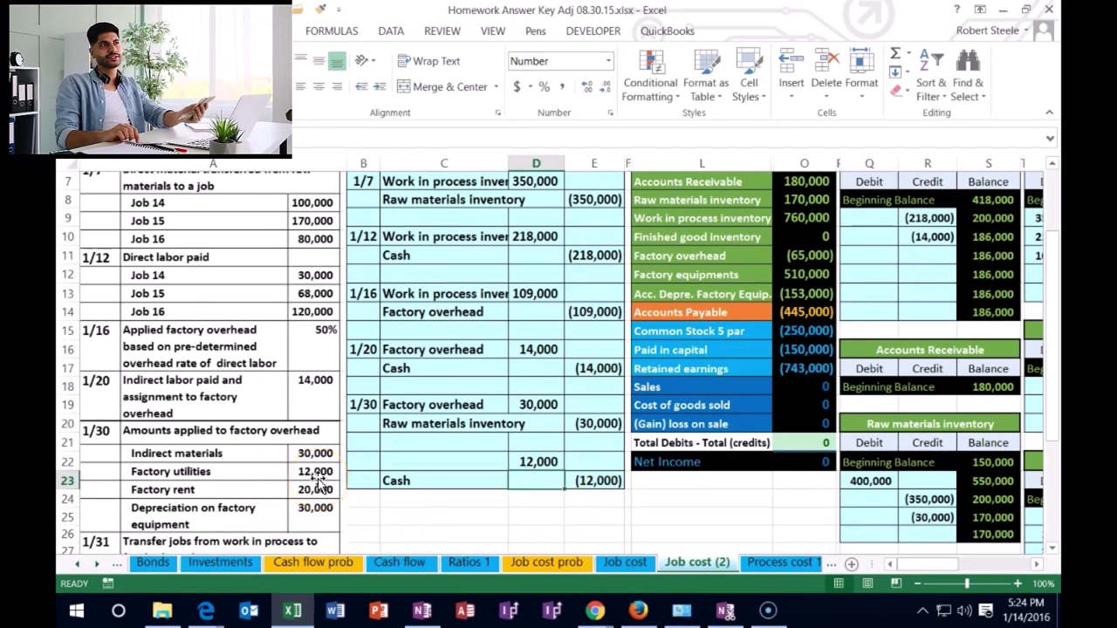
Step: Copy the Factory overhead account name from the trial balance into journal cell C22 as values only
mouse_move(589, 391)
left_mouse_down()
mouse_move(409, 459)
mouse_move(431, 481)
left_mouse_up()
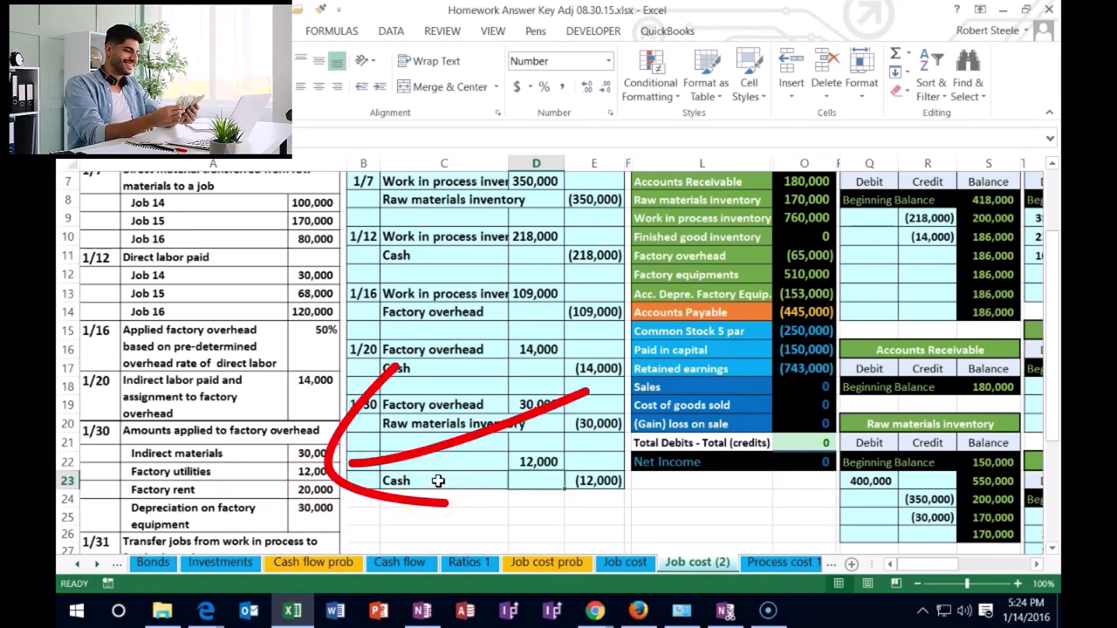
left_click(653, 221)
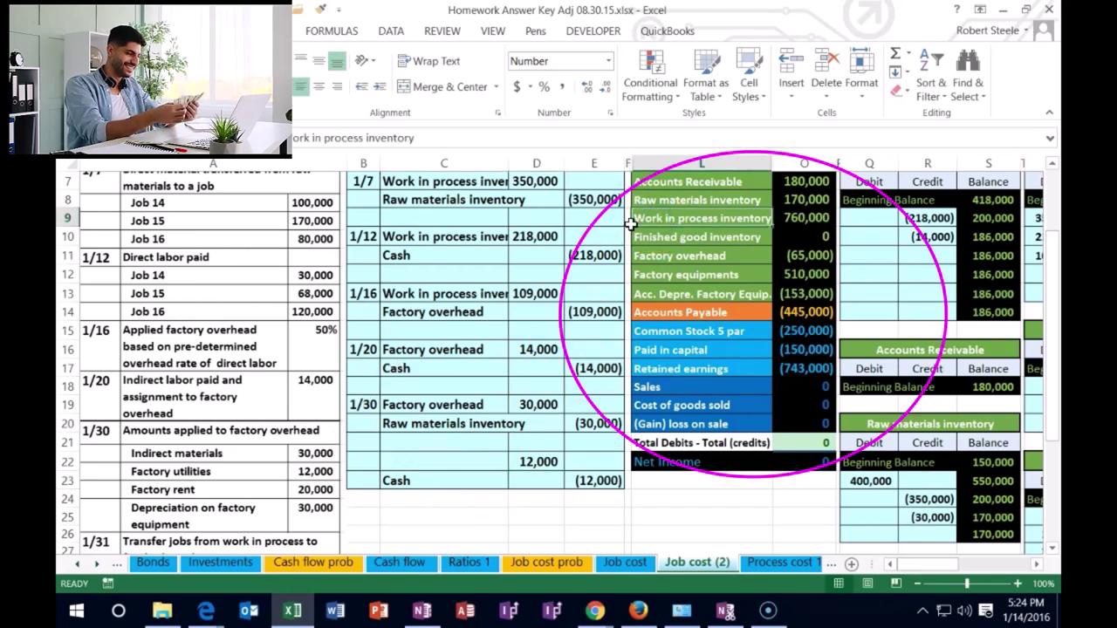
left_click(638, 261)
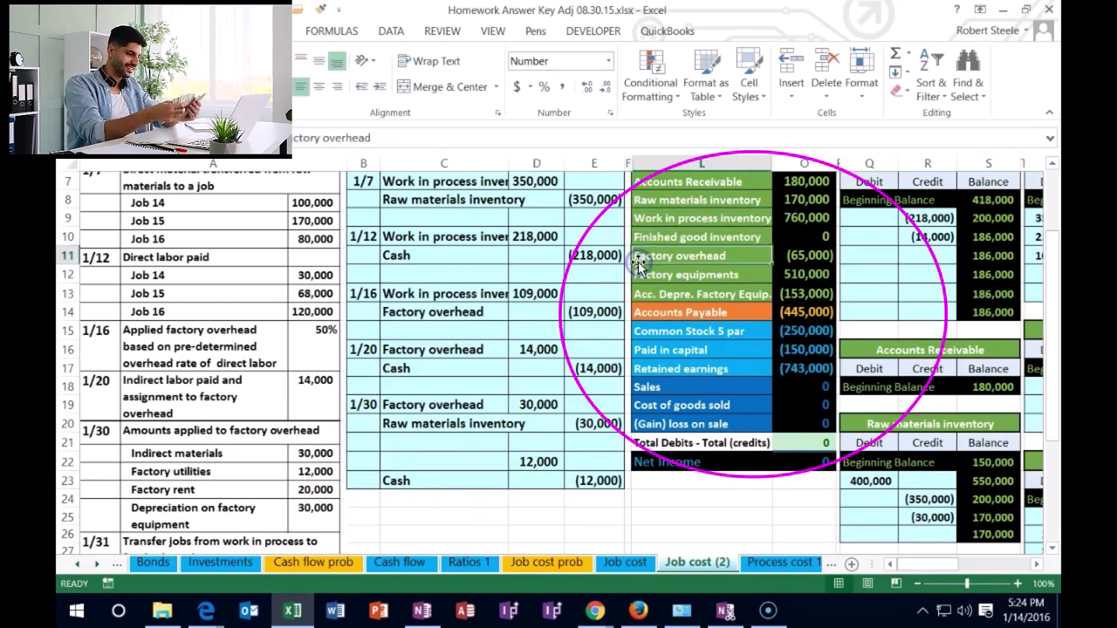
right_click(674, 255)
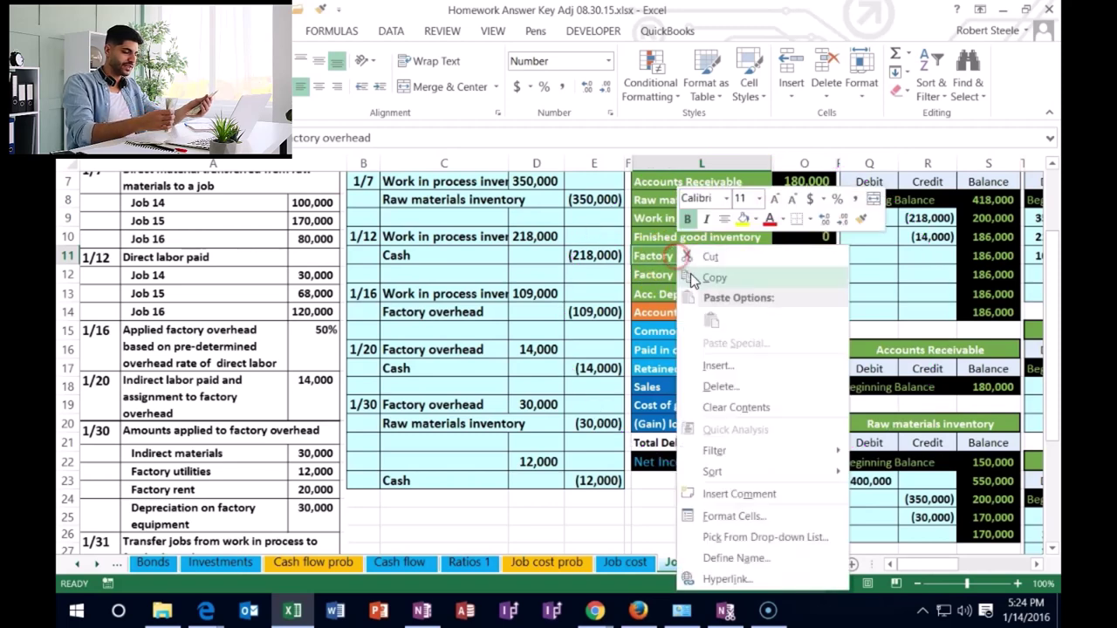
left_click(691, 279)
right_click(443, 461)
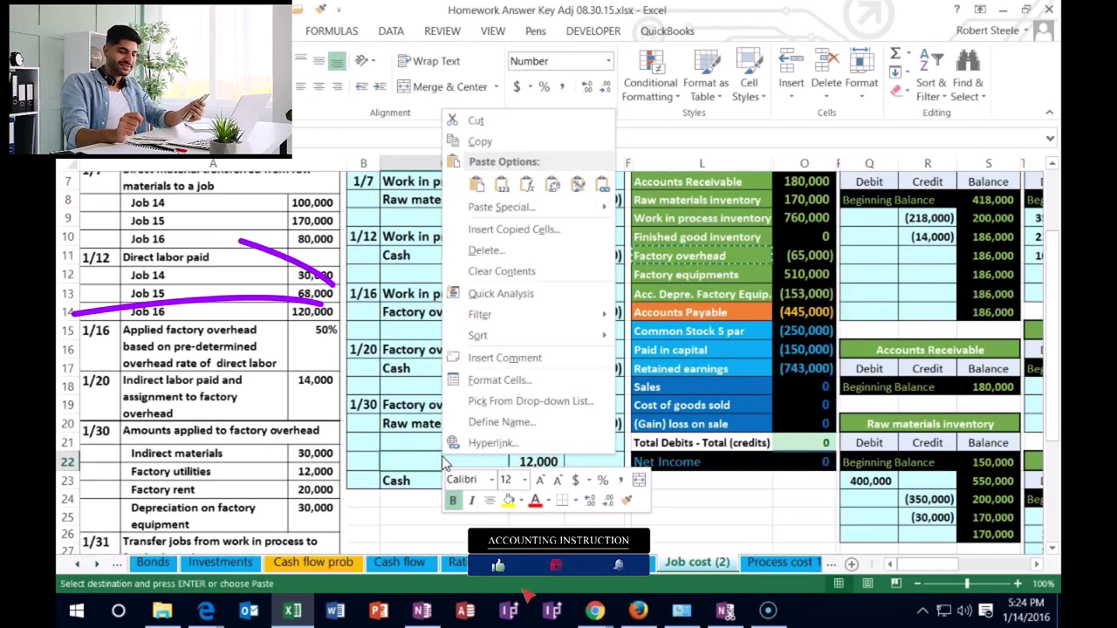
left_click_drag(334, 283, 253, 388)
left_click(501, 185)
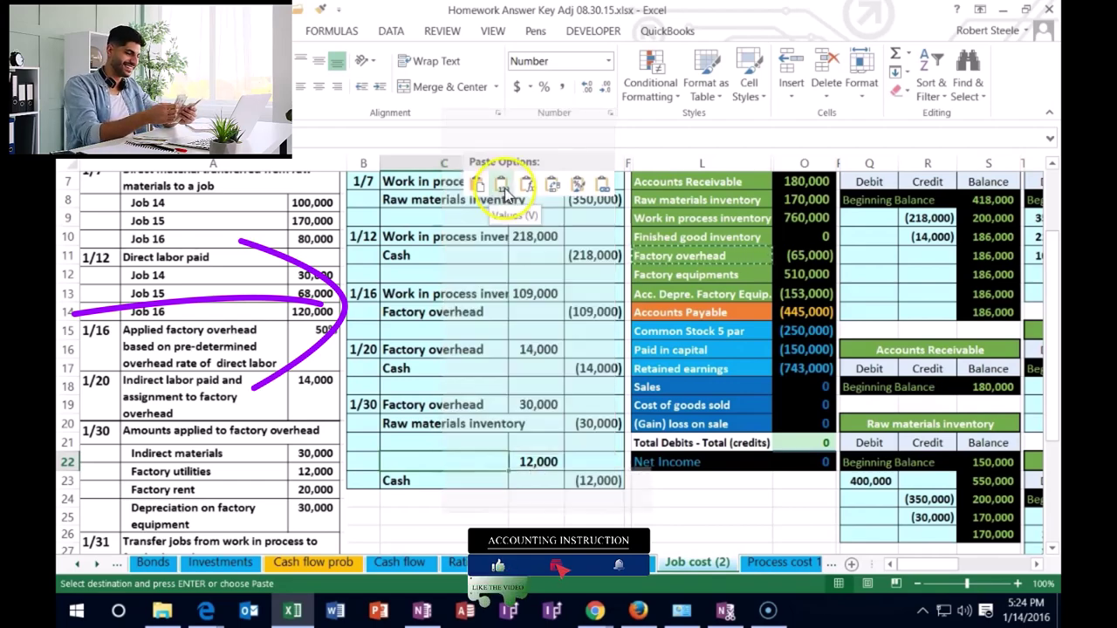
Step: Post the utilities debit to the Factory overhead ledger by linking U28 to journal cell D22, and check the running balance in W28
left_click(918, 585)
left_click(918, 585)
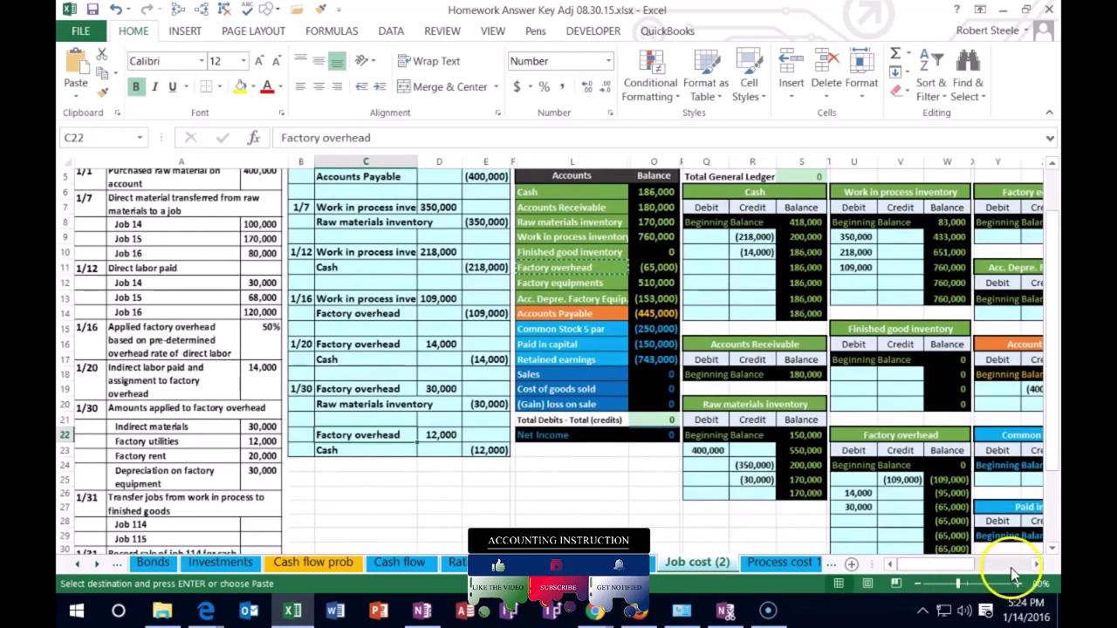
left_click(1036, 565)
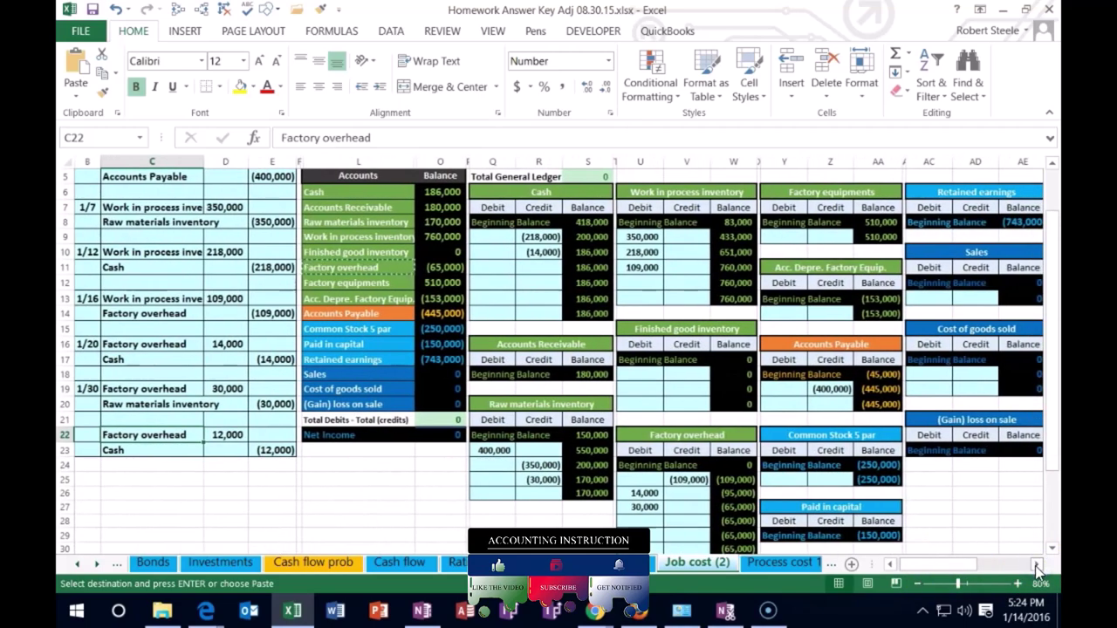
left_click_drag(198, 435, 227, 435)
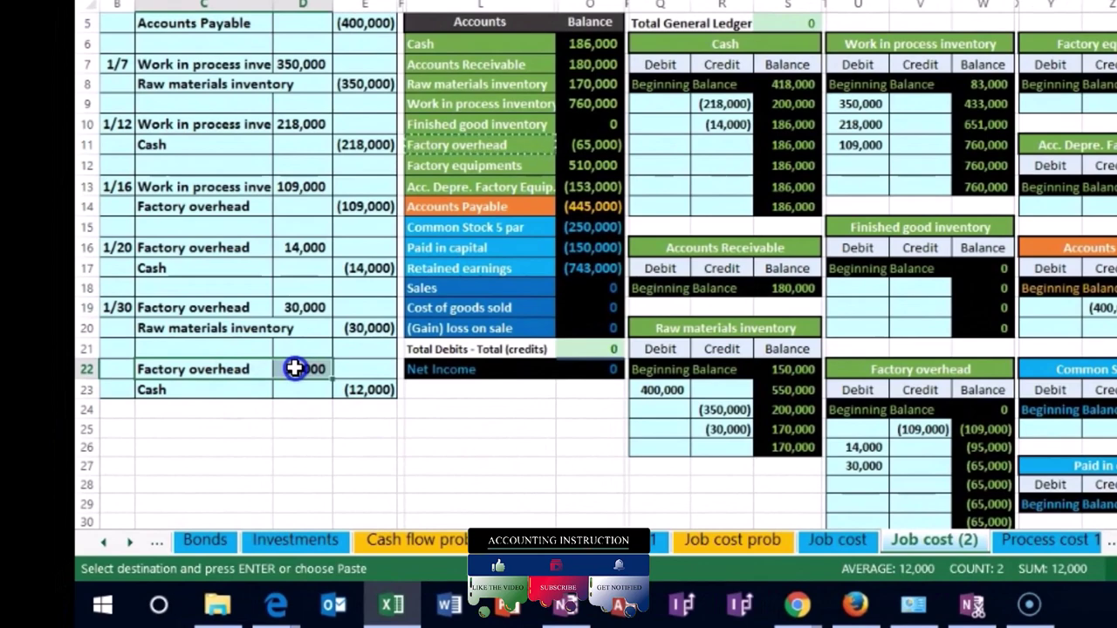
key("ctrl+v")
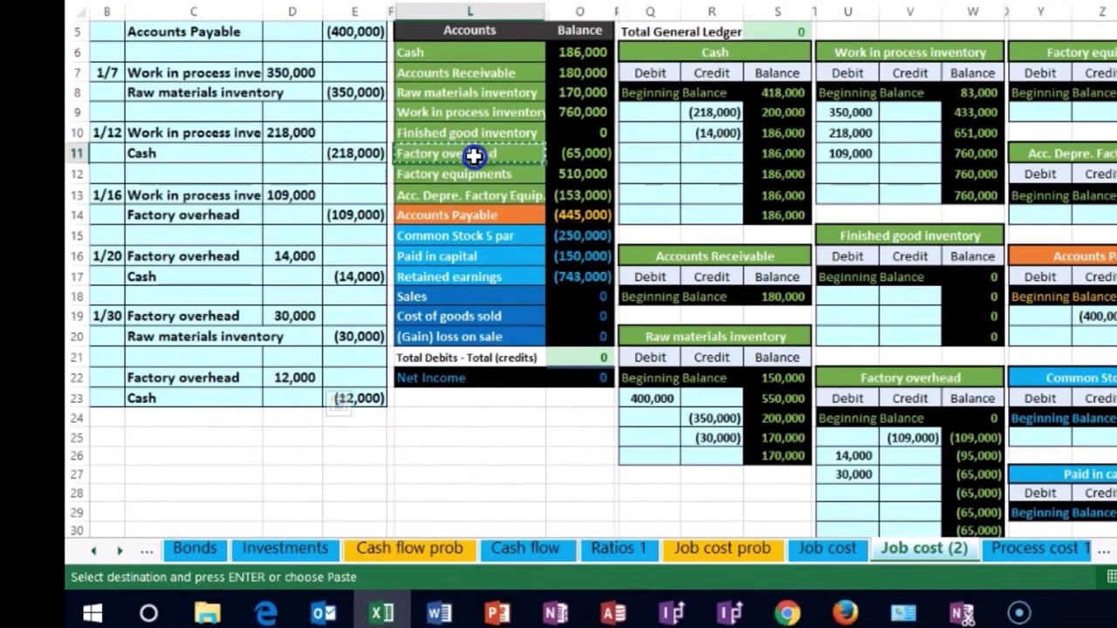
left_click_drag(474, 155, 562, 157)
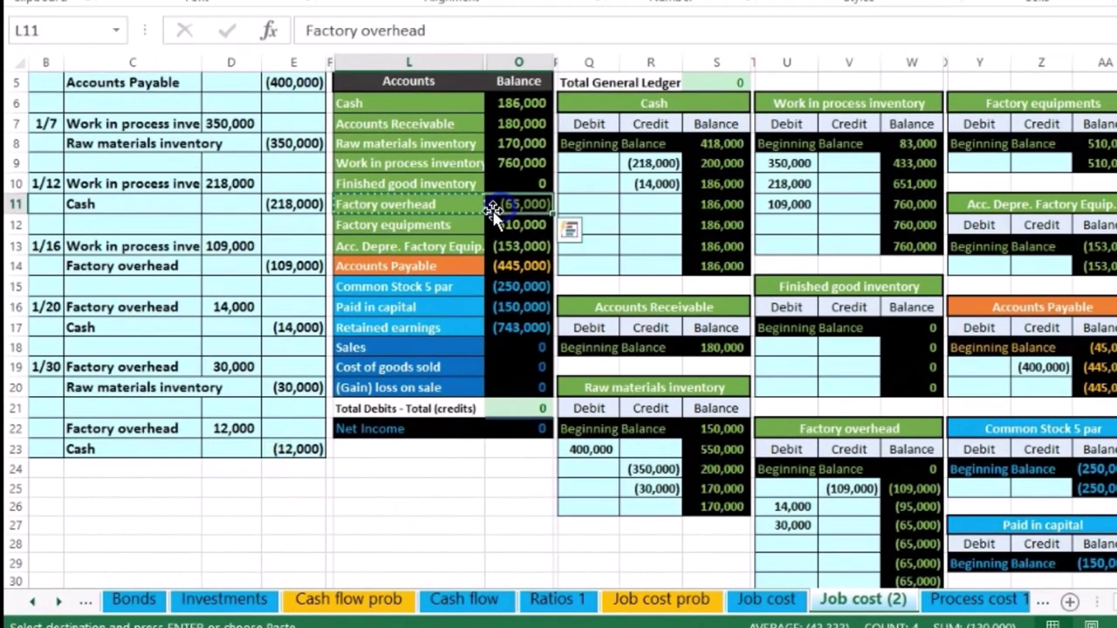
left_click(785, 543)
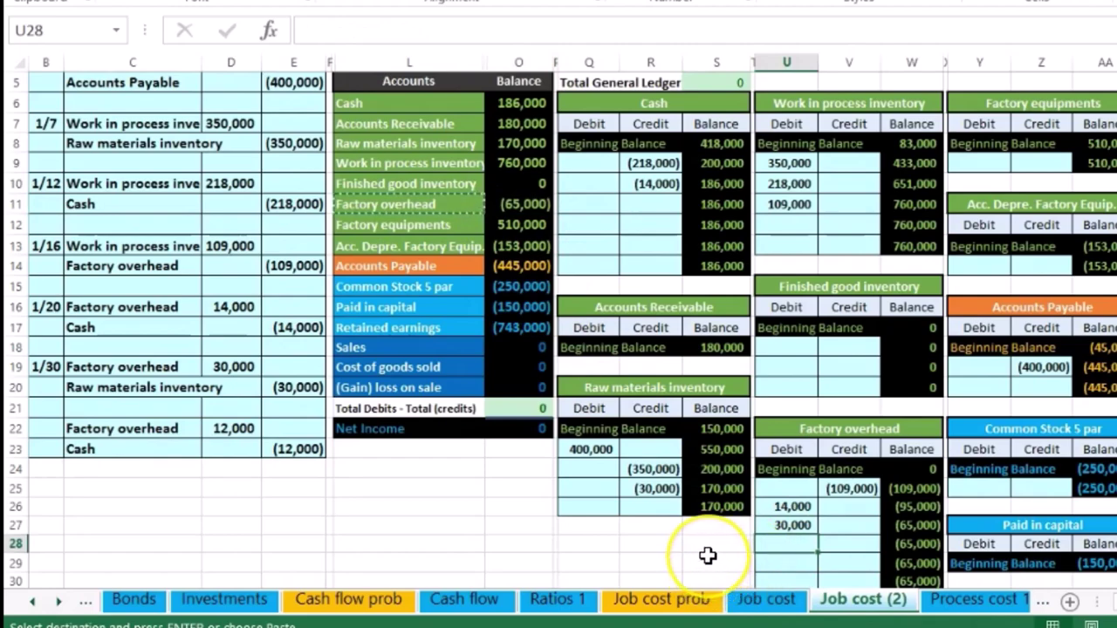
type("=")
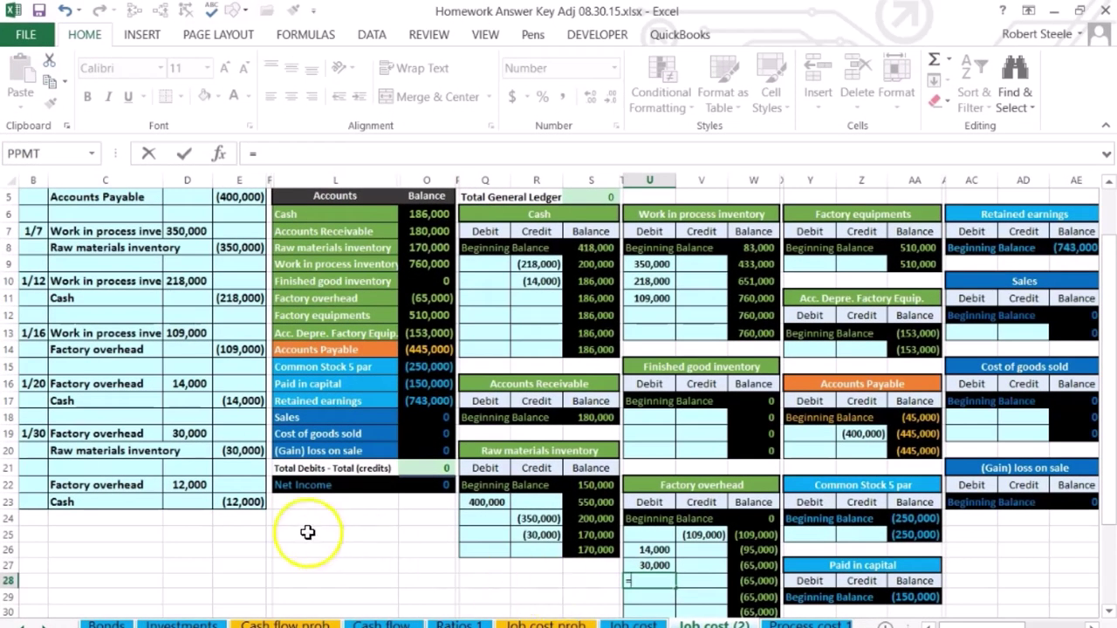
left_click(182, 485)
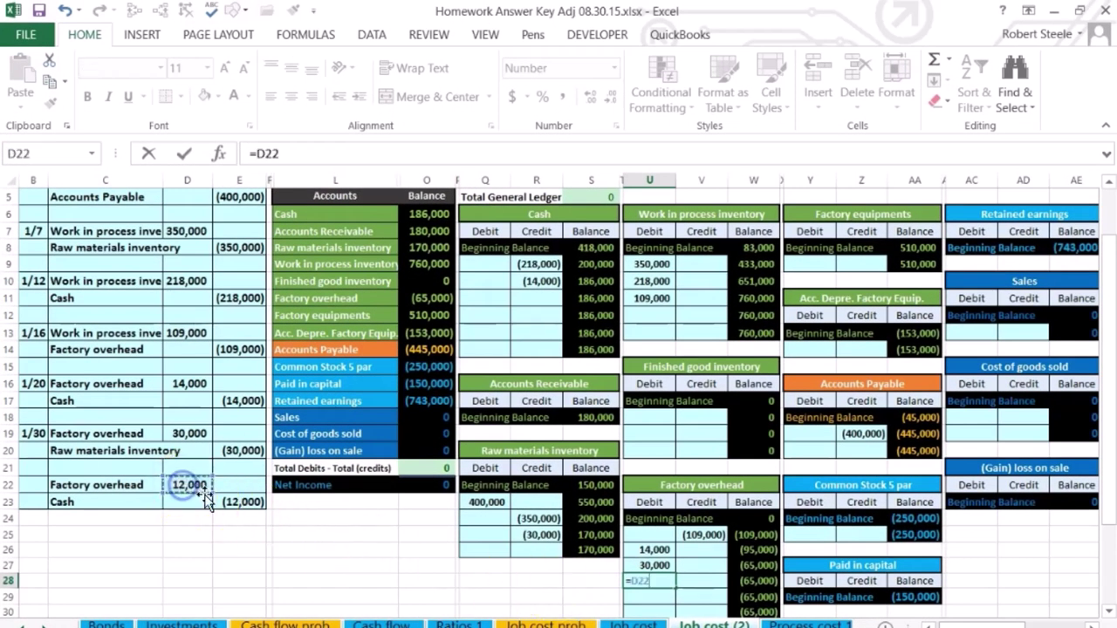
key("Return")
left_click(770, 593)
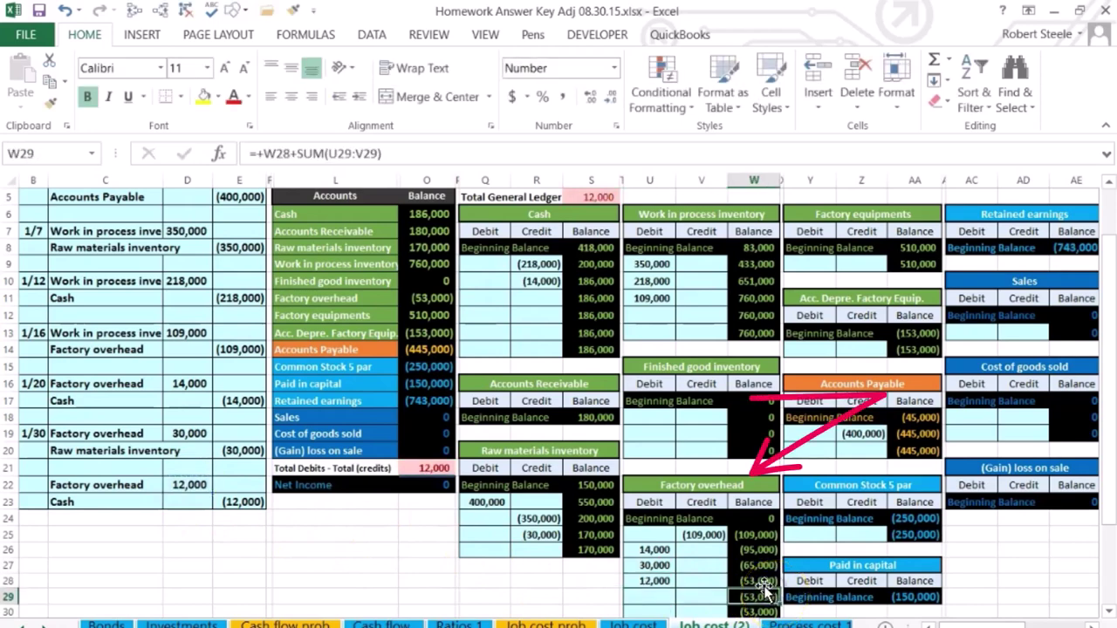
left_click(709, 534)
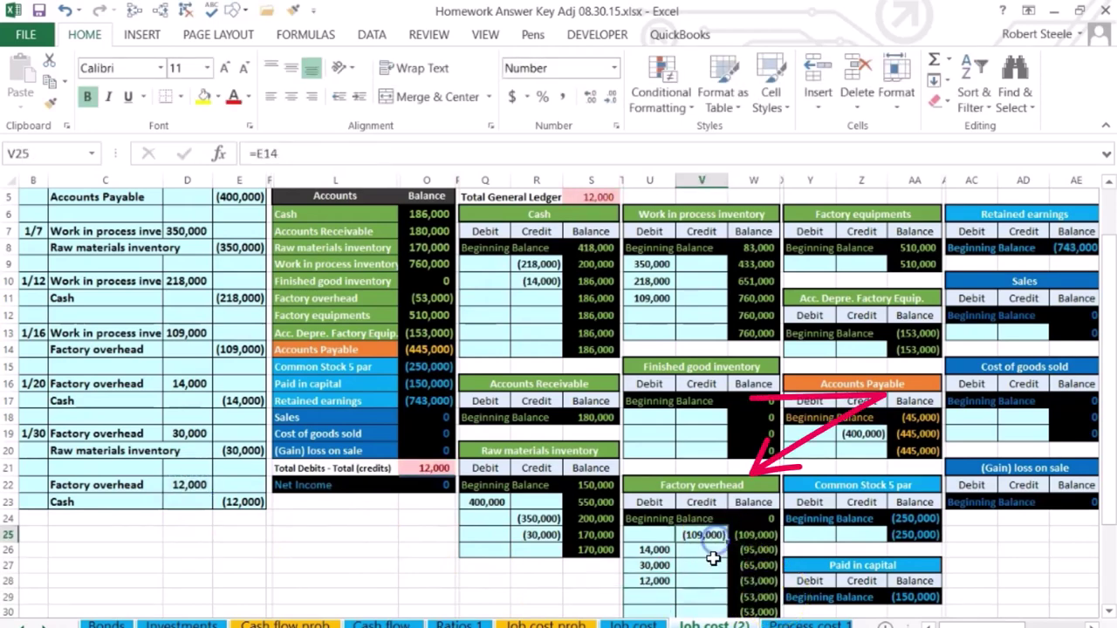
left_click(749, 583)
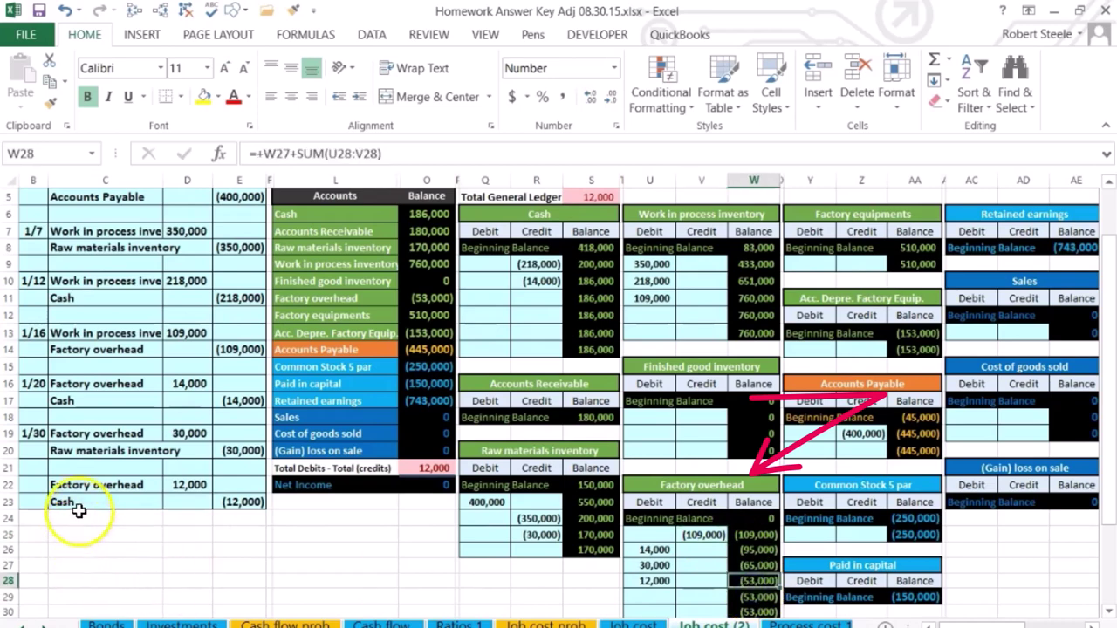
Step: Post the utilities credit to the Cash ledger by linking cell Q11 to journal cell E23
left_click_drag(76, 502, 226, 500)
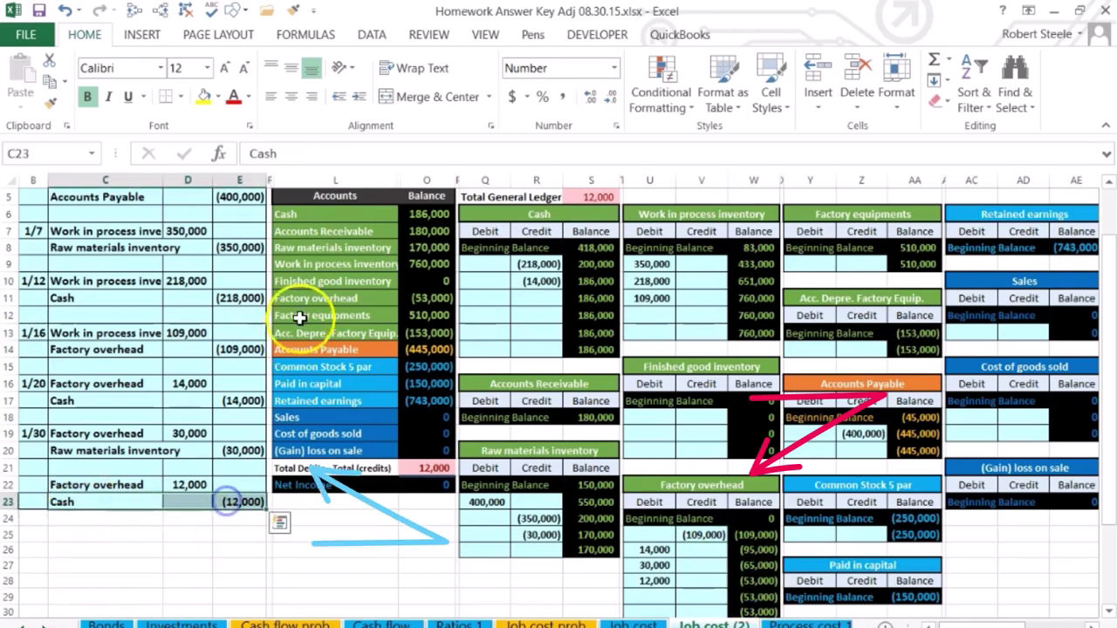
left_click_drag(311, 214, 414, 225)
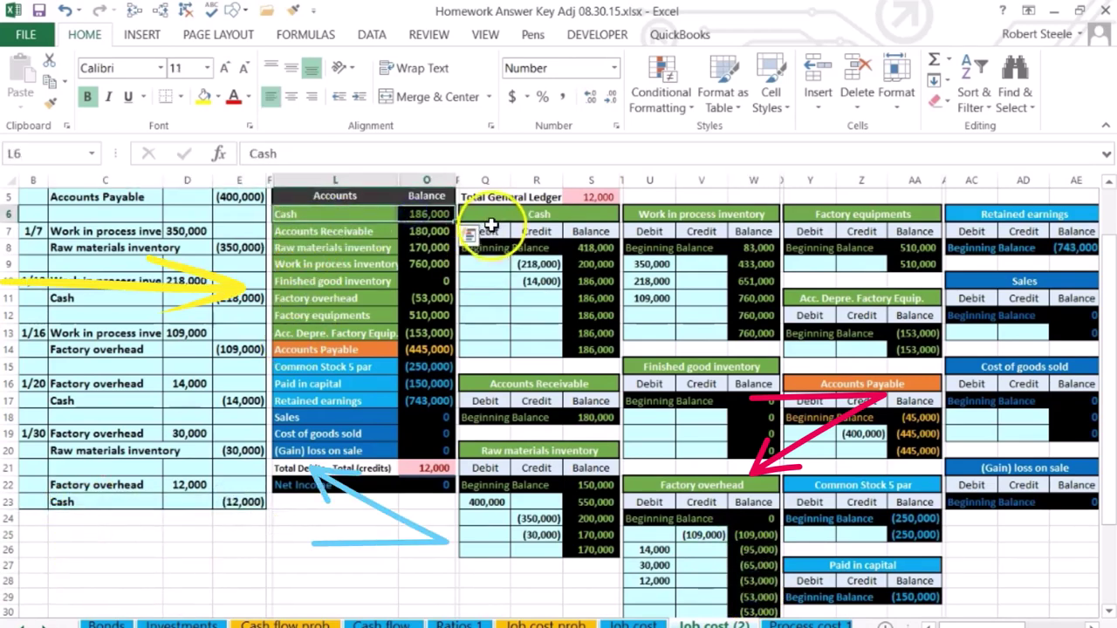
left_click(491, 216)
scroll(498, 262, "up", 1)
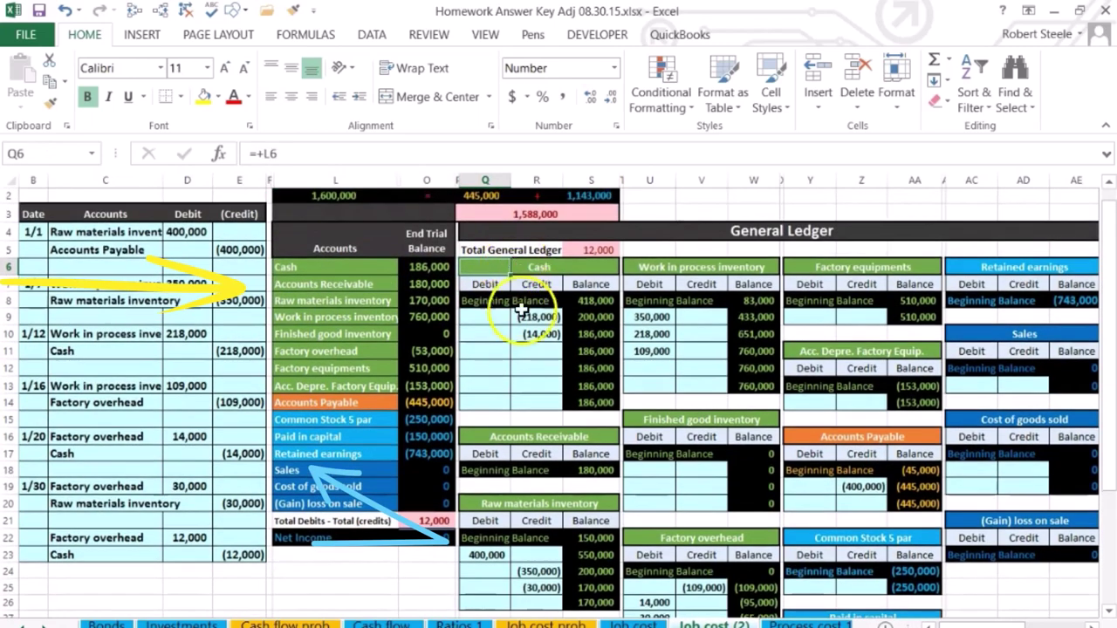
left_click(495, 352)
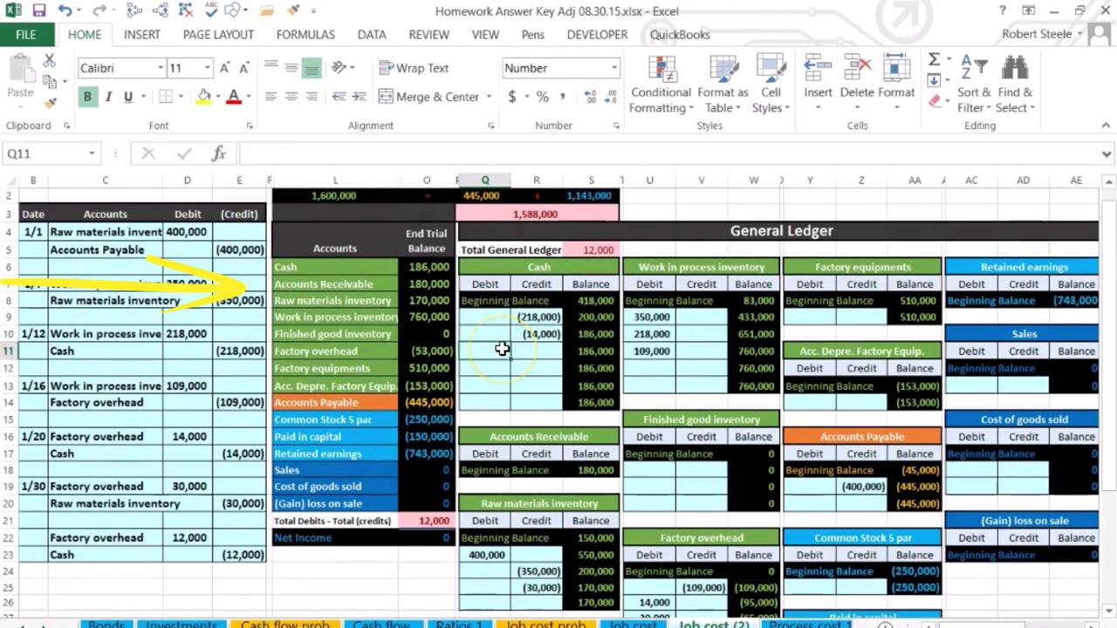
type("=")
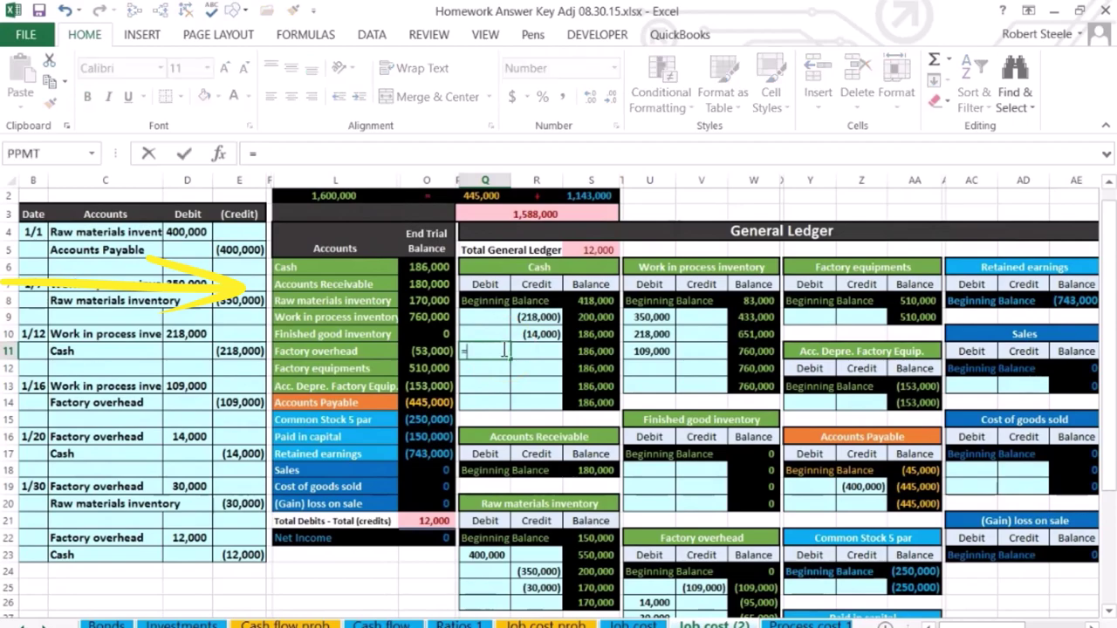
left_click(235, 557)
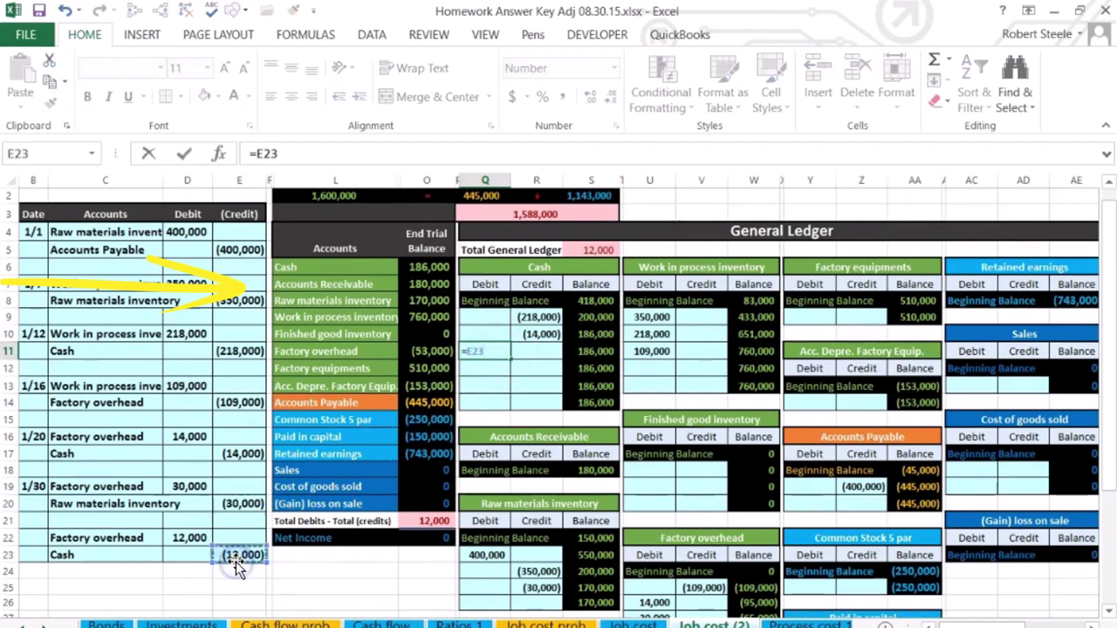
key("Return")
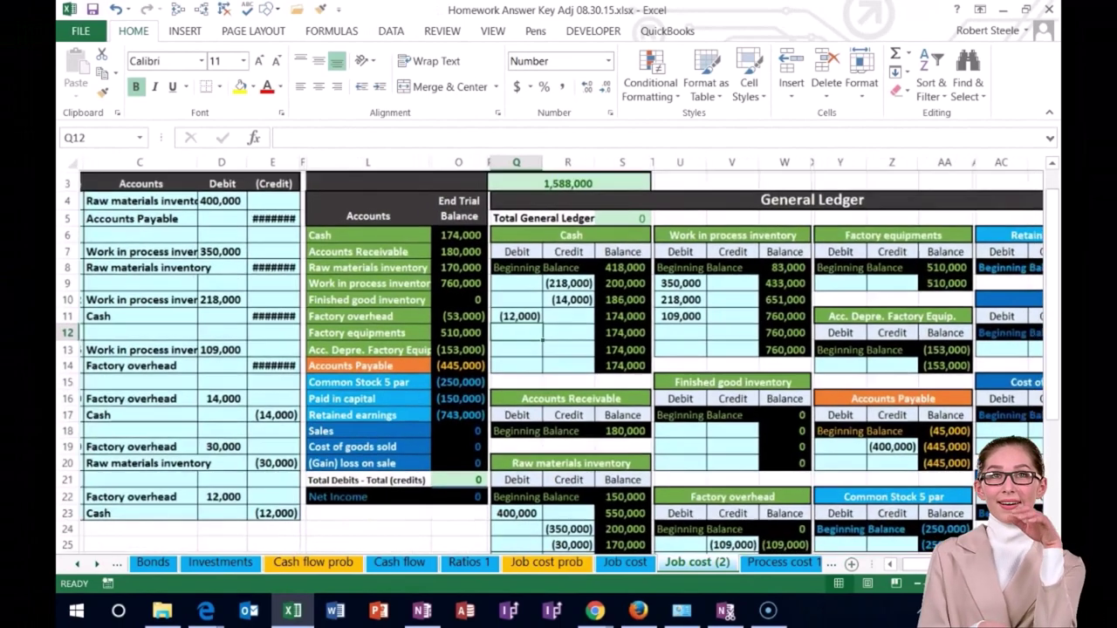
Step: Unhide the second set of journal columns, G through J, between the first journal and the trial balance
scroll(892, 566, "left", 3)
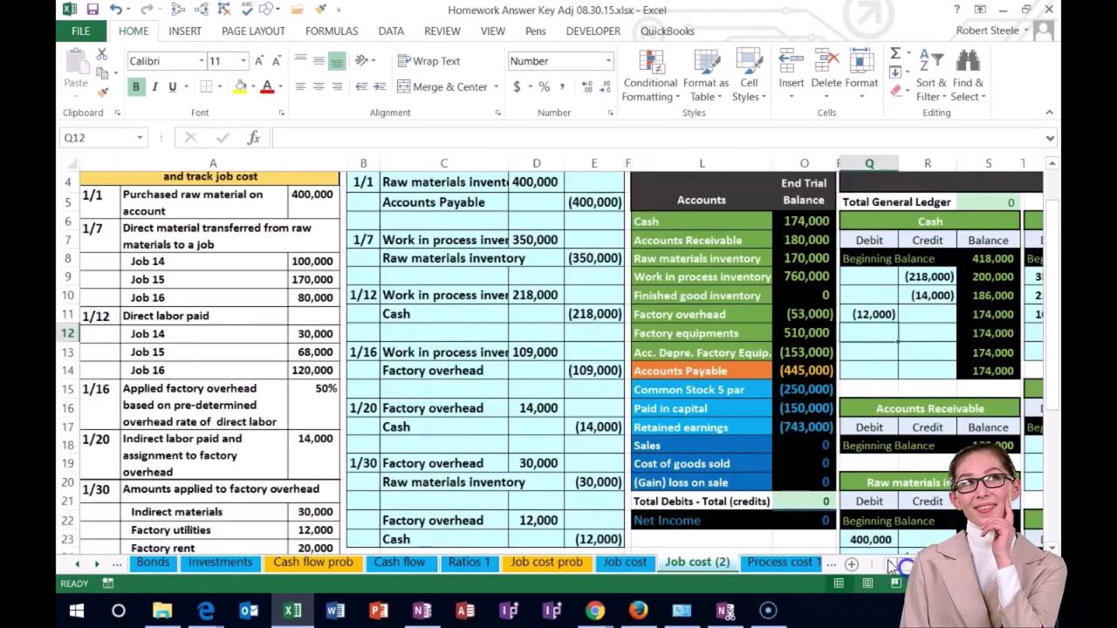
scroll(439, 481, "down", 1)
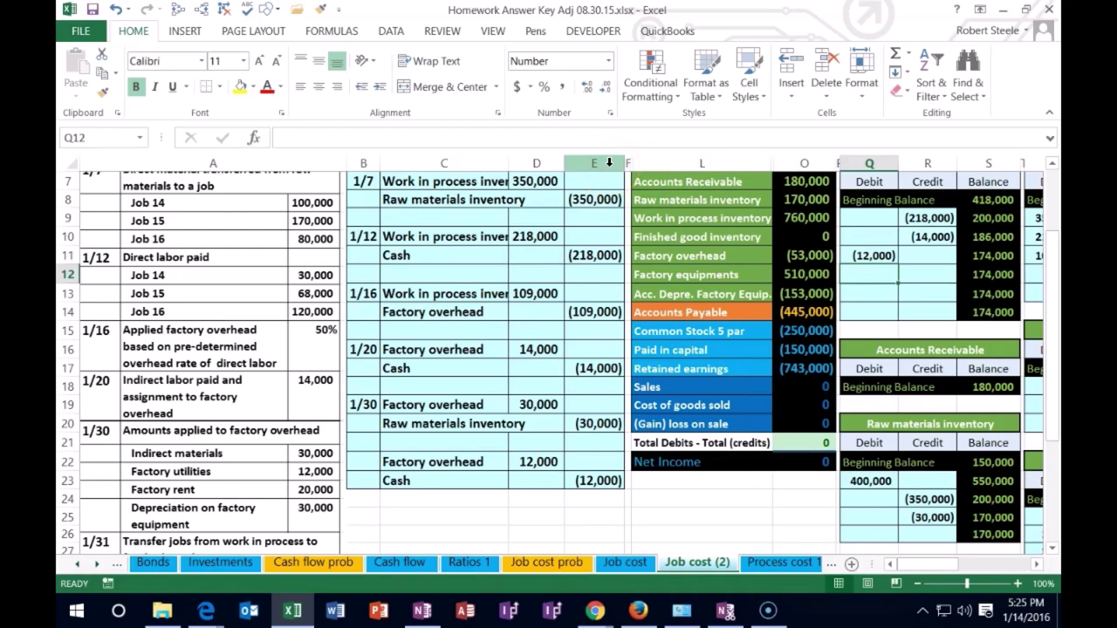
left_click(608, 163)
left_click_drag(609, 166, 648, 166)
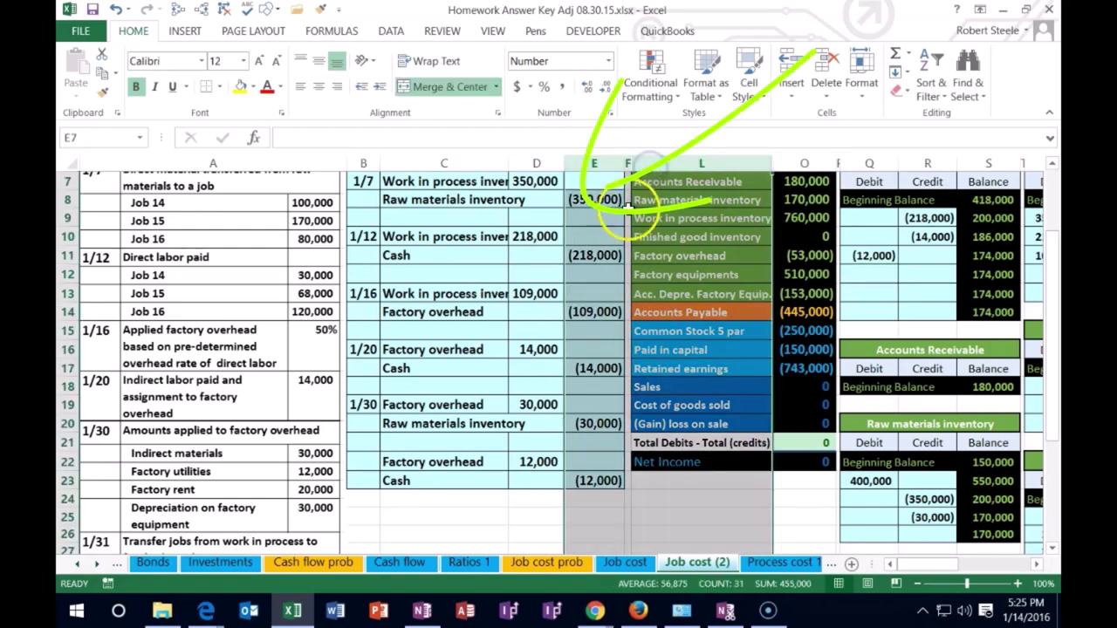
right_click(600, 233)
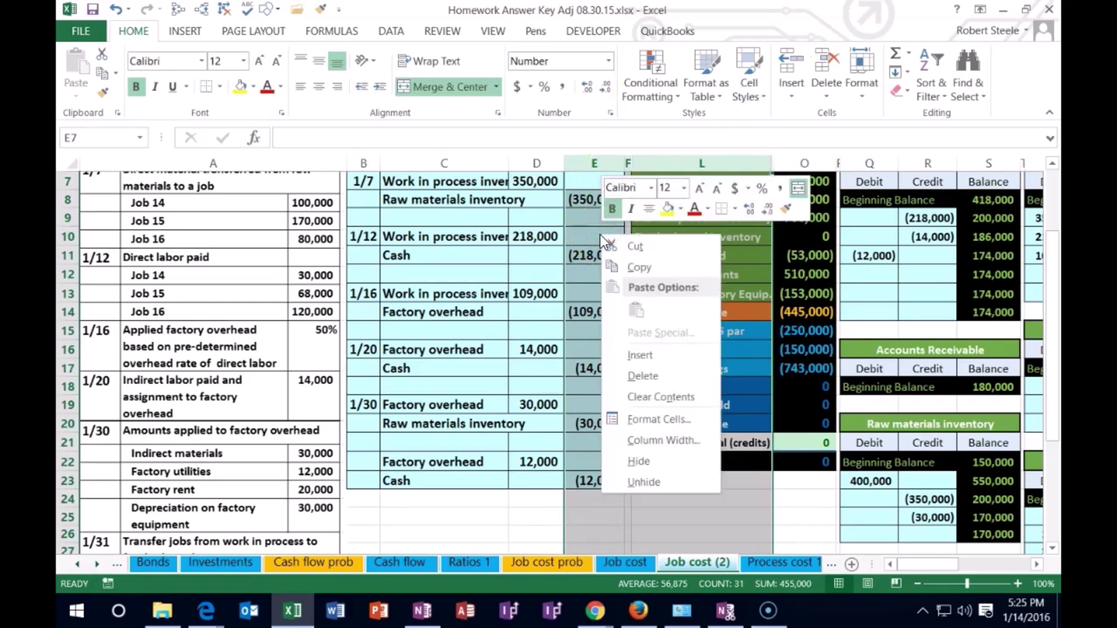
left_click(630, 482)
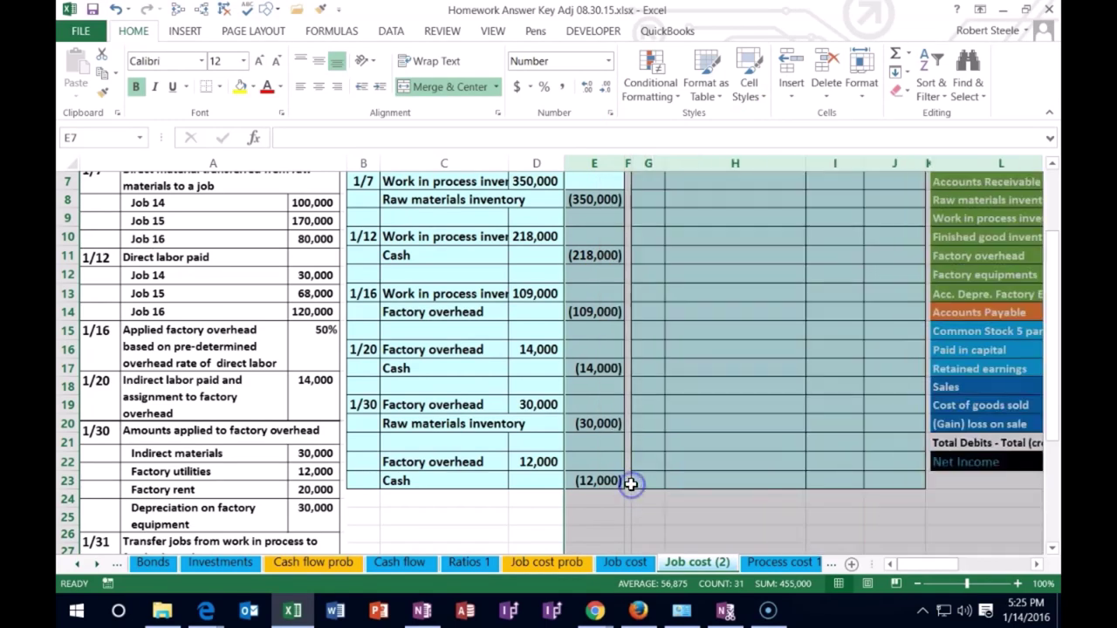
left_click(668, 443)
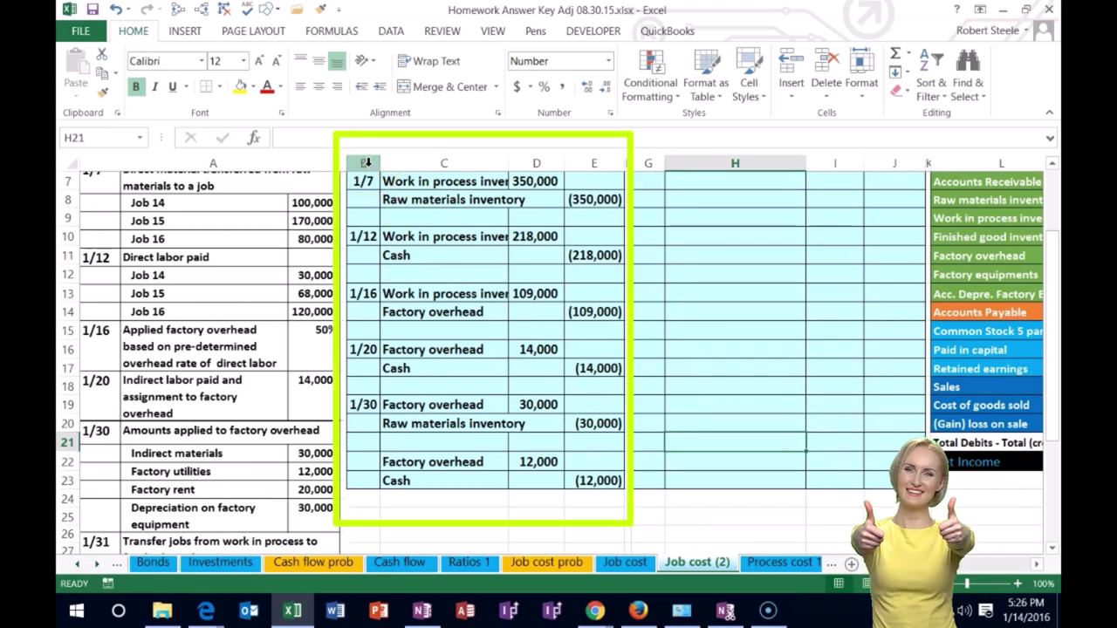
Step: Hide the filled first journal columns B through F so the blank journal sits beside the transaction list
left_click(368, 163)
left_click_drag(367, 163, 625, 165)
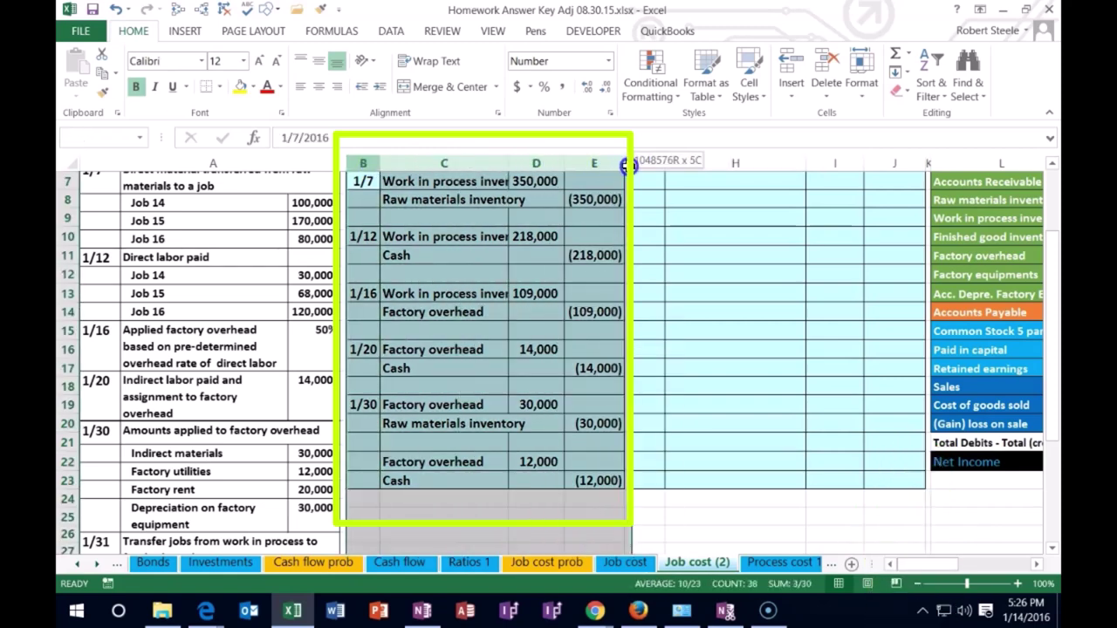
right_click(467, 238)
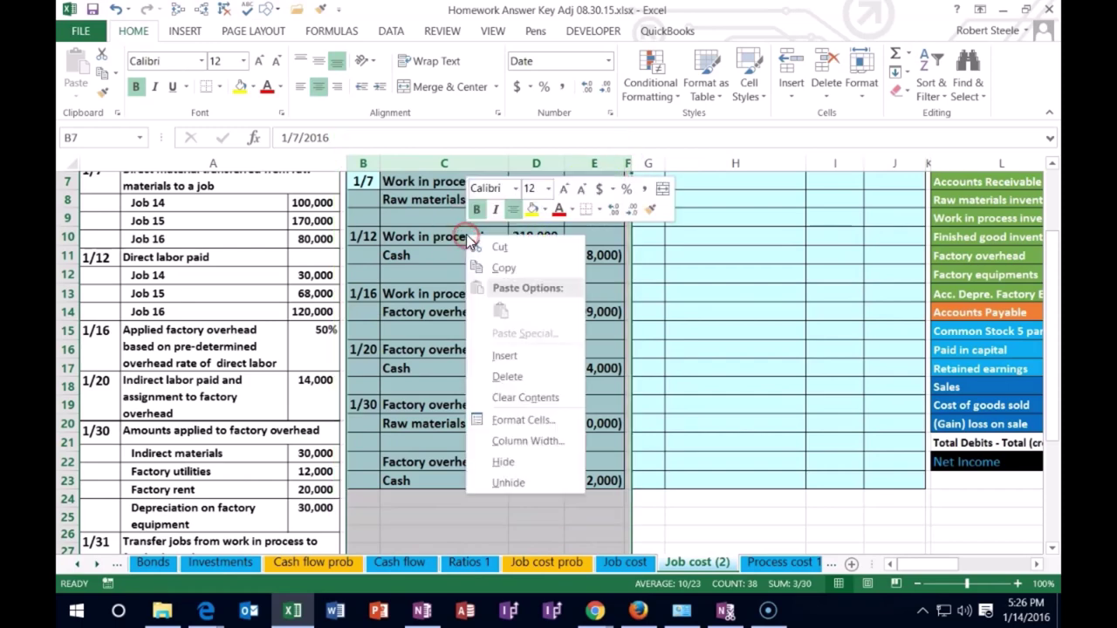
left_click(503, 463)
left_click(500, 460)
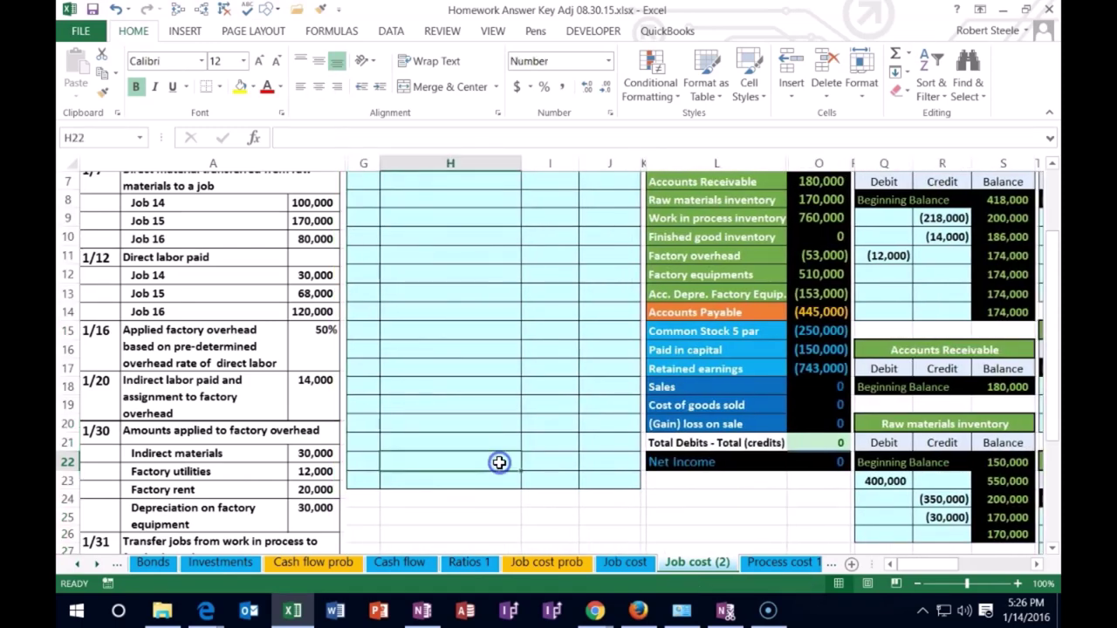
Step: Copy the Cash account name from the trial balance into journal cell H5 as values only
scroll(500, 460, "down", 1)
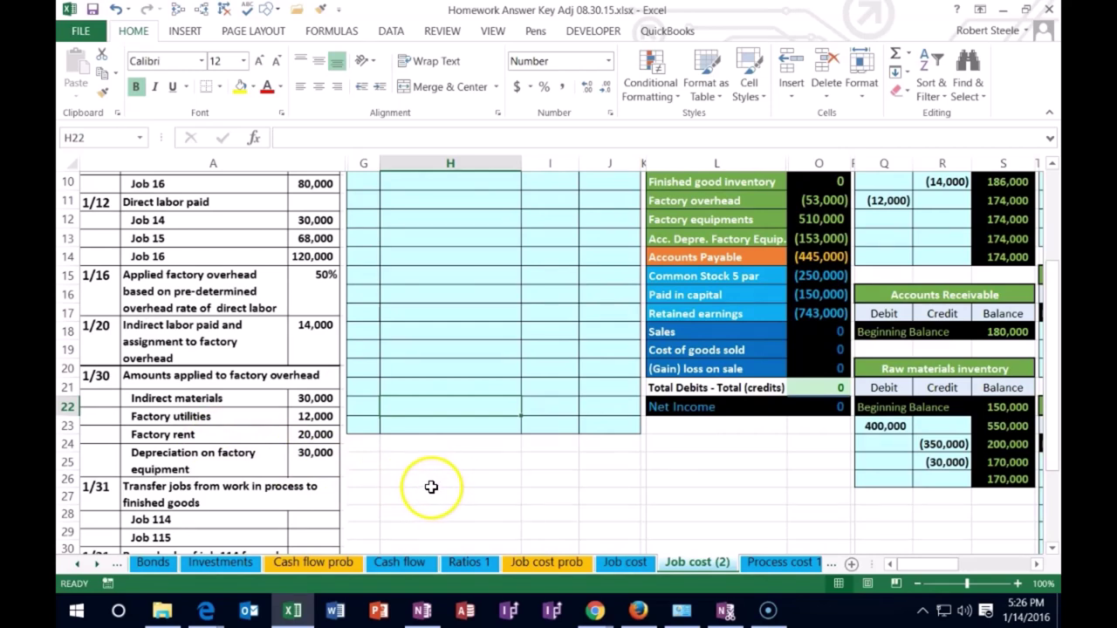
scroll(668, 467, "up", 2)
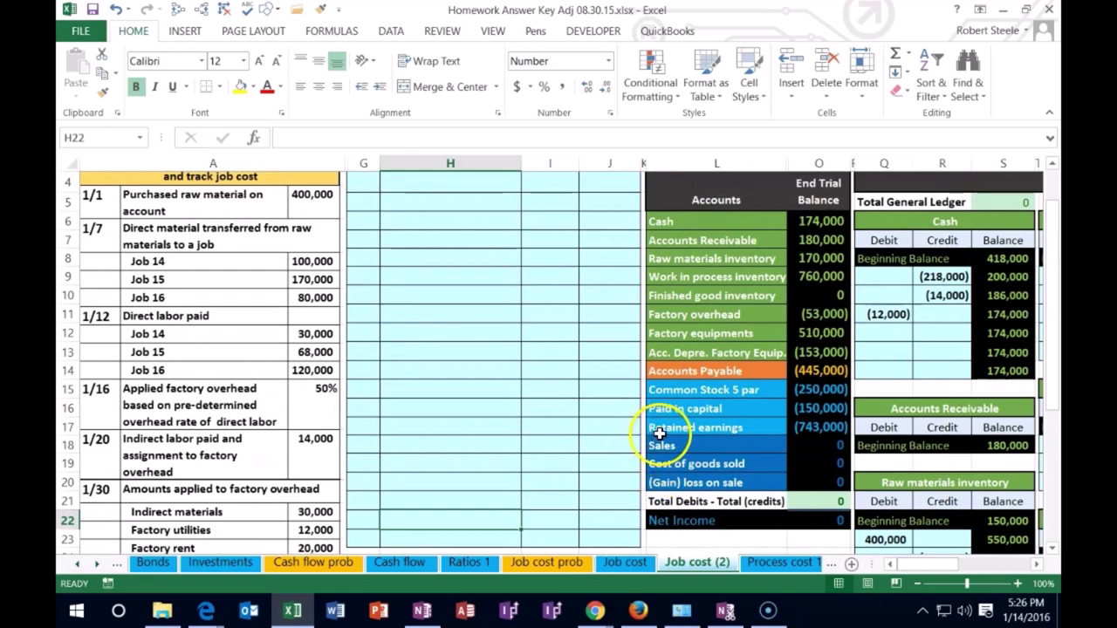
left_click_drag(734, 219, 800, 219)
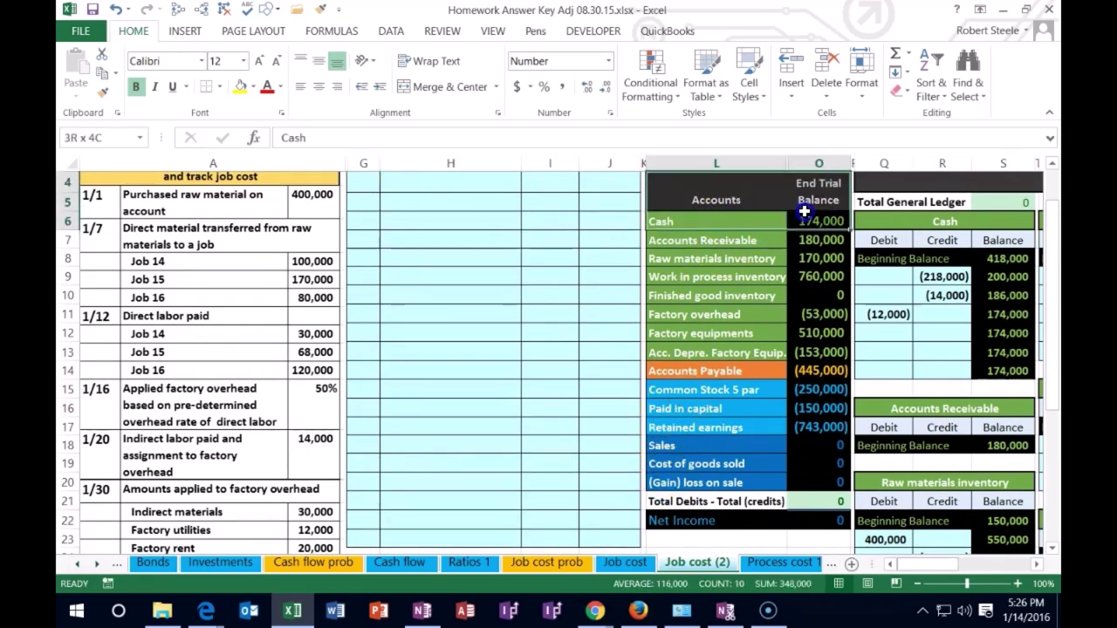
left_click(751, 222)
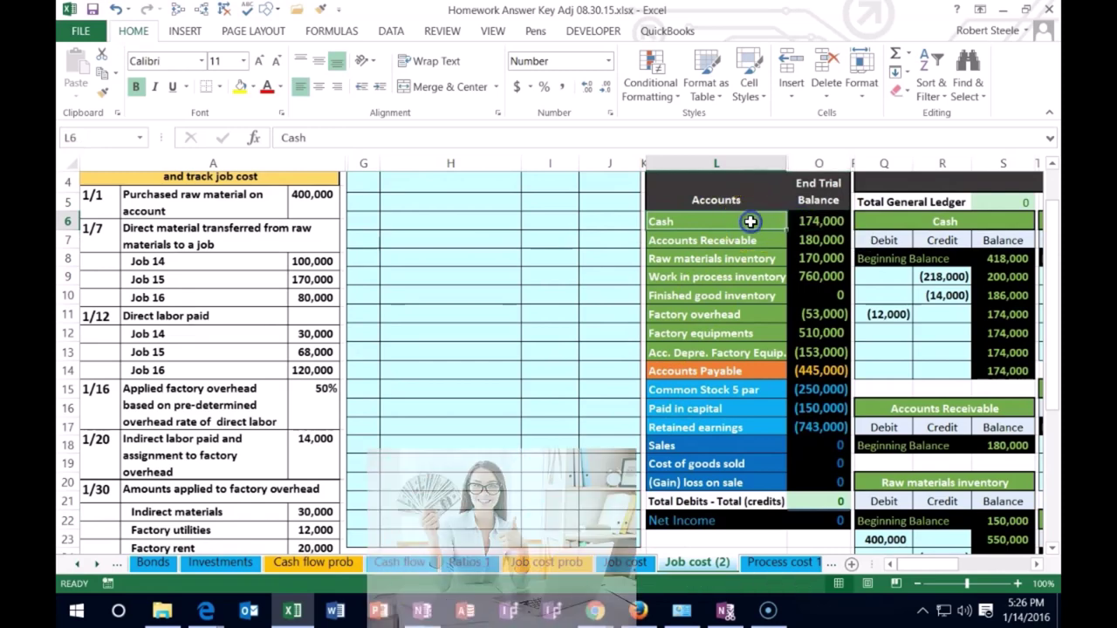
right_click(718, 219)
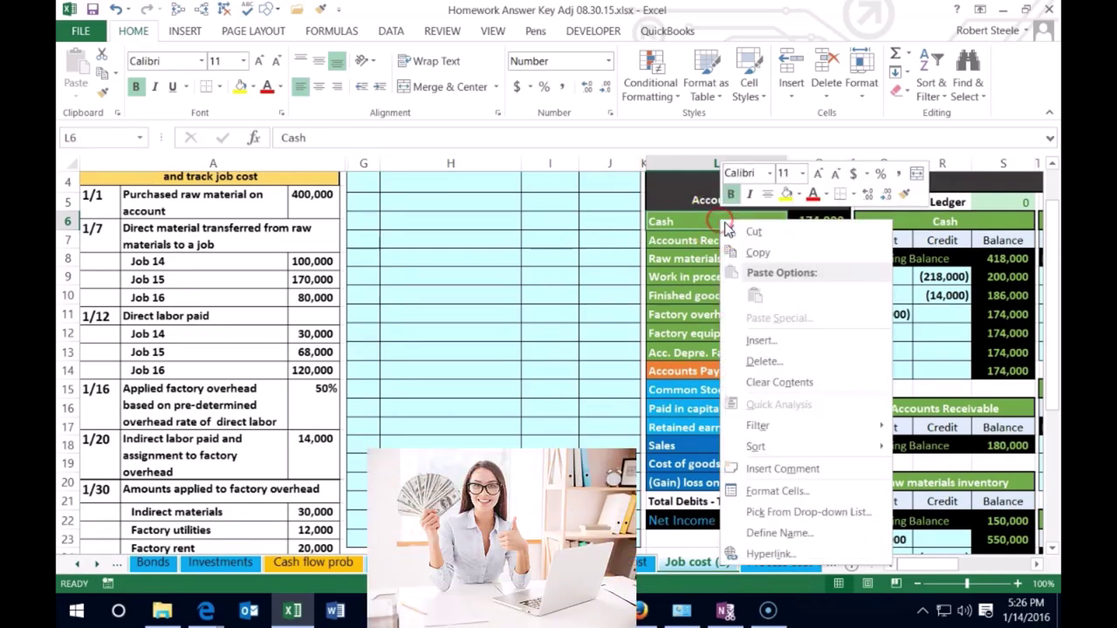
left_click(743, 253)
scroll(467, 349, "up", 1)
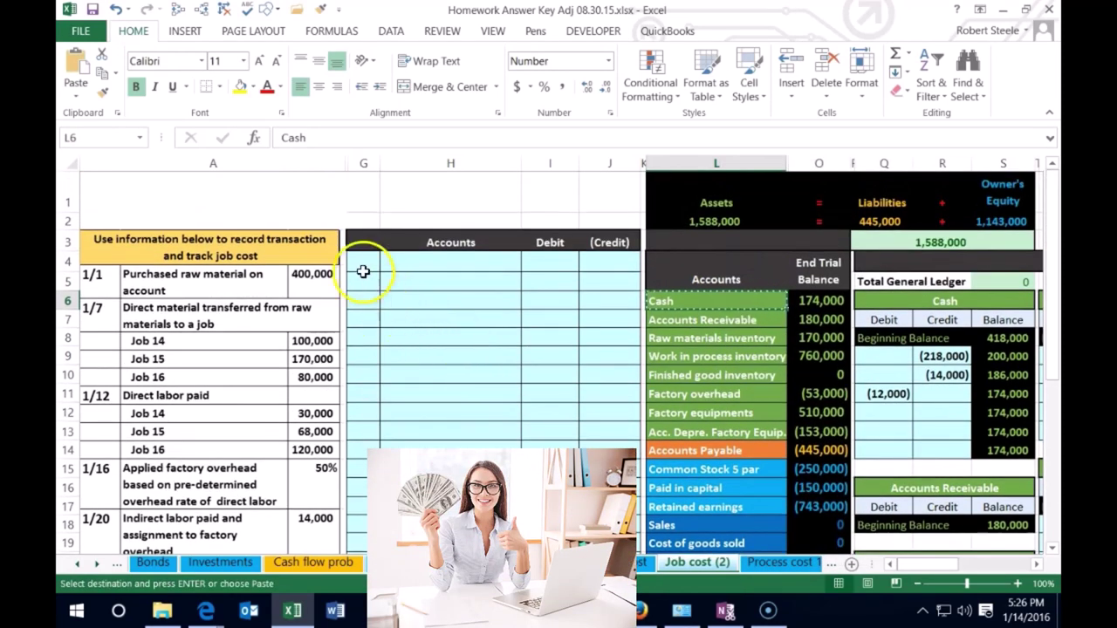
left_click(403, 281)
right_click(403, 281)
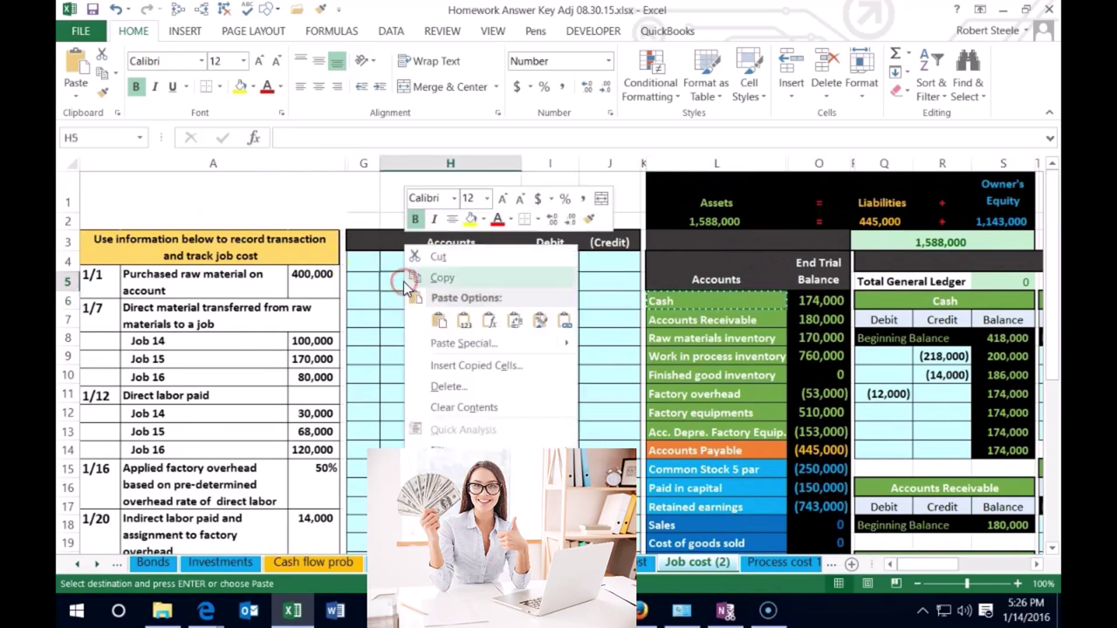
left_click(459, 319)
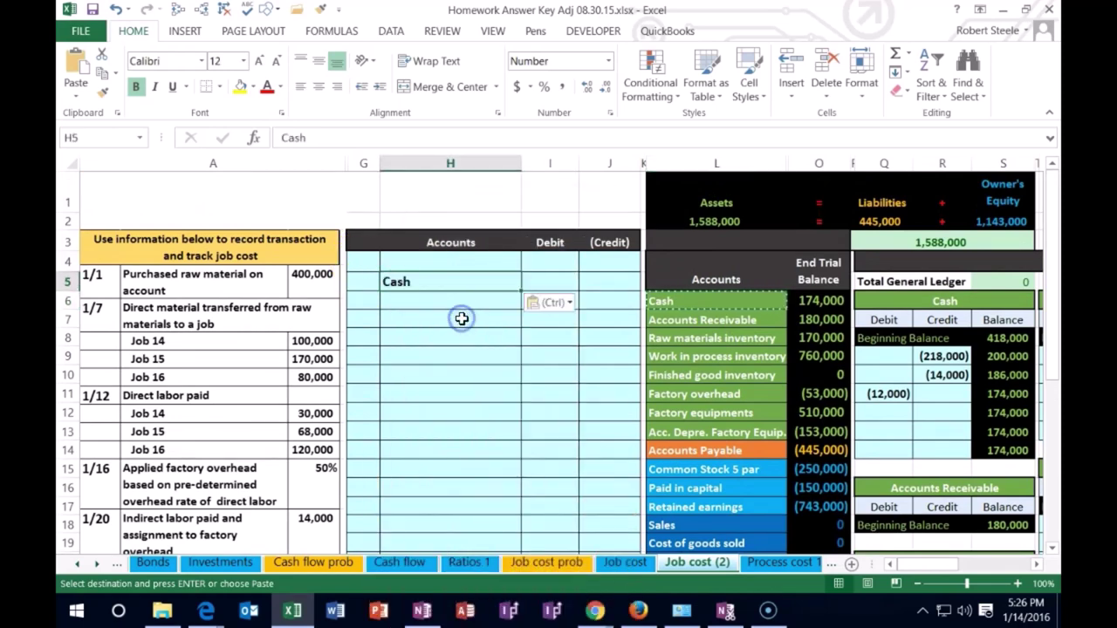
Step: Enter the factory rent credit to Cash as -20,000 in journal cell J5
left_click(598, 284)
scroll(599, 286, "down", 2)
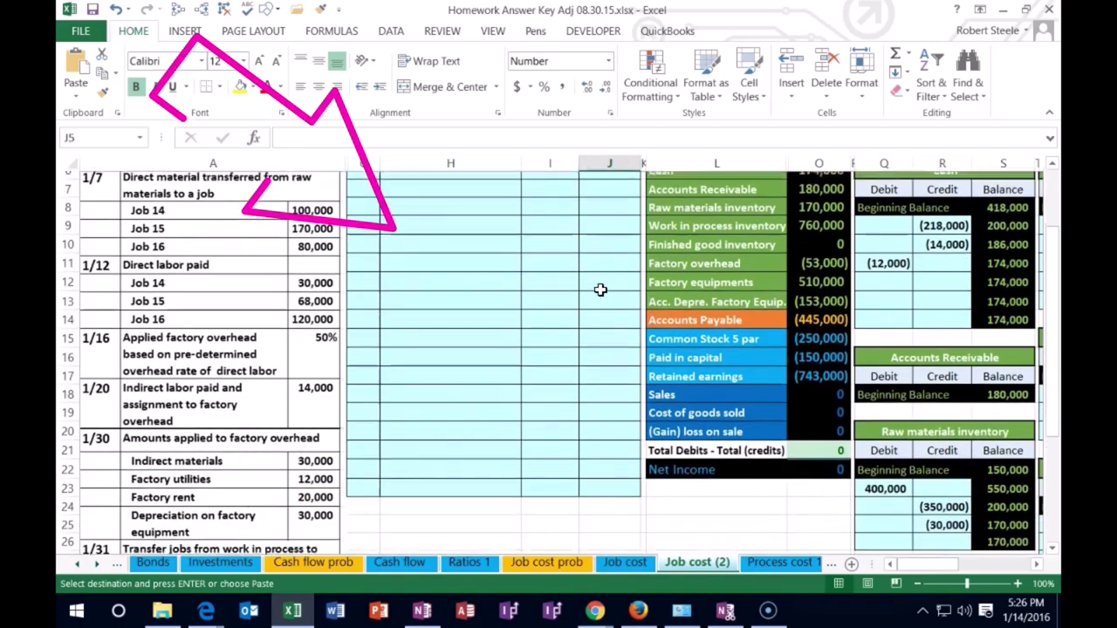
scroll(598, 292, "up", 2)
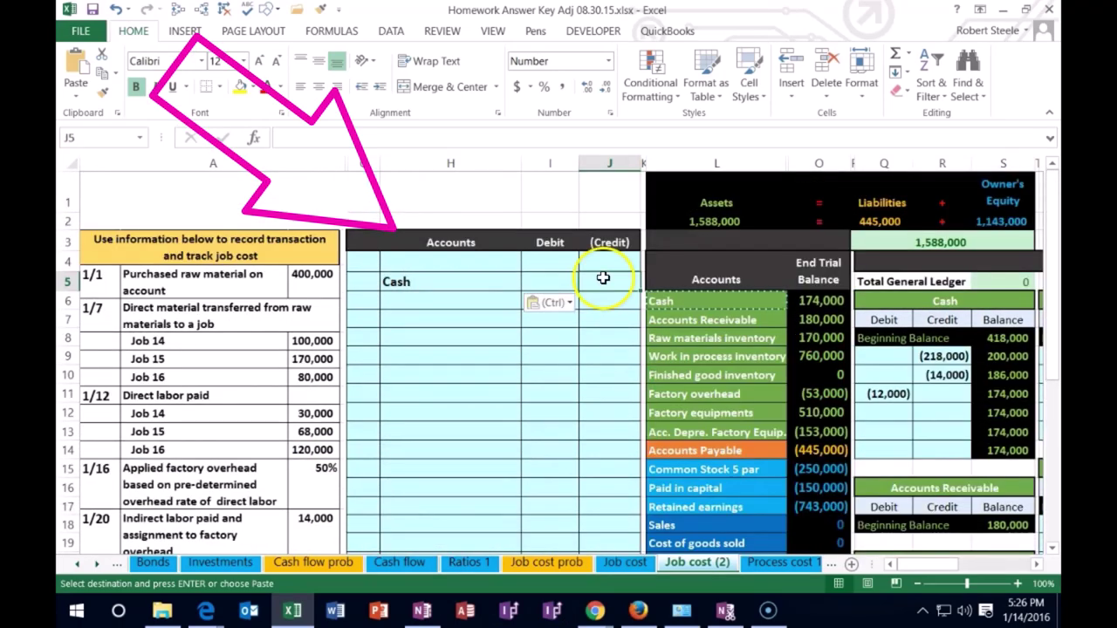
type("-2000")
key("Return")
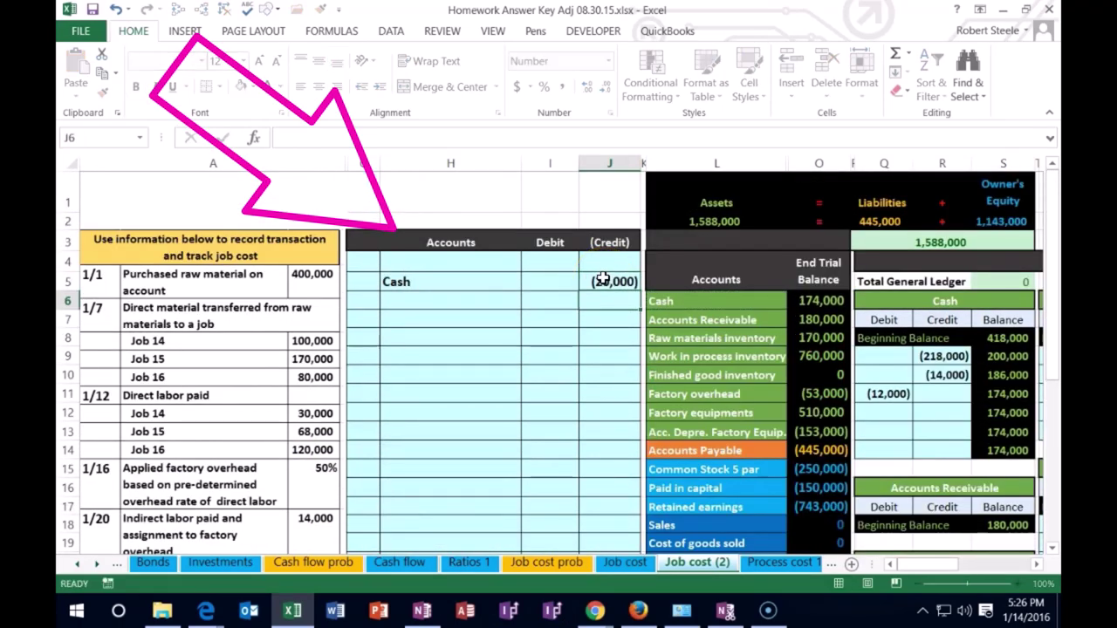
Step: Set the factory rent debit in I4 to the negative of credit cell J5, giving 20,000
key("Left")
key("Up")
key("Up")
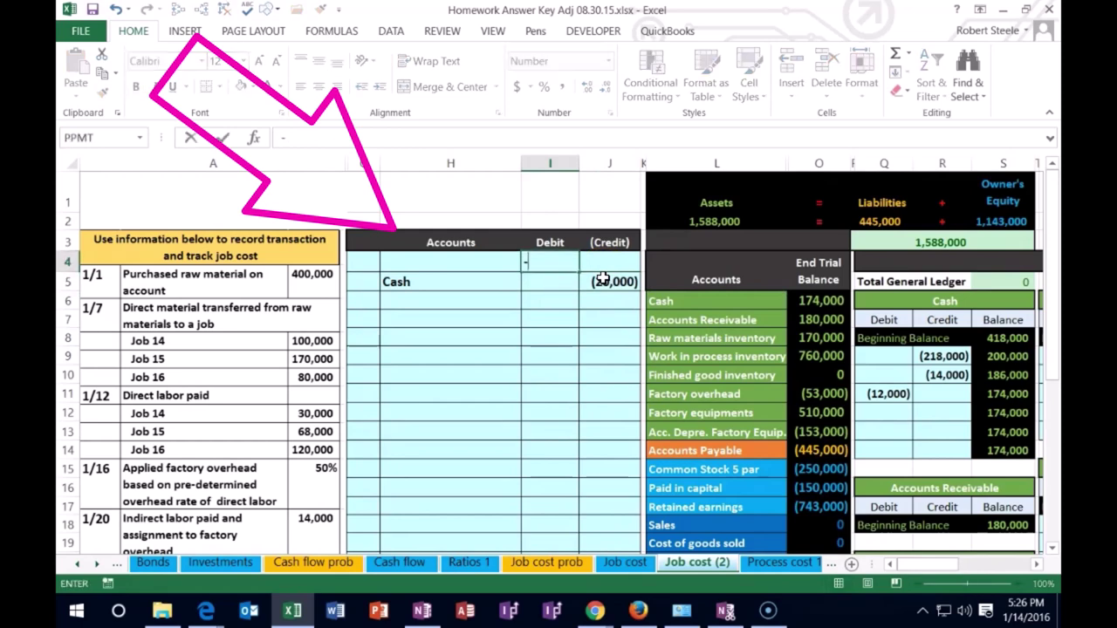
type("20000")
key("Return")
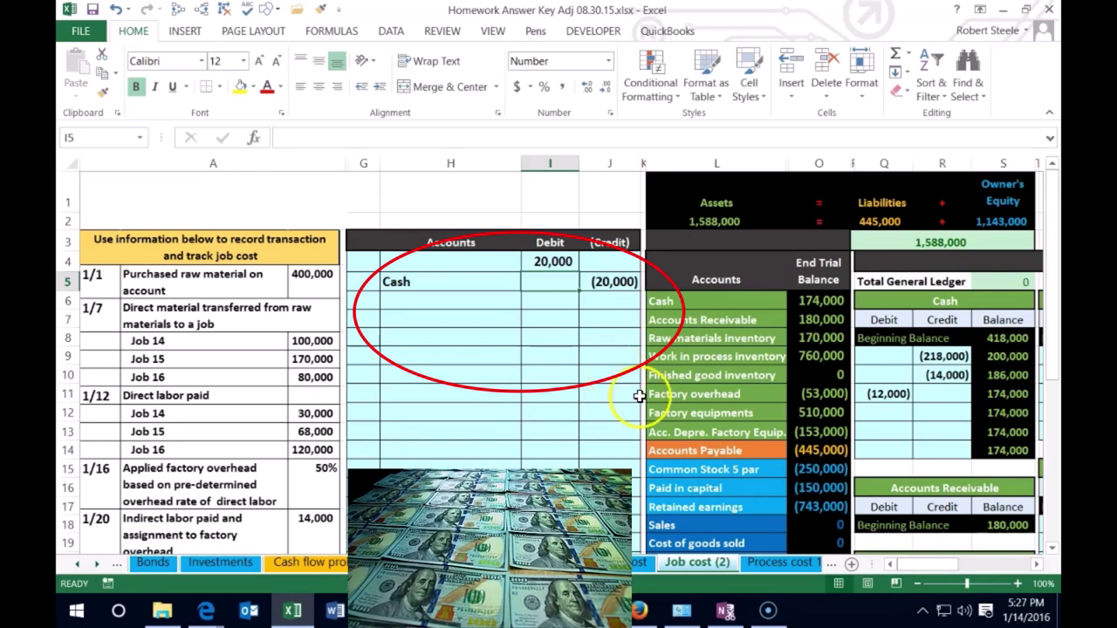
Step: Copy the Factory overhead account name from the trial balance into journal cell H4 as values only
left_click(650, 395)
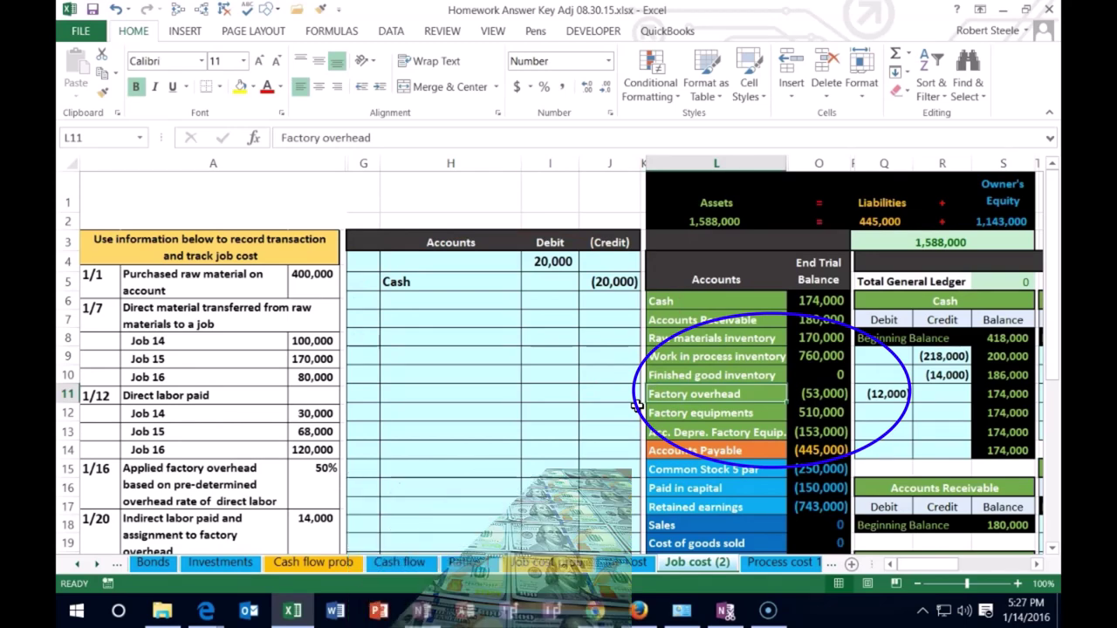
right_click(703, 394)
left_click(746, 80)
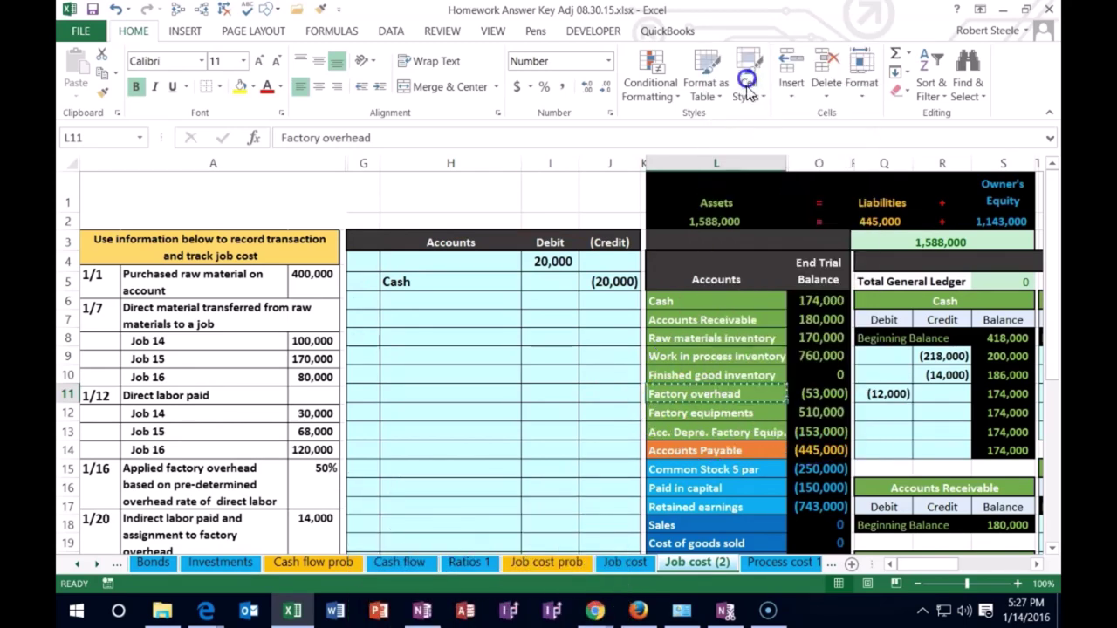
left_click(464, 259)
right_click(465, 258)
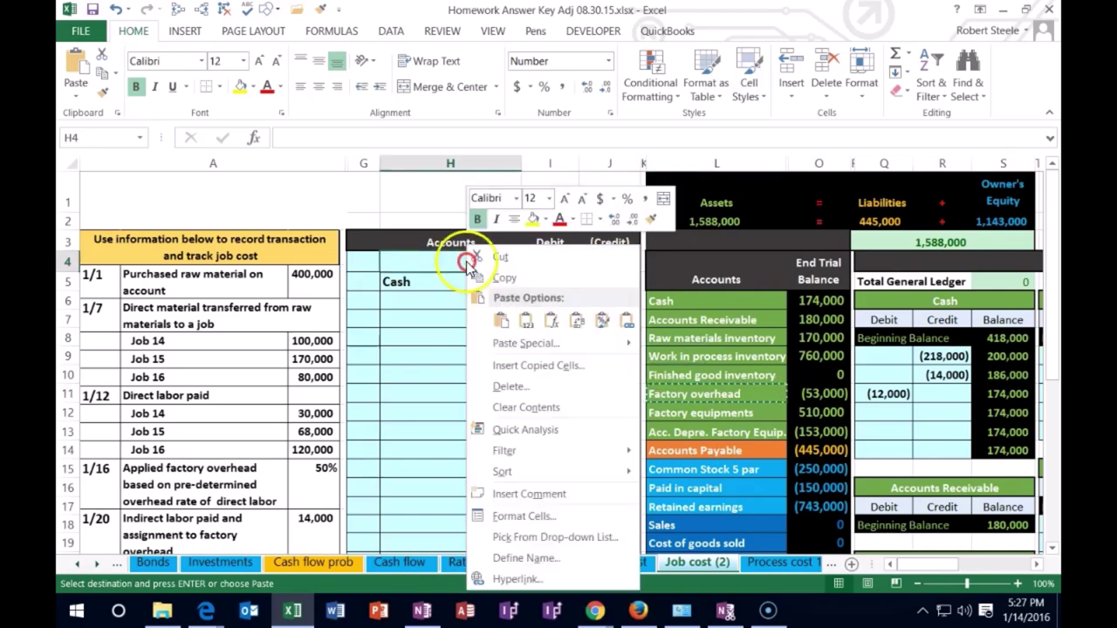
left_click(526, 320)
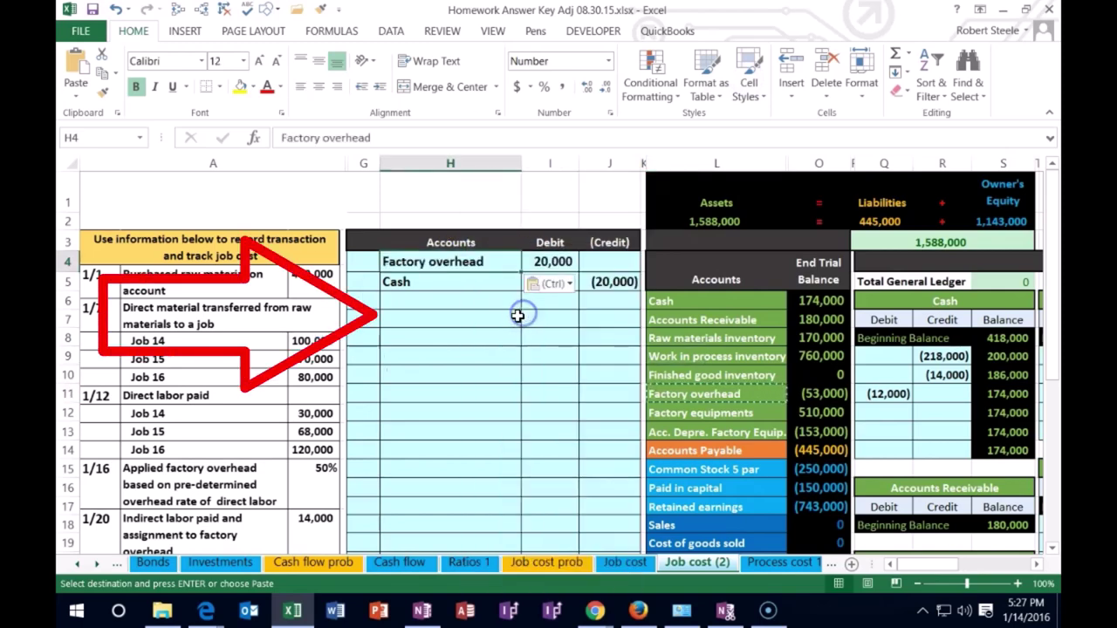
left_click(459, 291)
key("Escape")
left_click(465, 297)
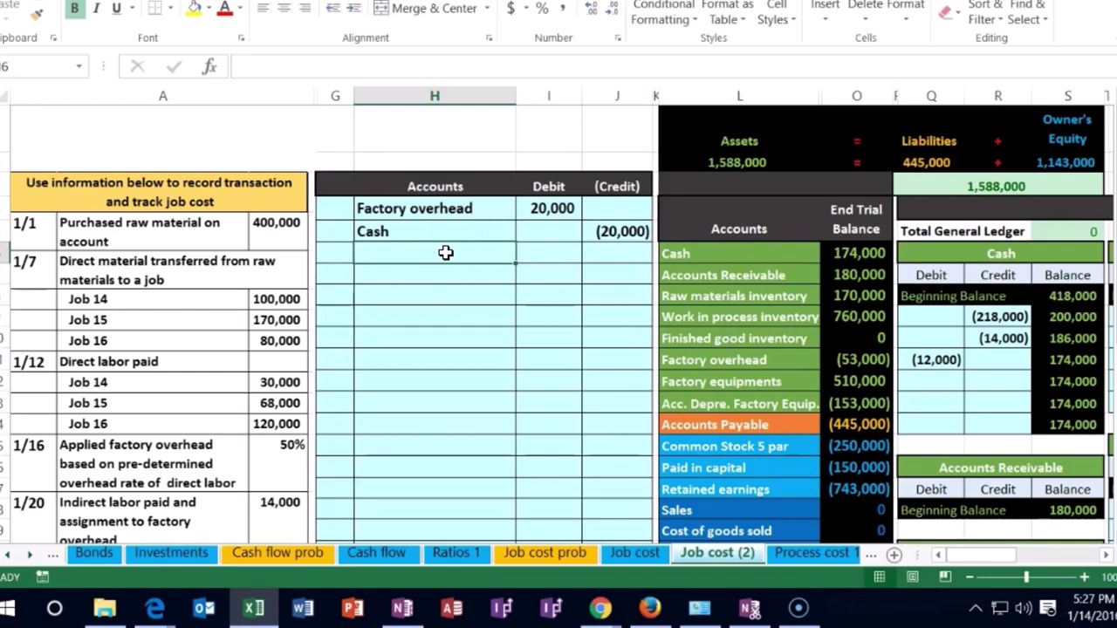
left_click(487, 215)
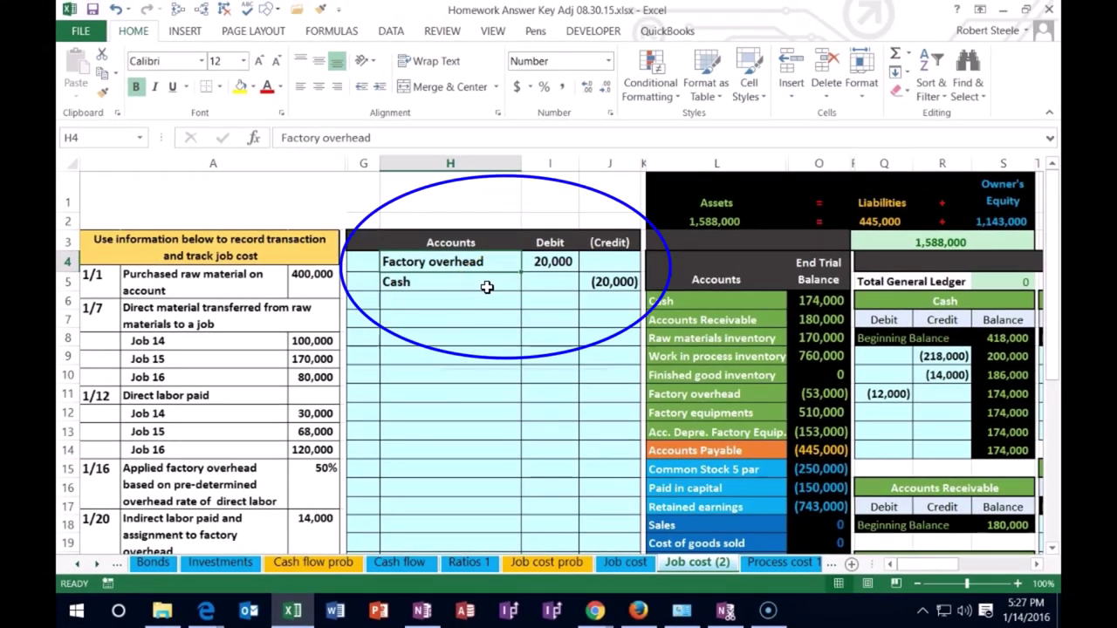
left_click(476, 288)
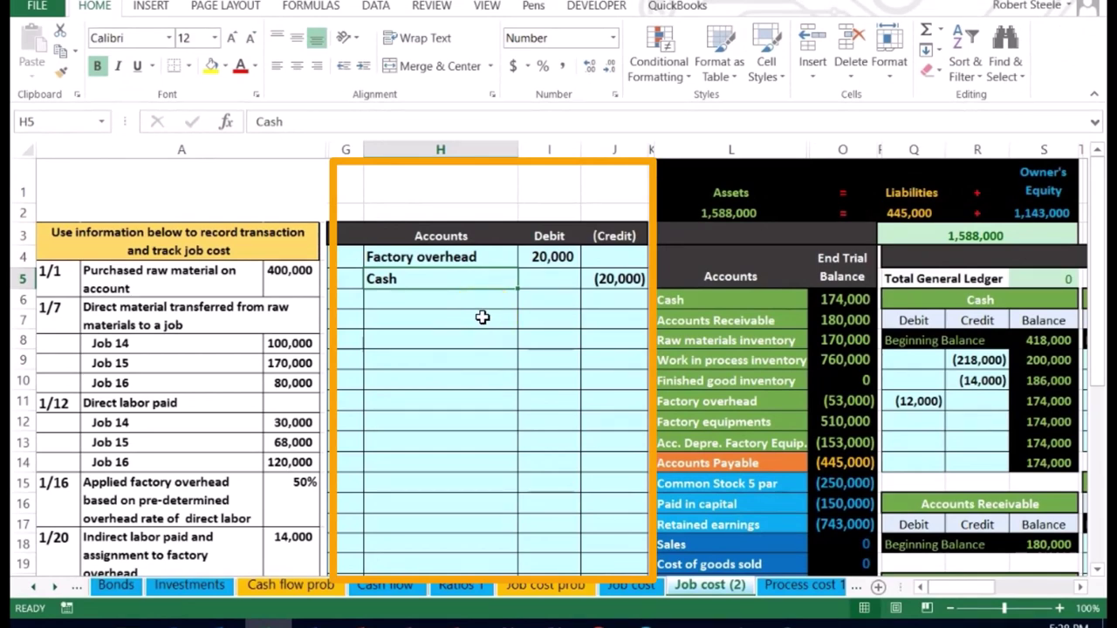
Step: Post the factory rent debit by linking Factory overhead ledger cell U29 to journal cell I4, and check the running balance in W29
left_click(950, 608)
left_click(951, 608)
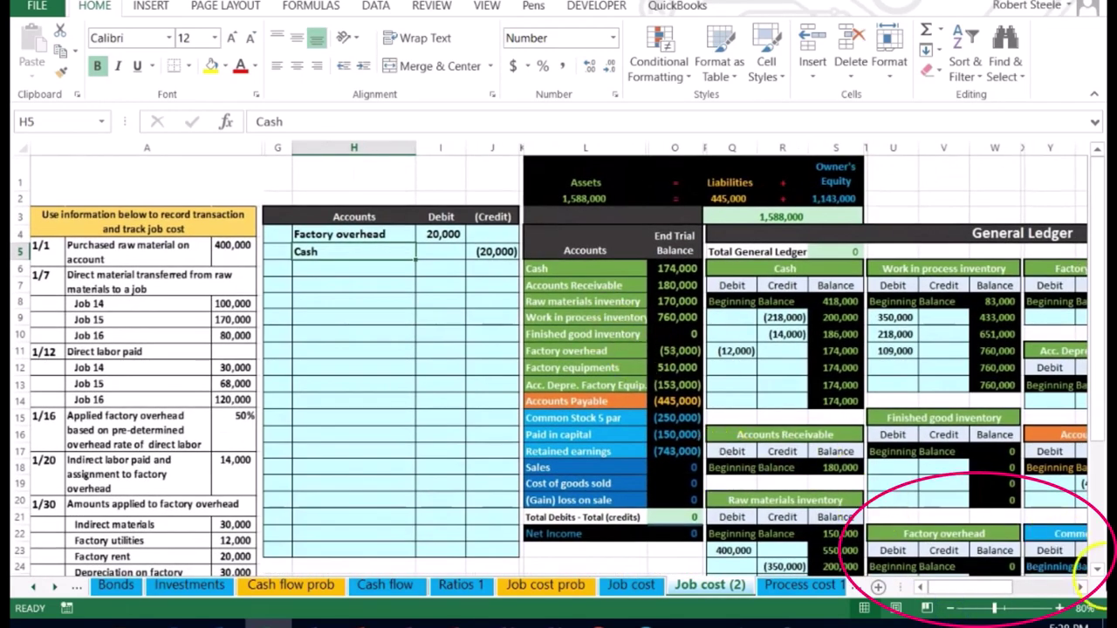
left_click(1079, 594)
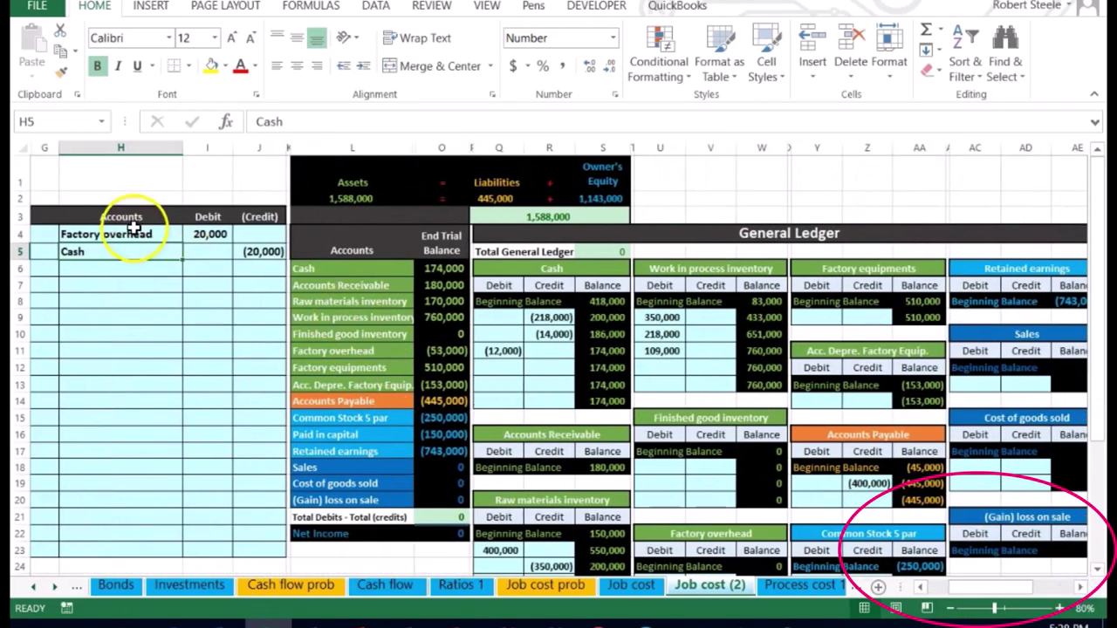
left_click_drag(131, 233, 202, 234)
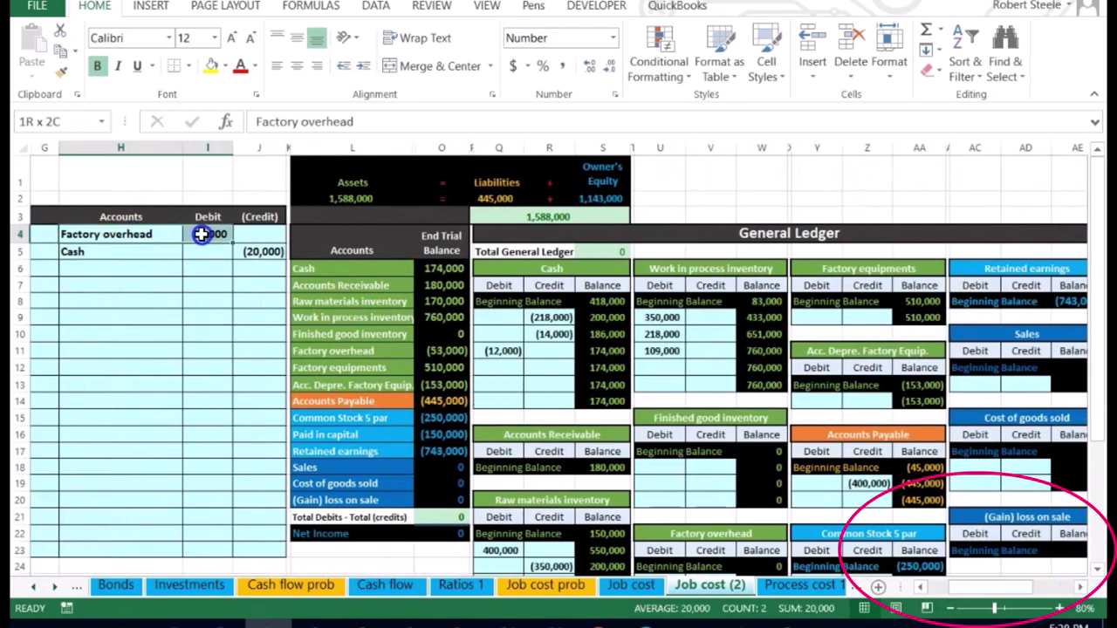
left_click(343, 351)
left_click_drag(343, 351, 422, 351)
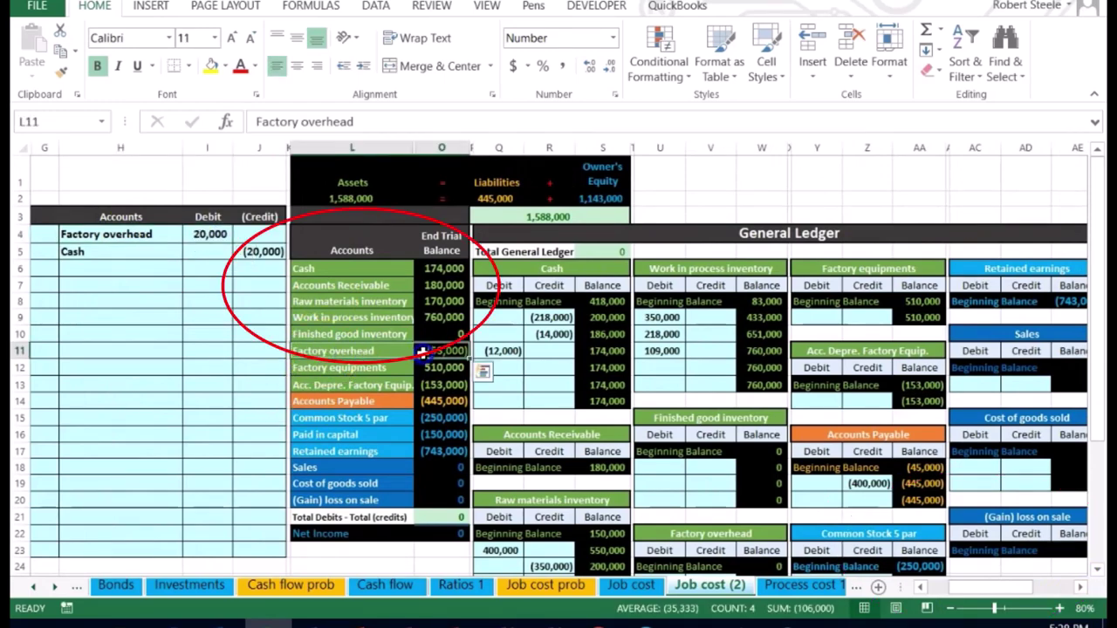
scroll(517, 473, "down", 2)
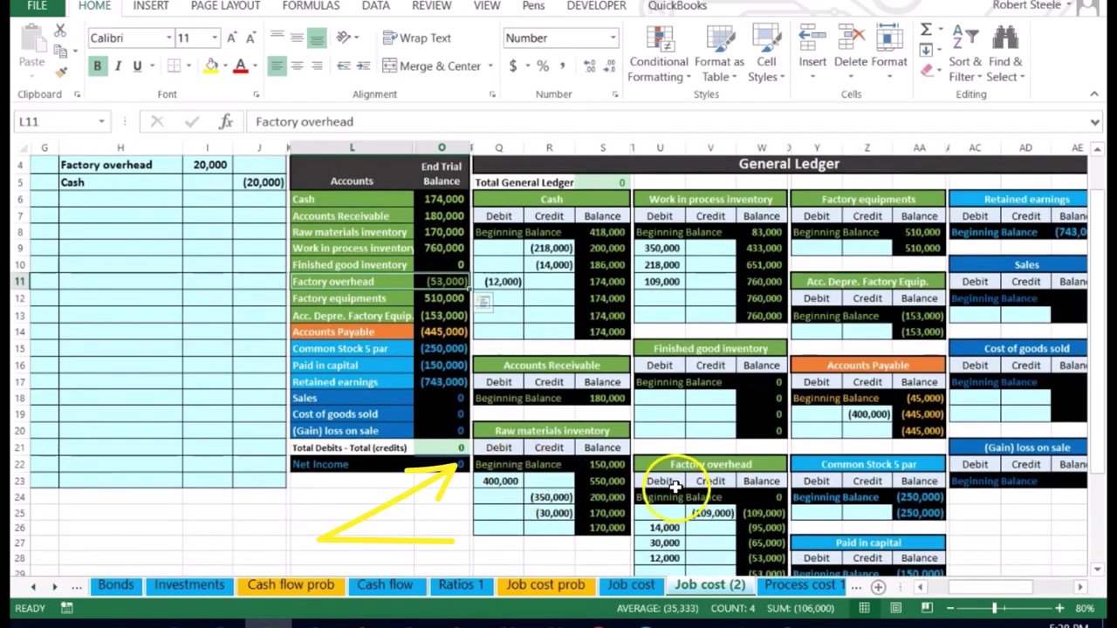
scroll(675, 495, "down", 1)
left_click(663, 520)
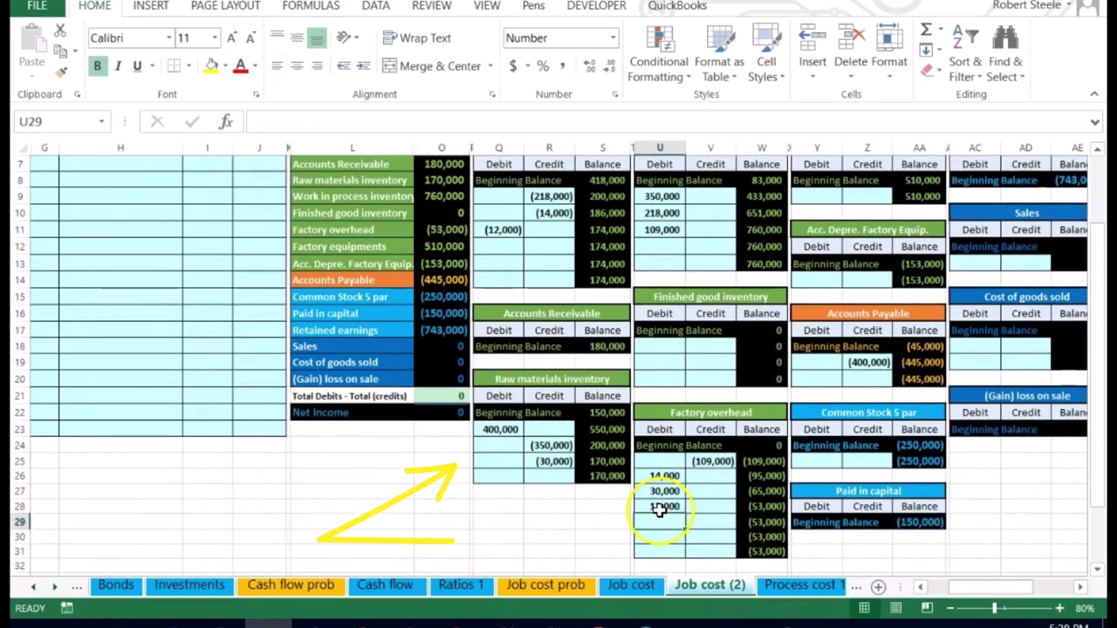
type("=")
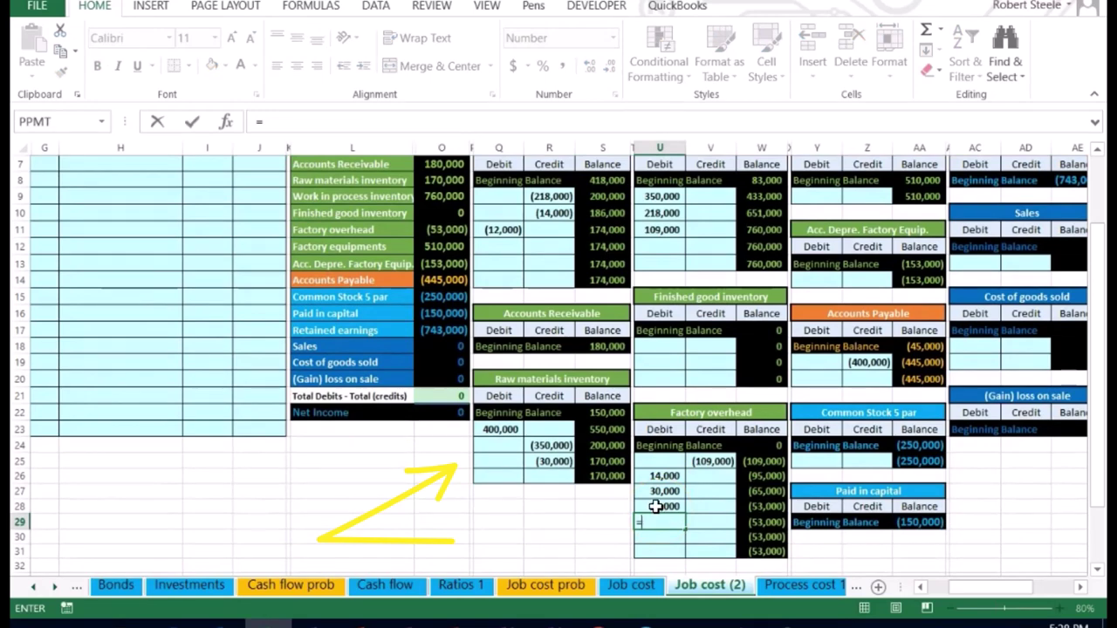
scroll(655, 506, "up", 2)
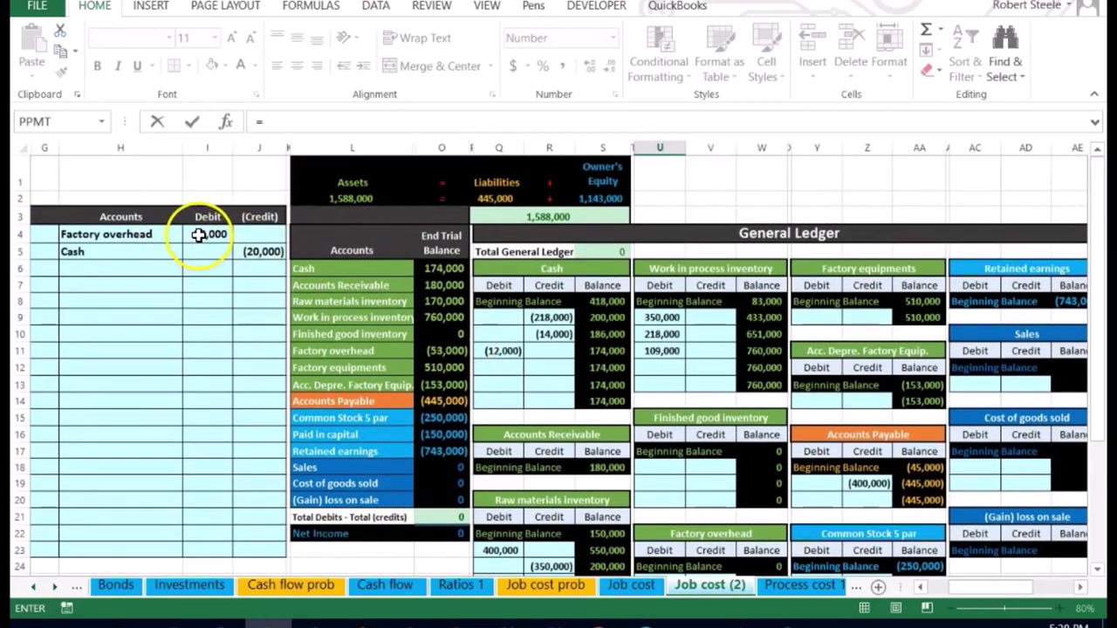
left_click(199, 234)
key("Return")
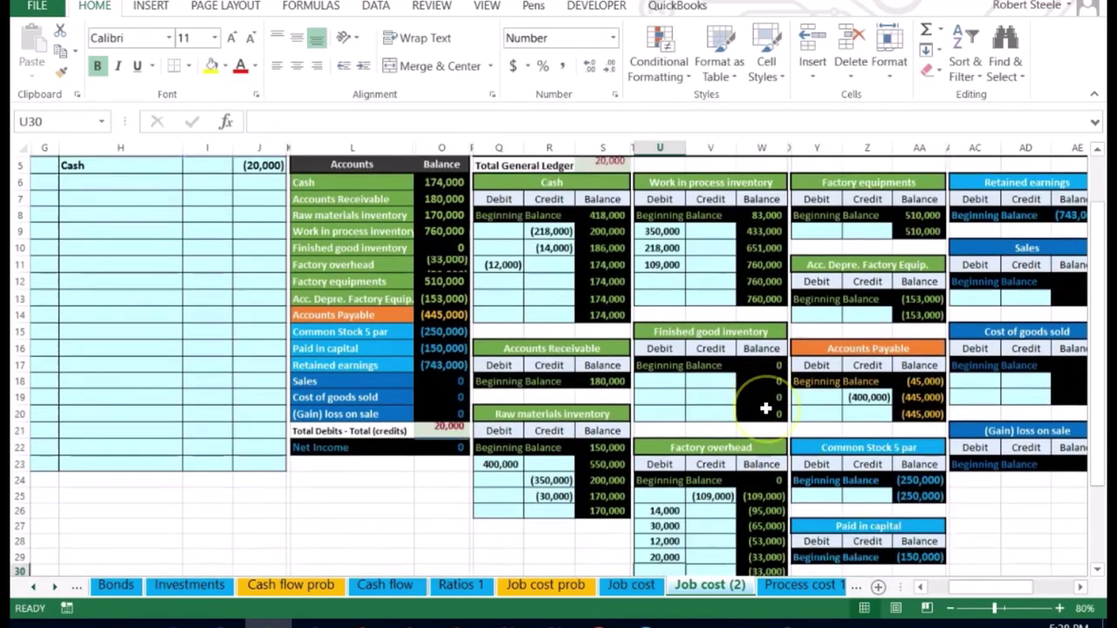
key("Down")
key("Right")
key("Right")
key("Up")
key("Up")
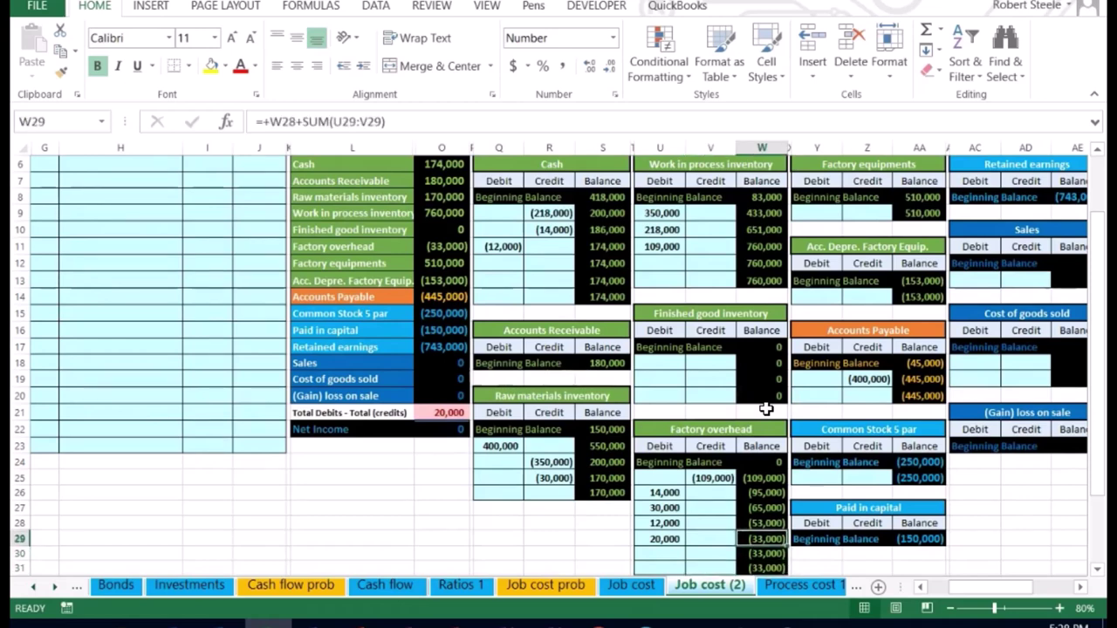
left_click(766, 413)
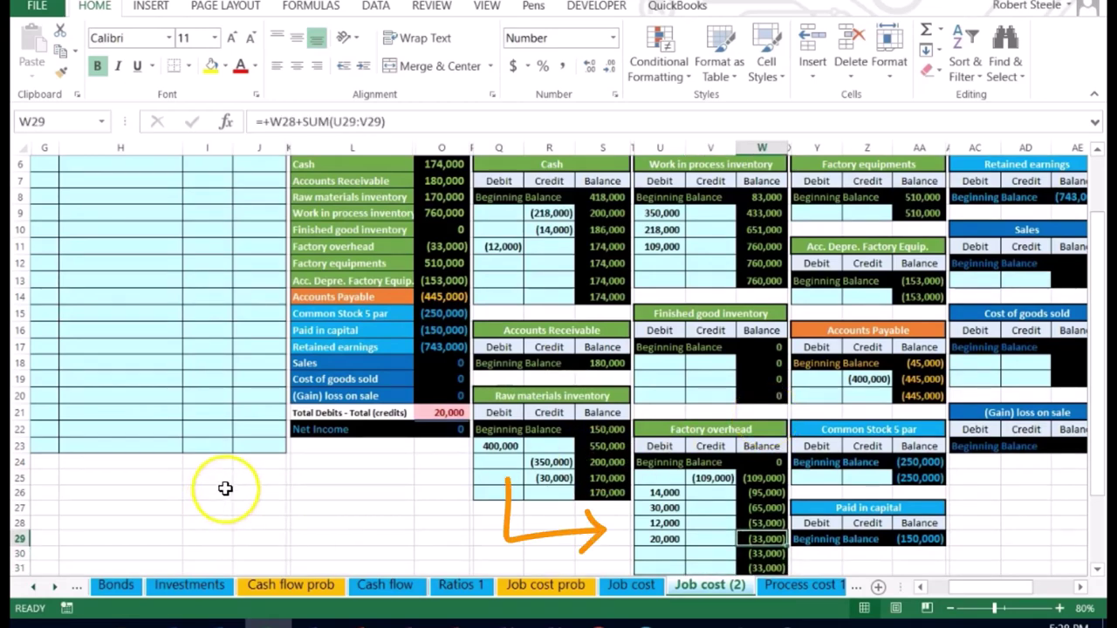
Step: Post the factory rent credit to the Cash ledger by linking cell R12 to journal cell J5
scroll(225, 486, "up", 2)
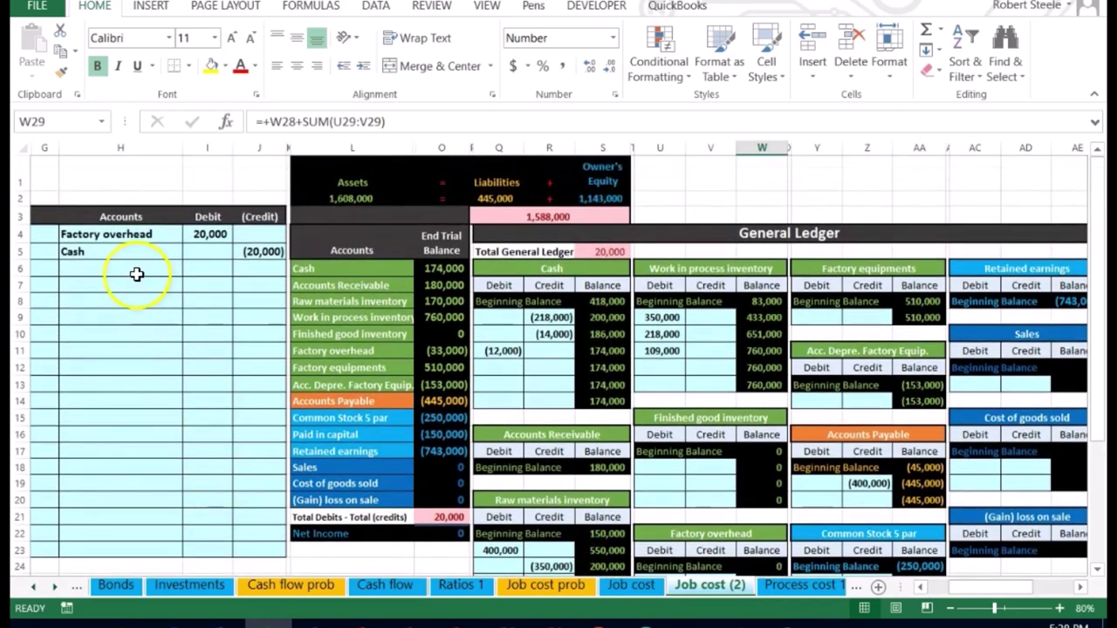
left_click_drag(90, 250, 239, 252)
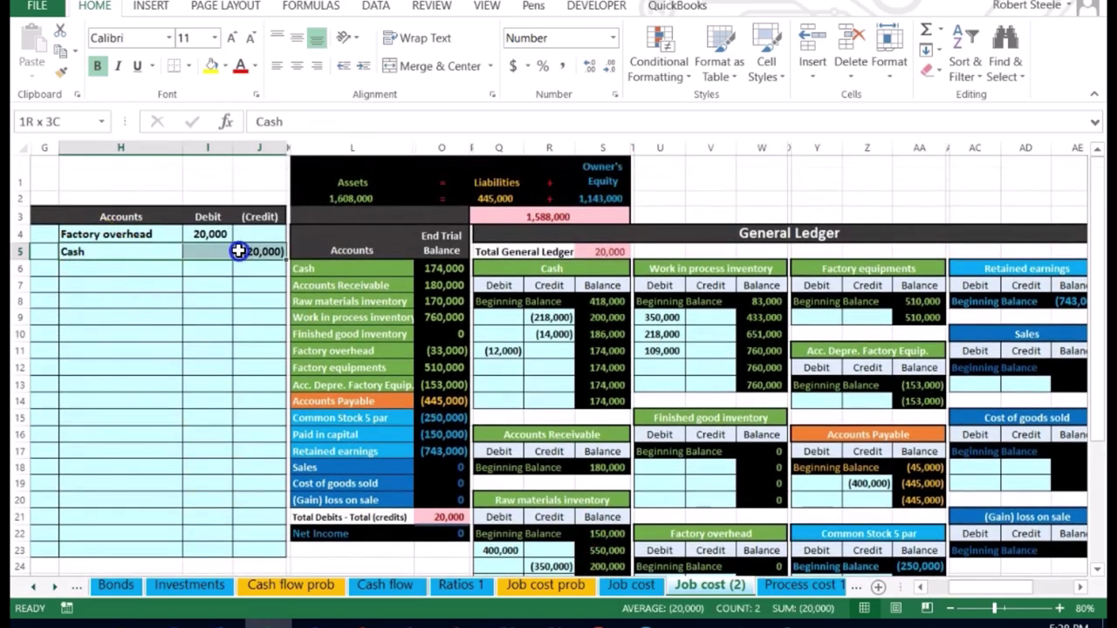
left_click_drag(306, 268, 447, 280)
left_click(513, 270)
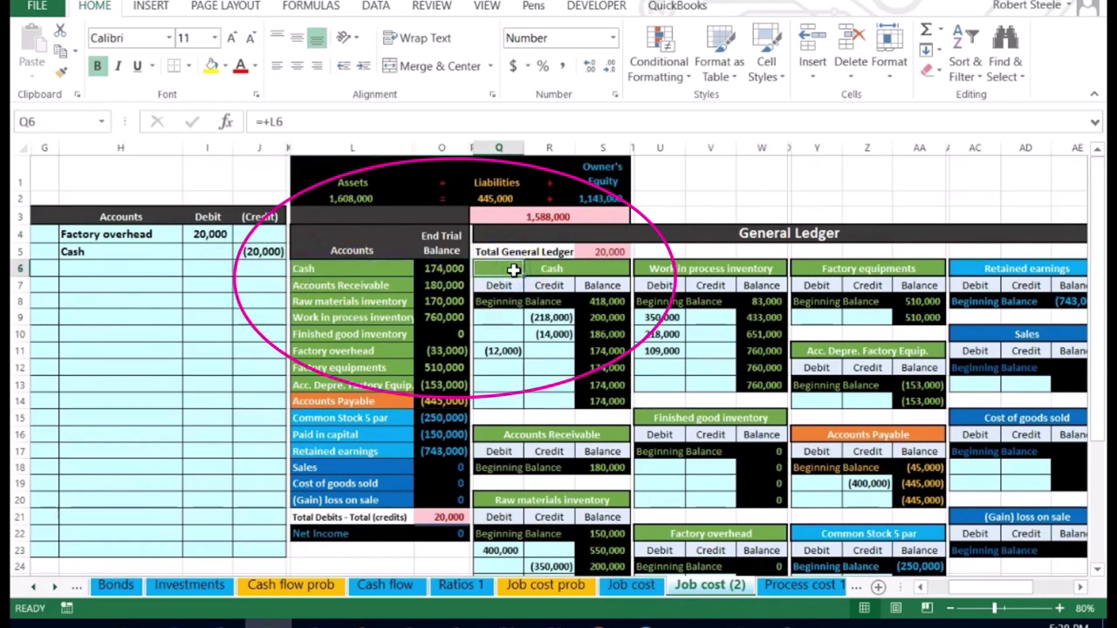
left_click(557, 367)
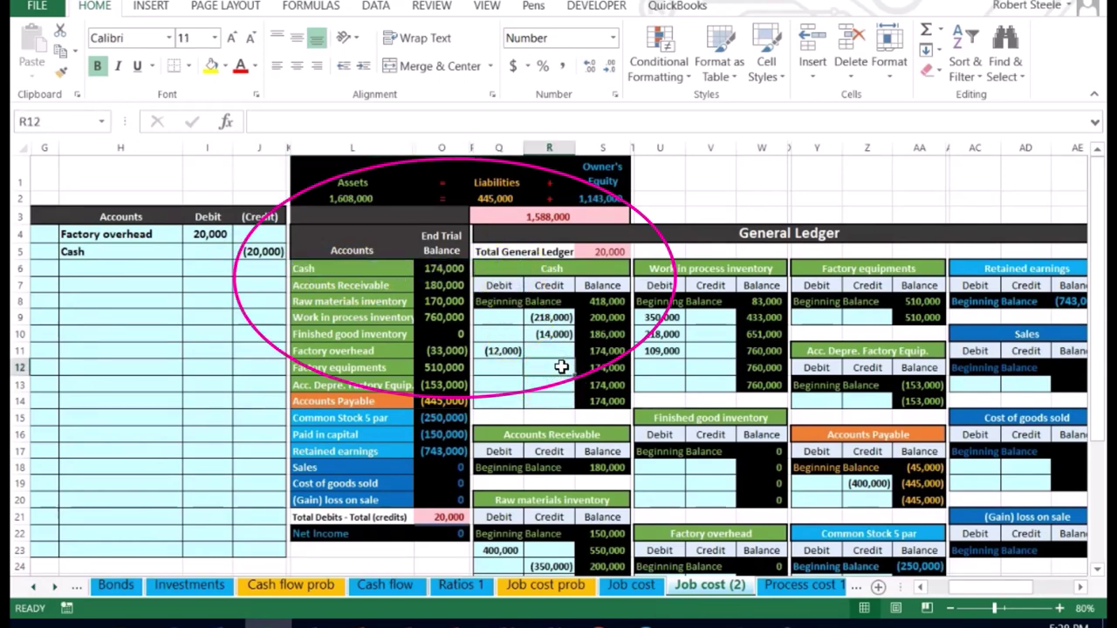
type("=")
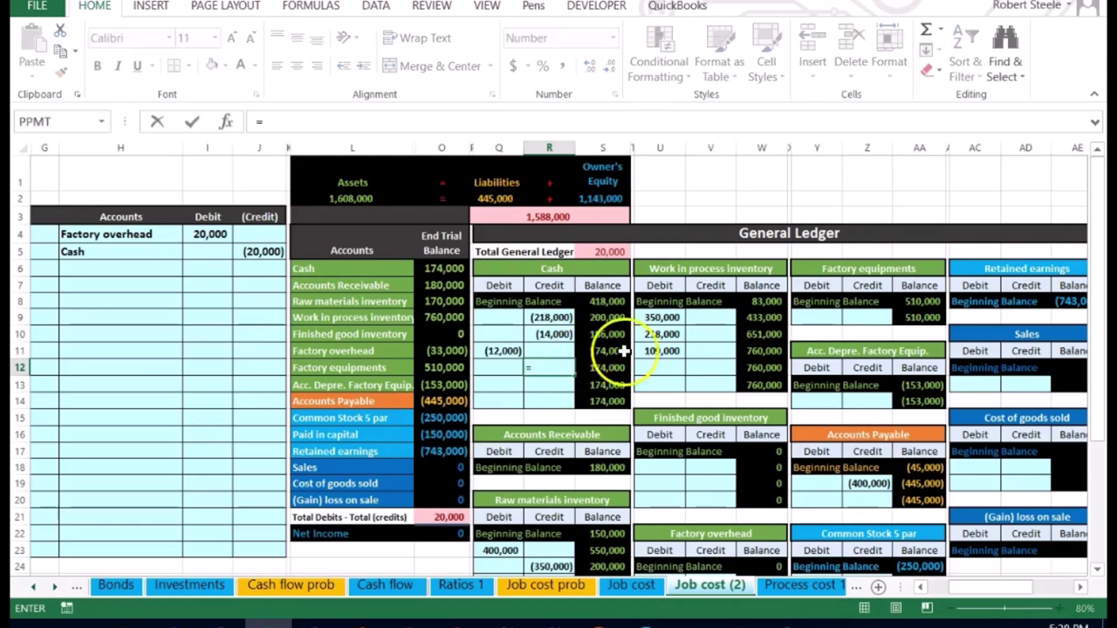
left_click(262, 251)
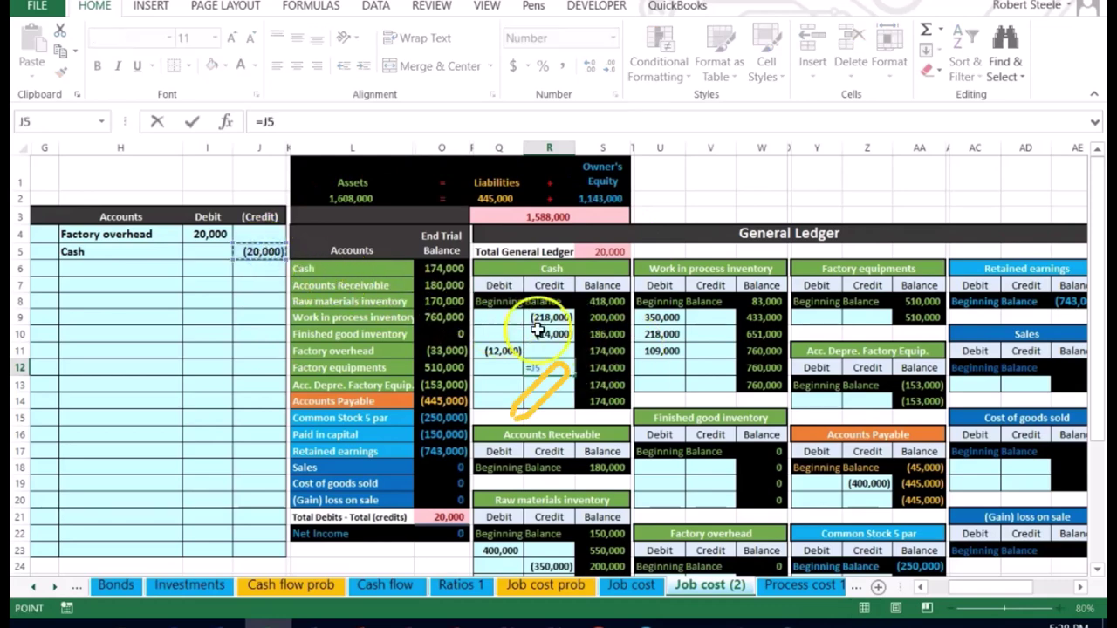
key("Return")
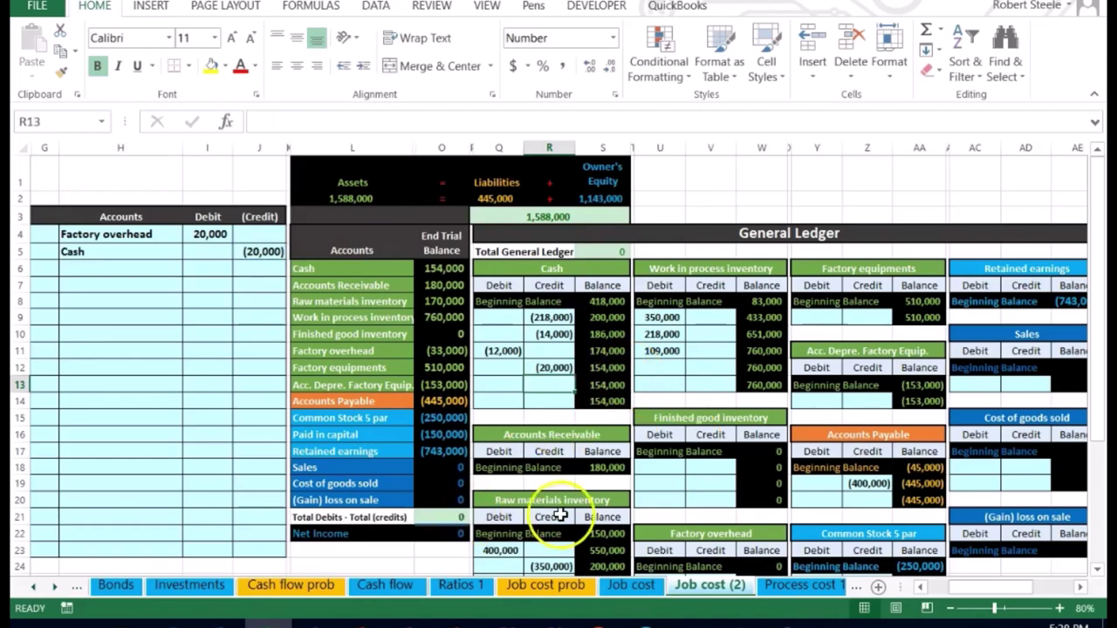
Step: Copy the Factory overhead account name from the trial balance into journal cell H7 as values only
left_click(1059, 609)
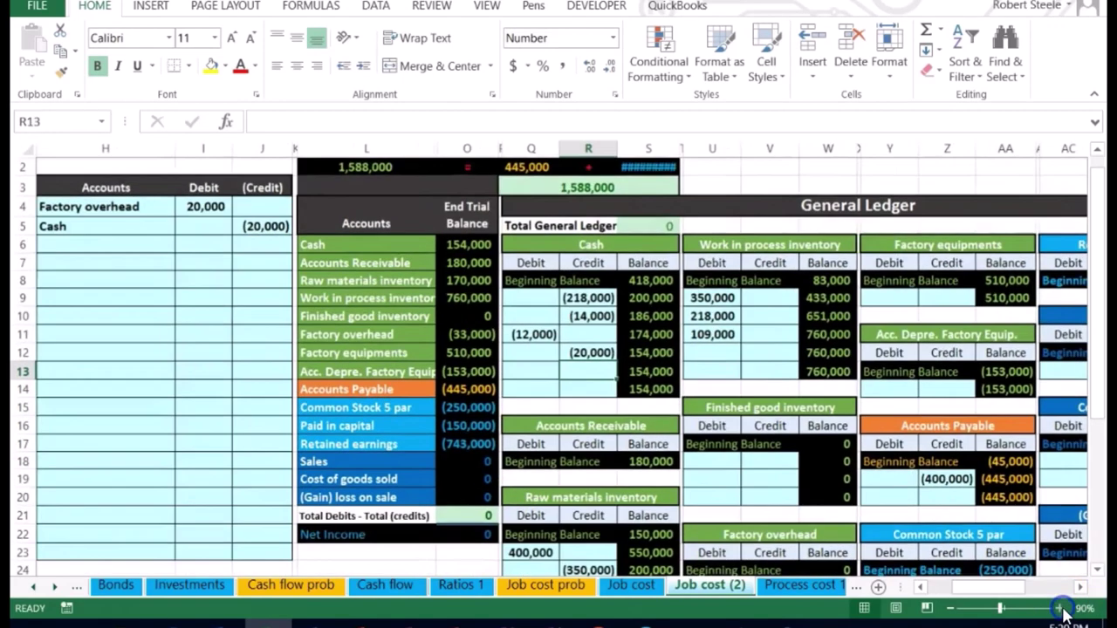
left_click(1059, 609)
left_click_drag(1010, 592, 971, 591)
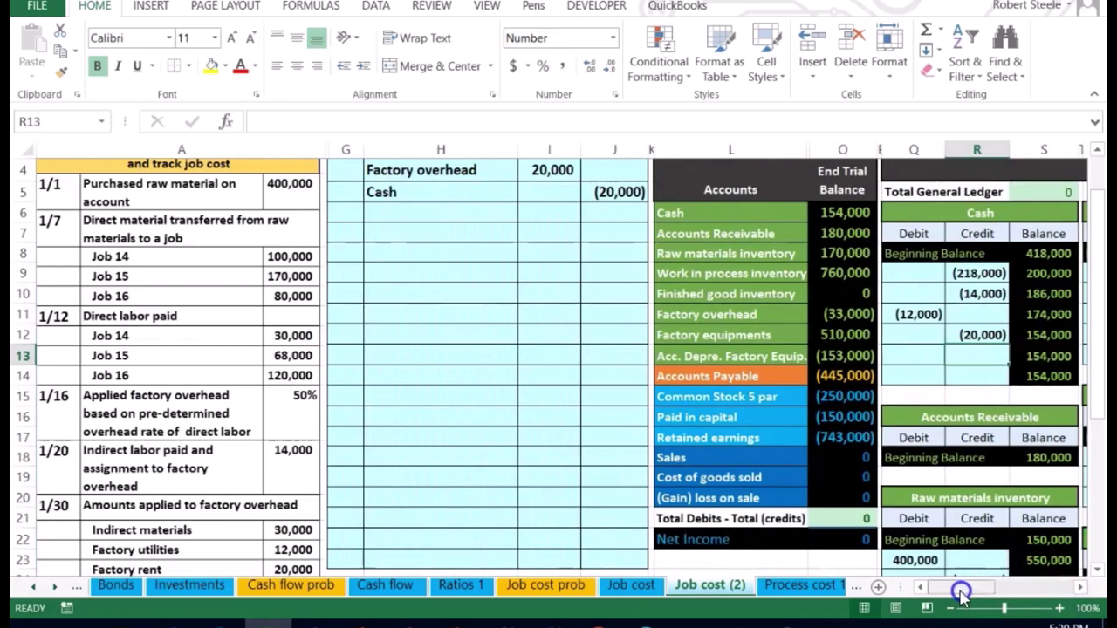
scroll(341, 282, "down", 1)
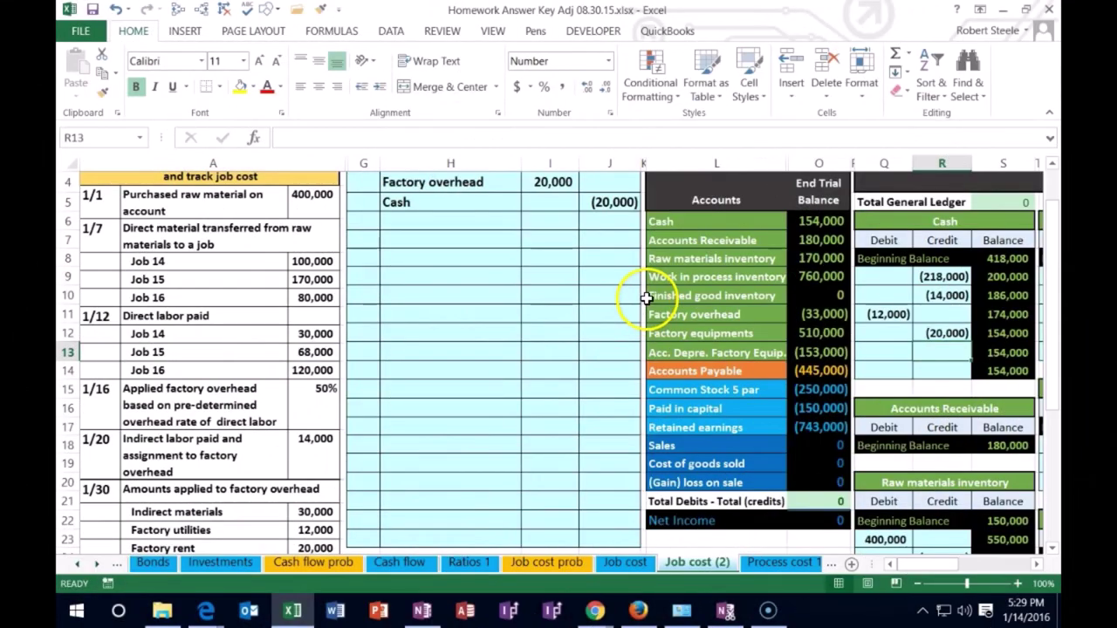
left_click(689, 314)
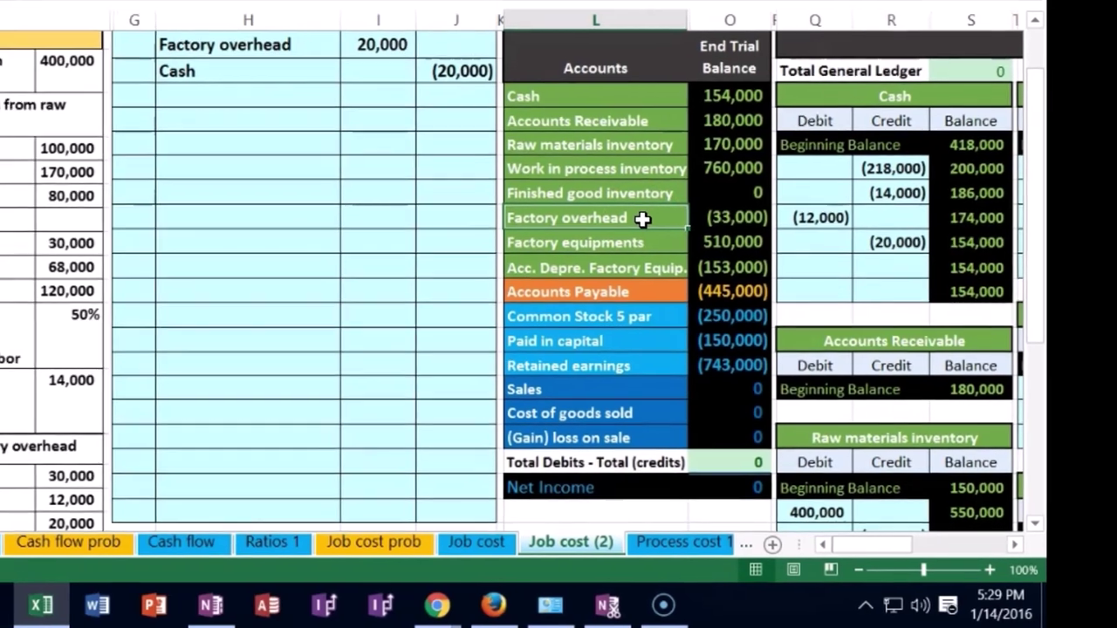
right_click(635, 215)
left_click(677, 164)
left_click(452, 146)
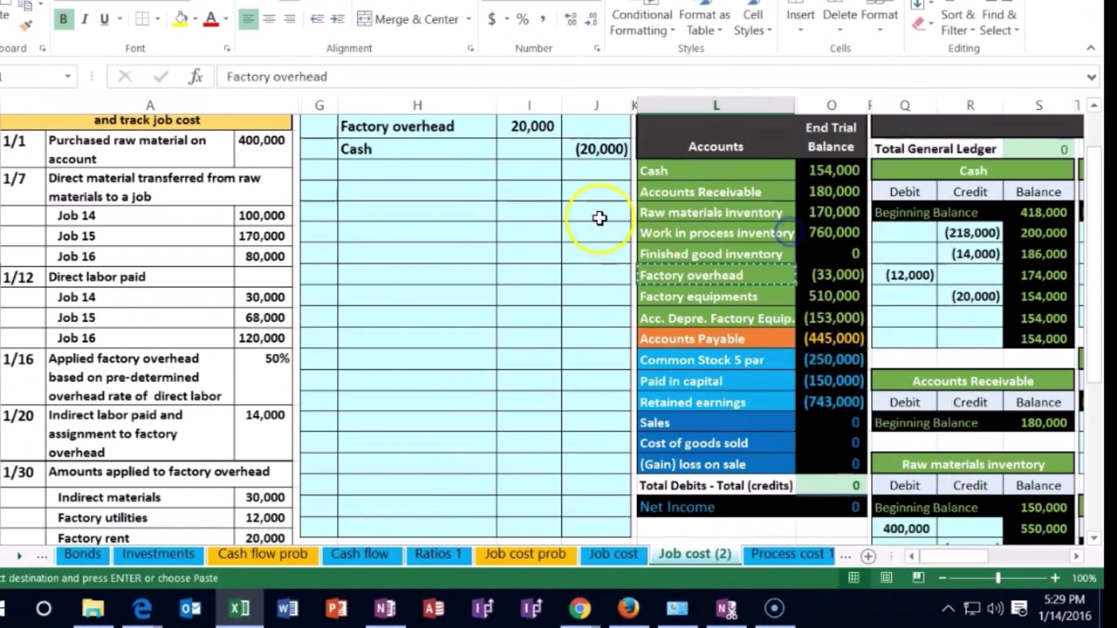
right_click(419, 191)
left_click(486, 274)
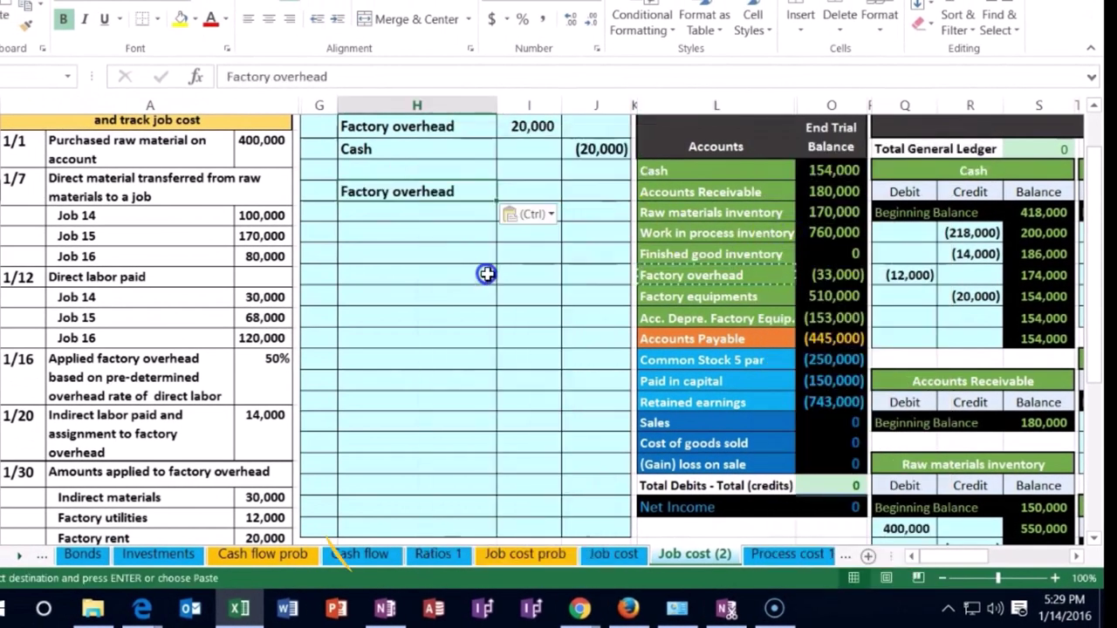
Step: Copy the Acc. Depre. Factory Equip. account name into journal cell H8 as values only, and check the sum of balances O12:O13
left_click(716, 318)
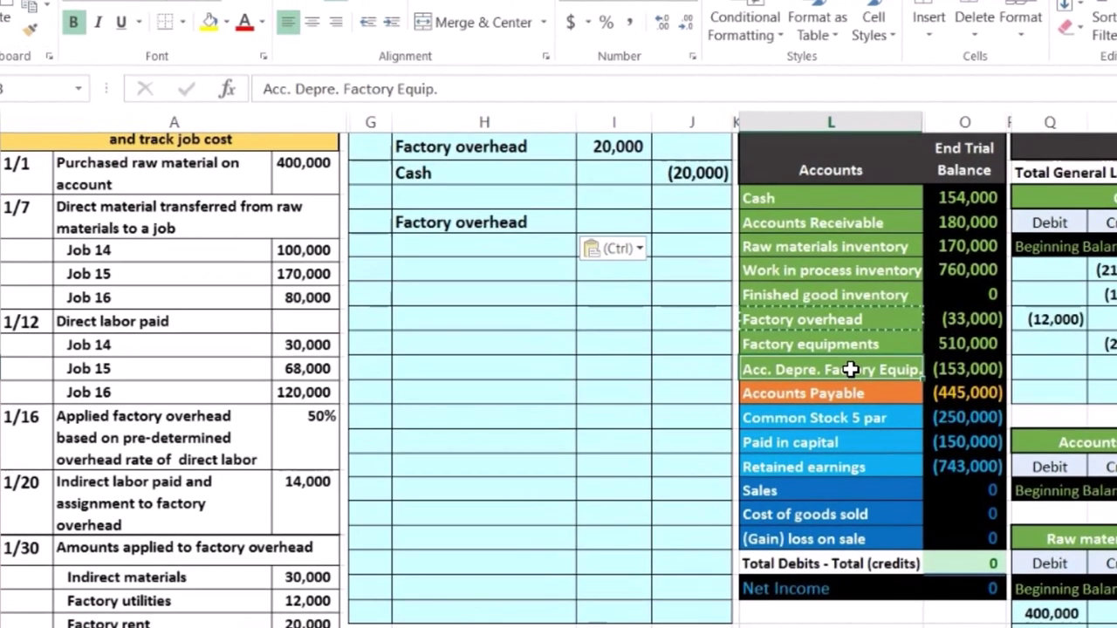
right_click(851, 369)
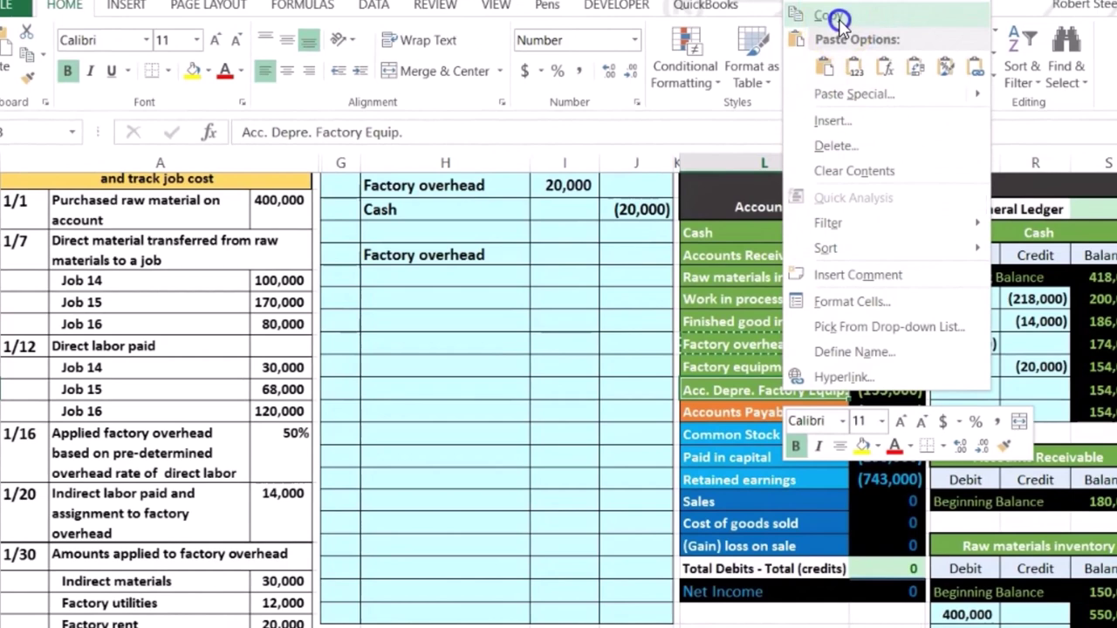
left_click(907, 5)
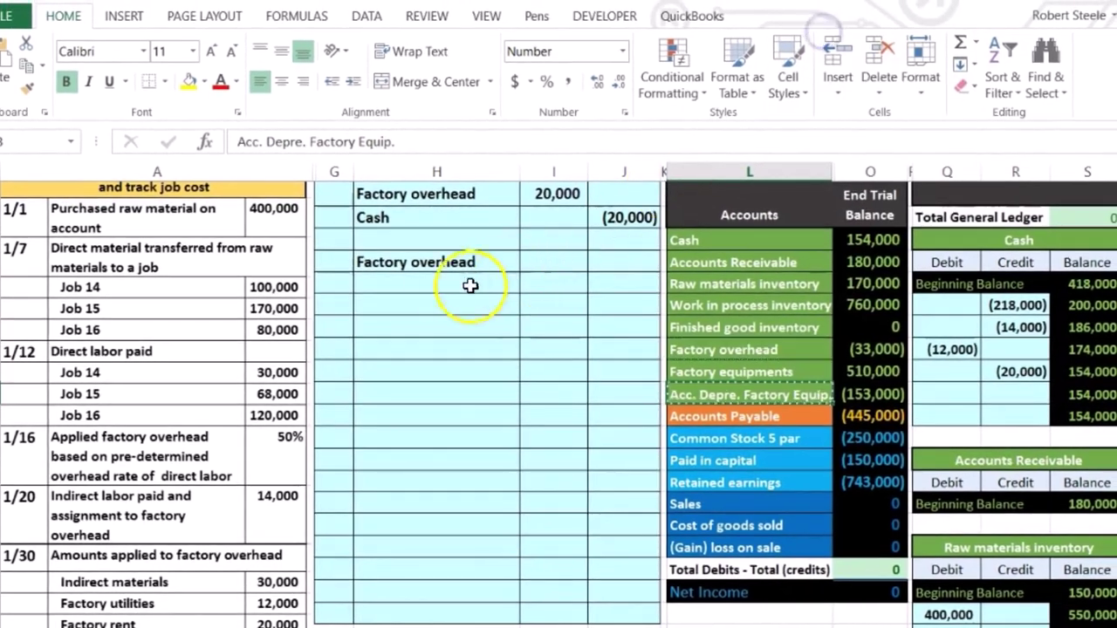
right_click(470, 285)
left_click(488, 289)
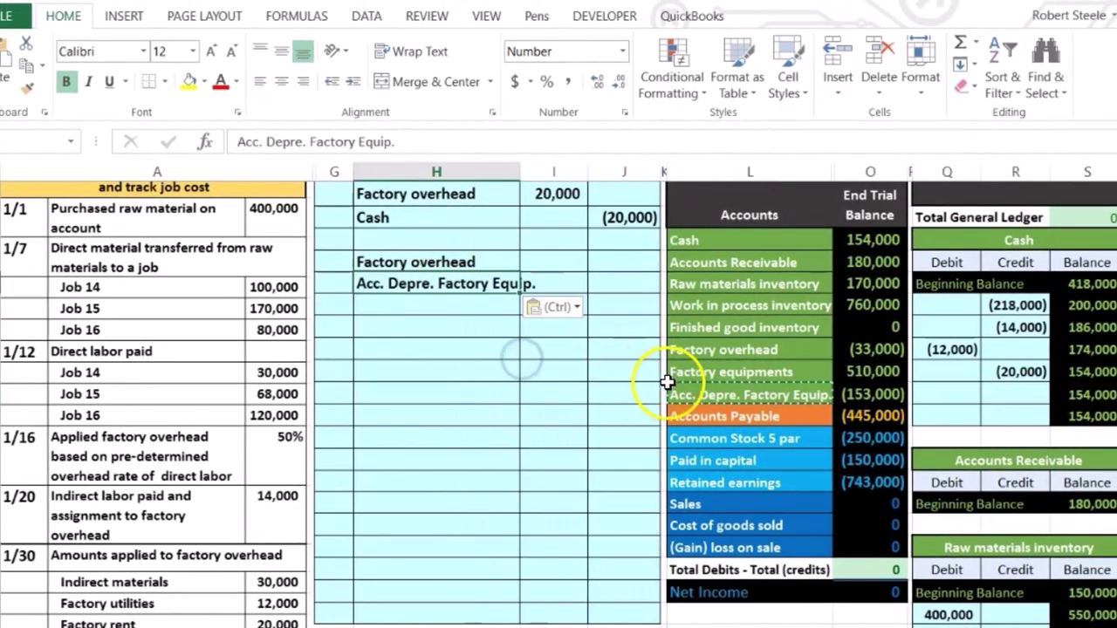
left_click_drag(698, 373, 827, 395)
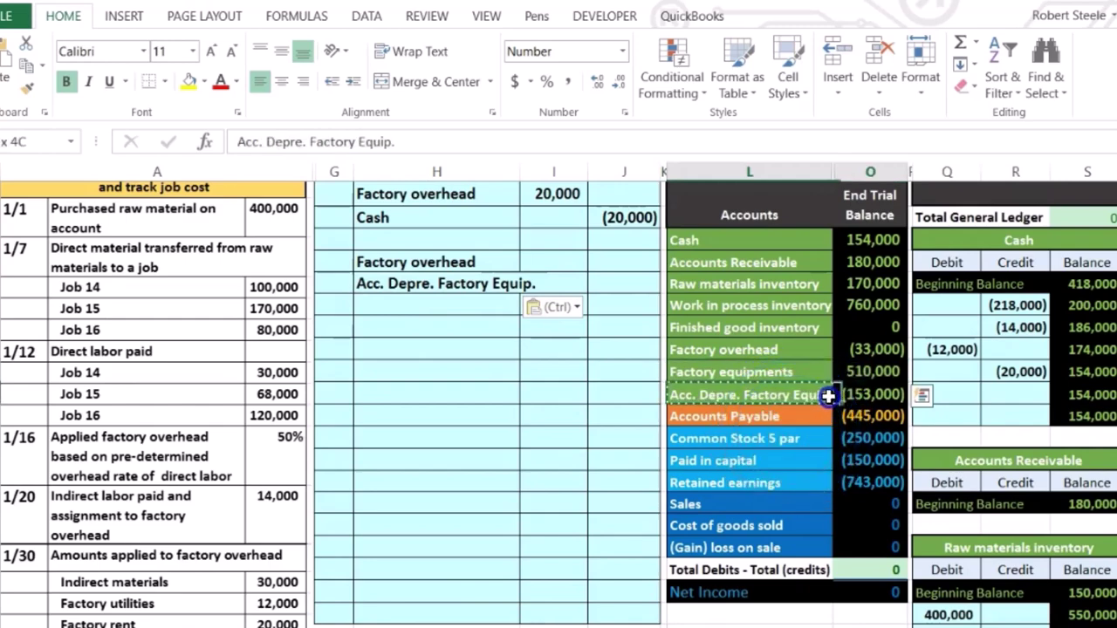
left_click(858, 370)
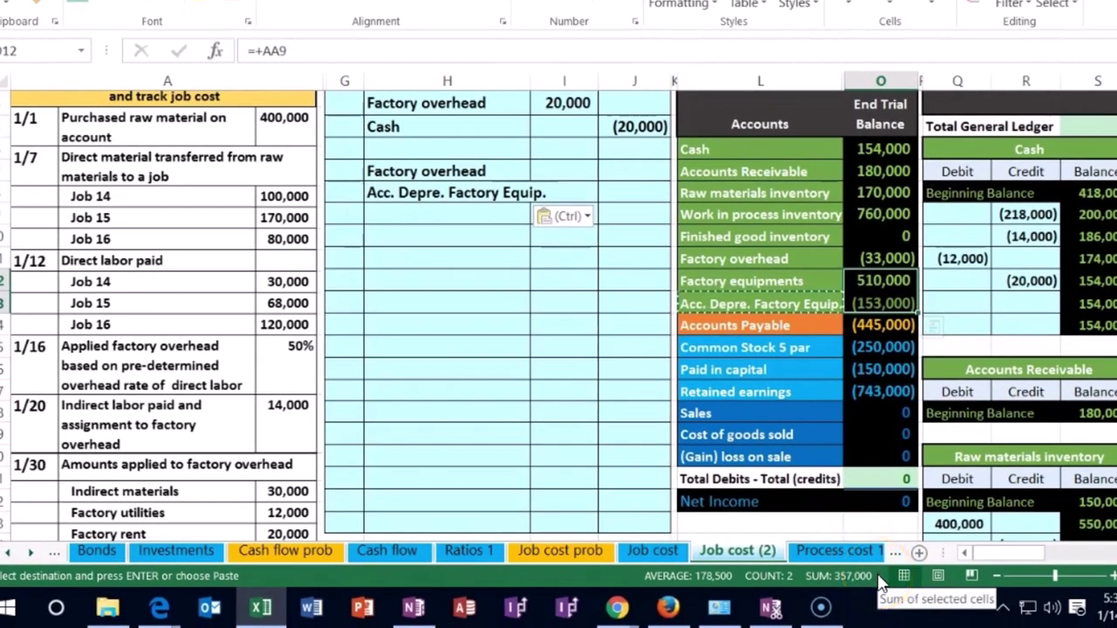
Step: Enter the factory equipment depreciation debit to Factory overhead as 30000 in journal cell I7
scroll(631, 428, "down", 1)
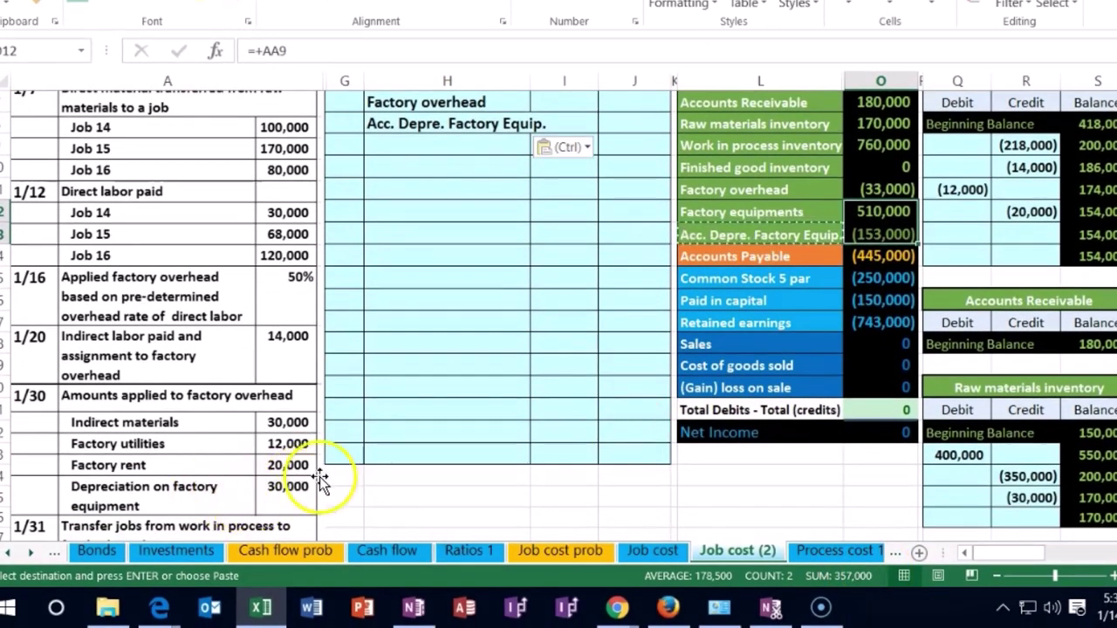
scroll(375, 456, "up", 1)
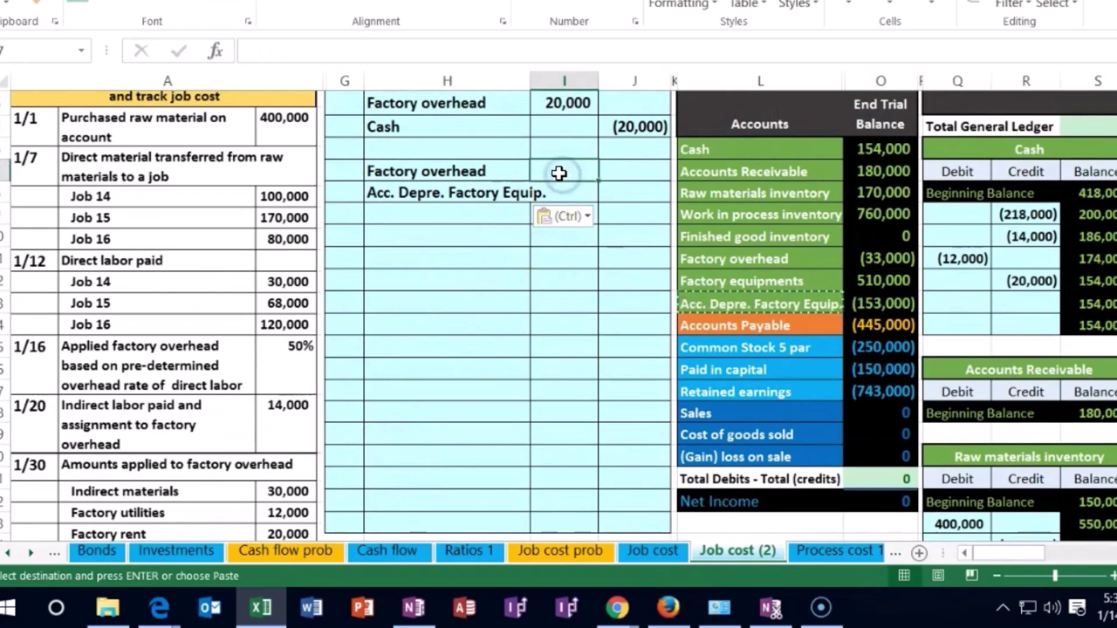
type("30000")
key("Return")
key("Right")
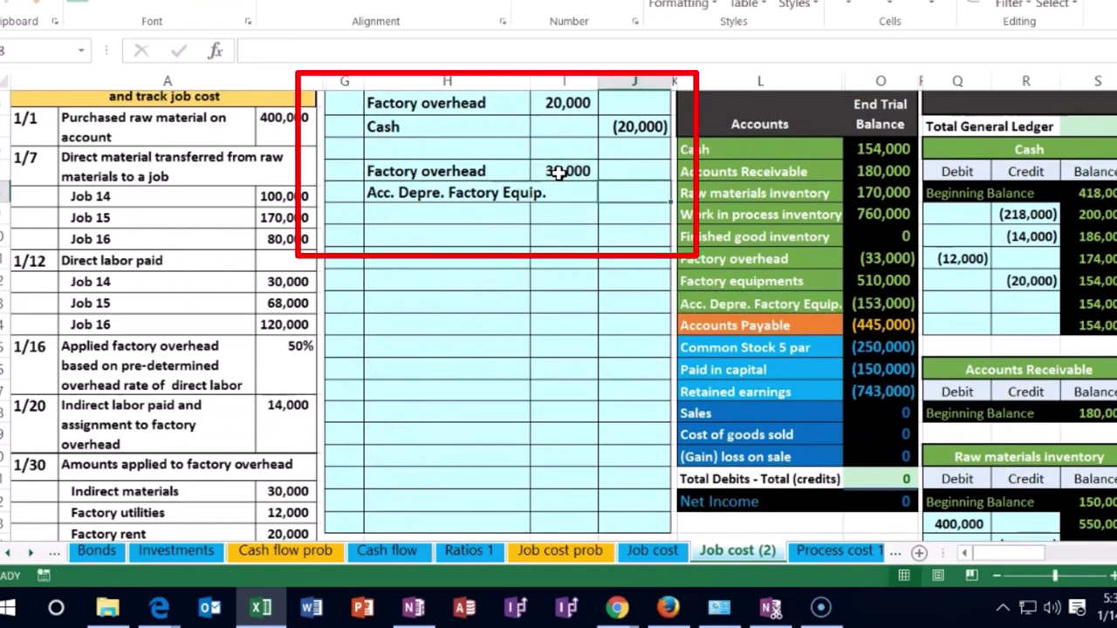
Step: Set the accumulated depreciation credit in J8 to the negative of debit cell I7, giving -30,000
type("-I8")
left_click(559, 173)
key("Return")
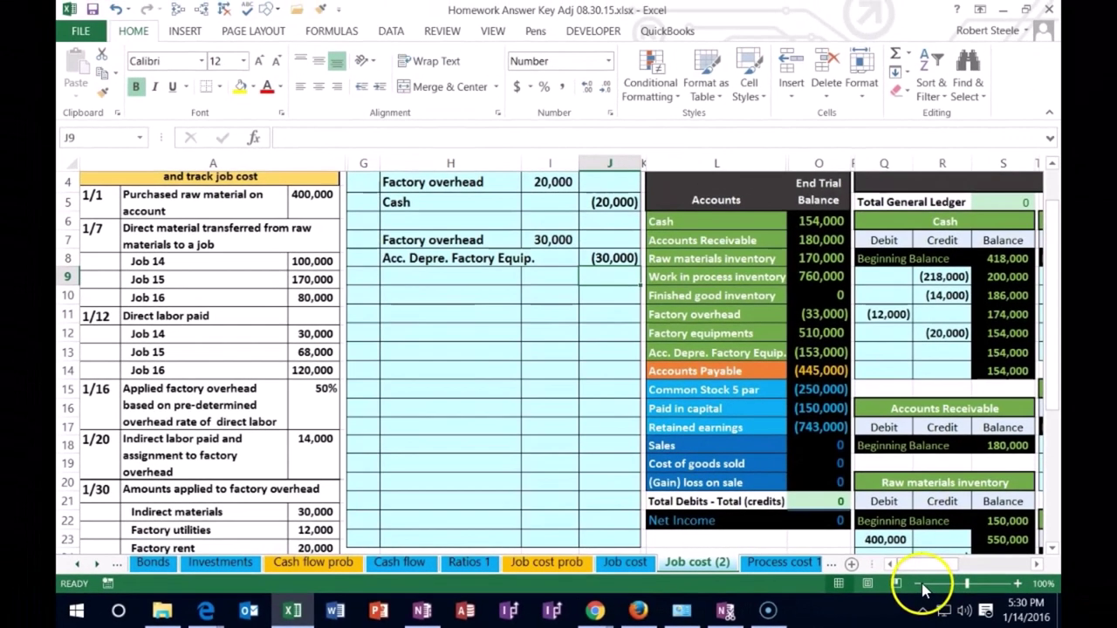
Step: Post the depreciation debit to the Factory overhead ledger in U30 by linking it to journal cell I7, and check the account's running balances
left_click(997, 575)
left_click(922, 584)
scroll(1010, 561, "right", 4)
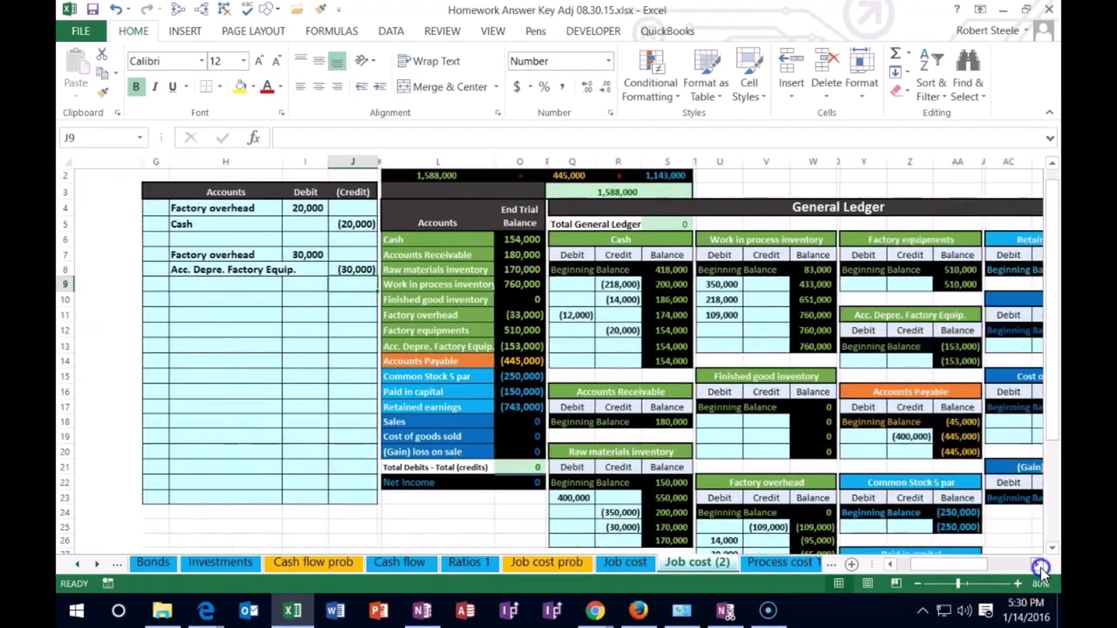
left_click_drag(181, 252, 222, 258)
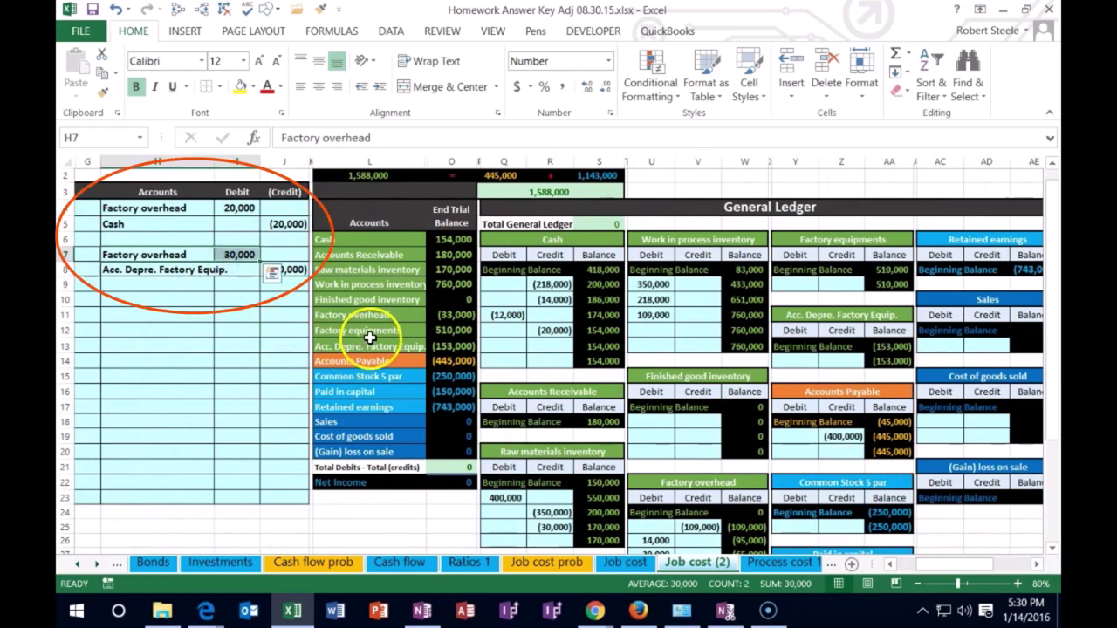
mouse_move(473, 237)
left_mouse_down()
mouse_move(366, 390)
mouse_move(419, 237)
left_mouse_up()
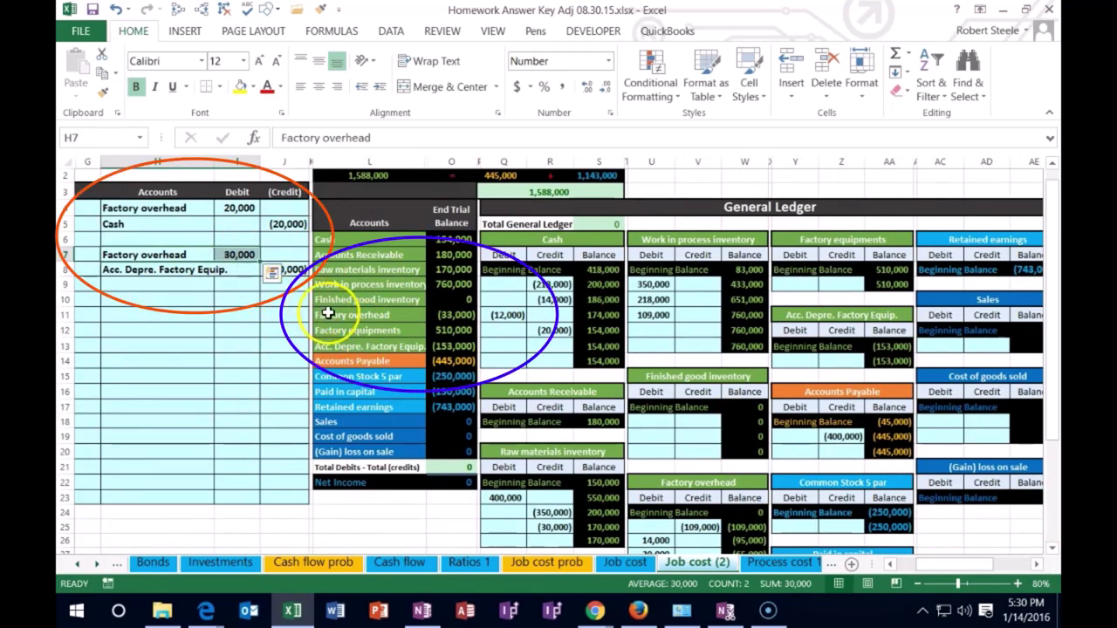
left_click_drag(410, 315, 453, 317)
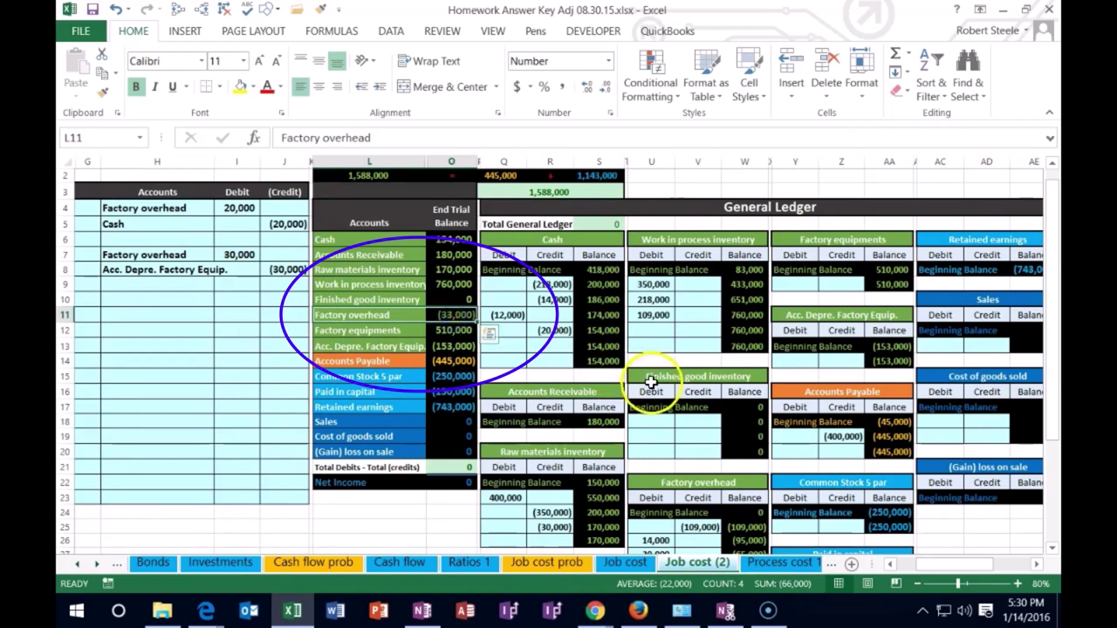
scroll(652, 384, "down", 1)
scroll(679, 521, "down", 1)
left_click(663, 503)
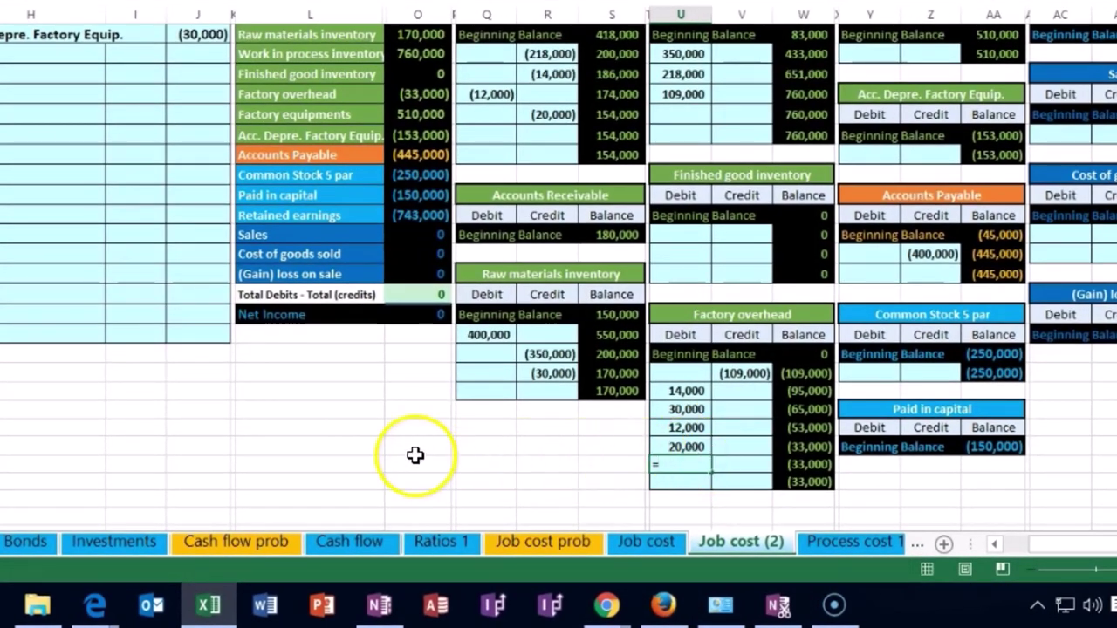
scroll(353, 427, "up", 1)
left_click(161, 66)
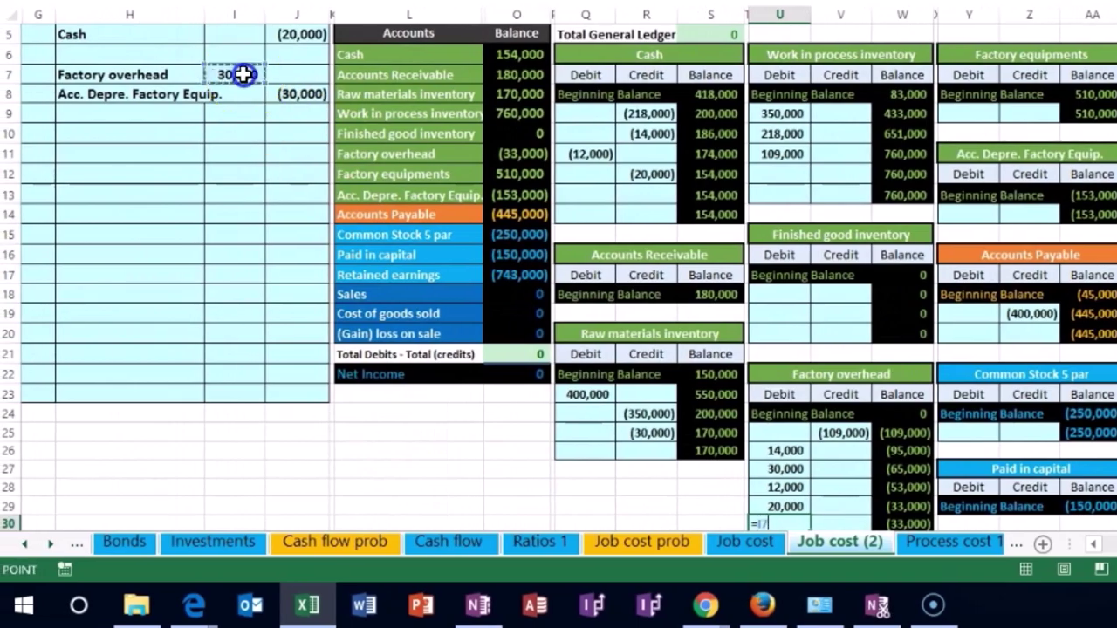
key("Return")
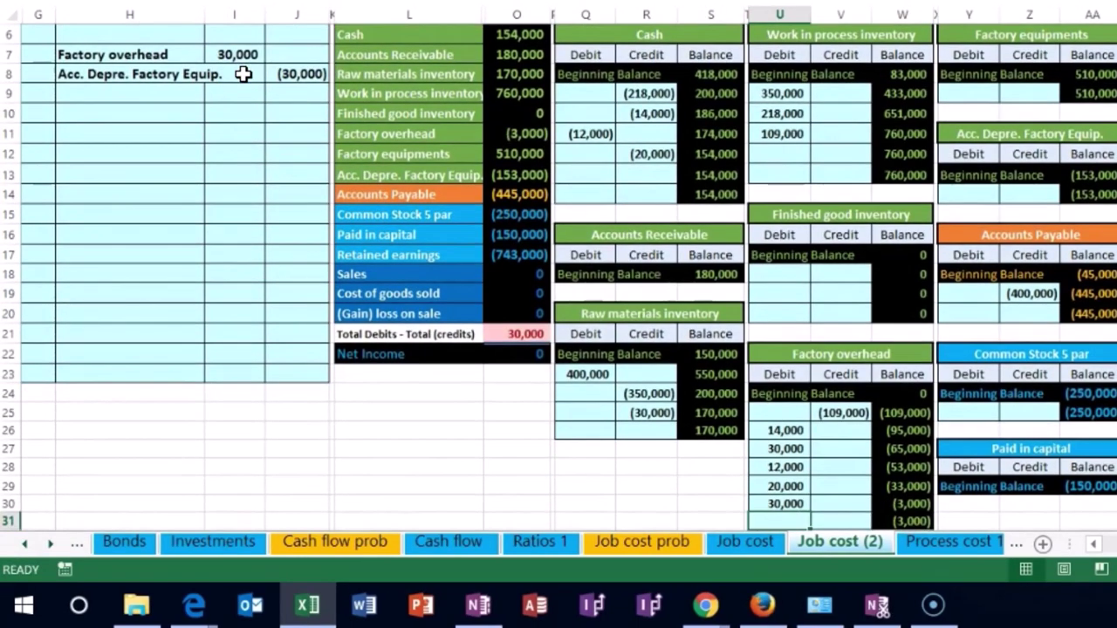
left_click(902, 504)
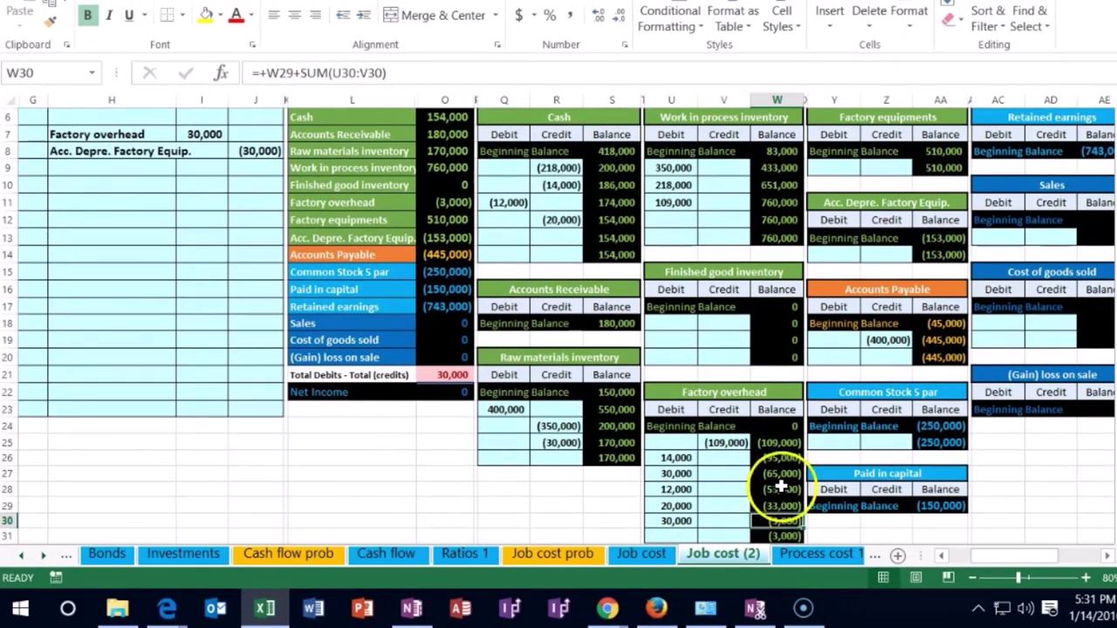
left_click(776, 442)
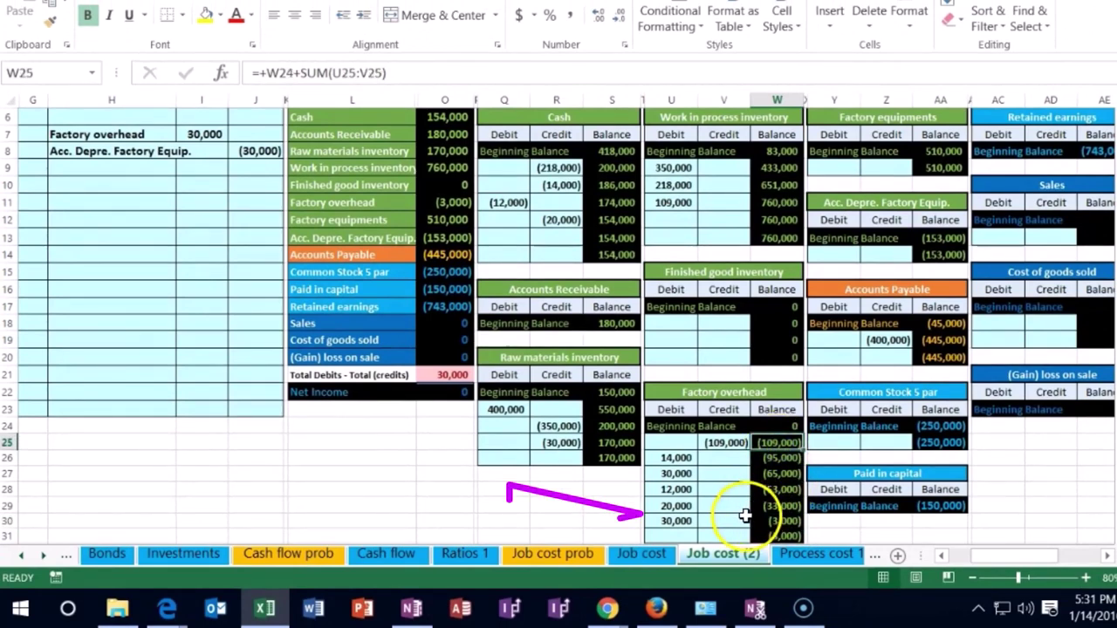
scroll(744, 514, "down", 1)
left_click(775, 485)
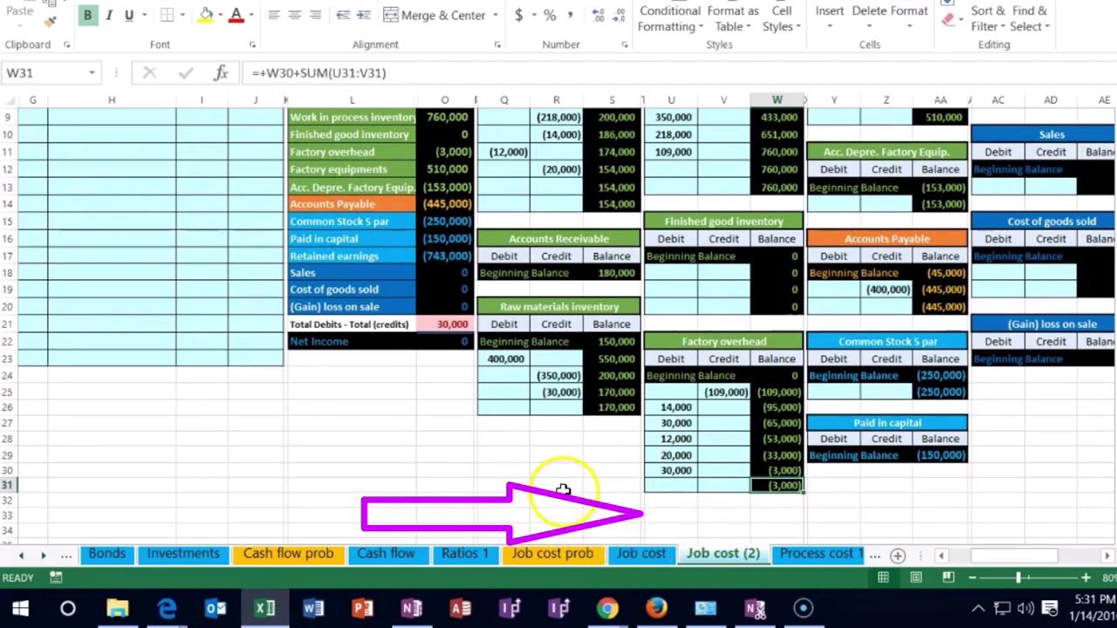
Step: Post the Acc. Depre. Factory Equip. credit in ledger cell Z14 as =J8, and check the sum of trial balance cells O12:O13
scroll(563, 490, "up", 3)
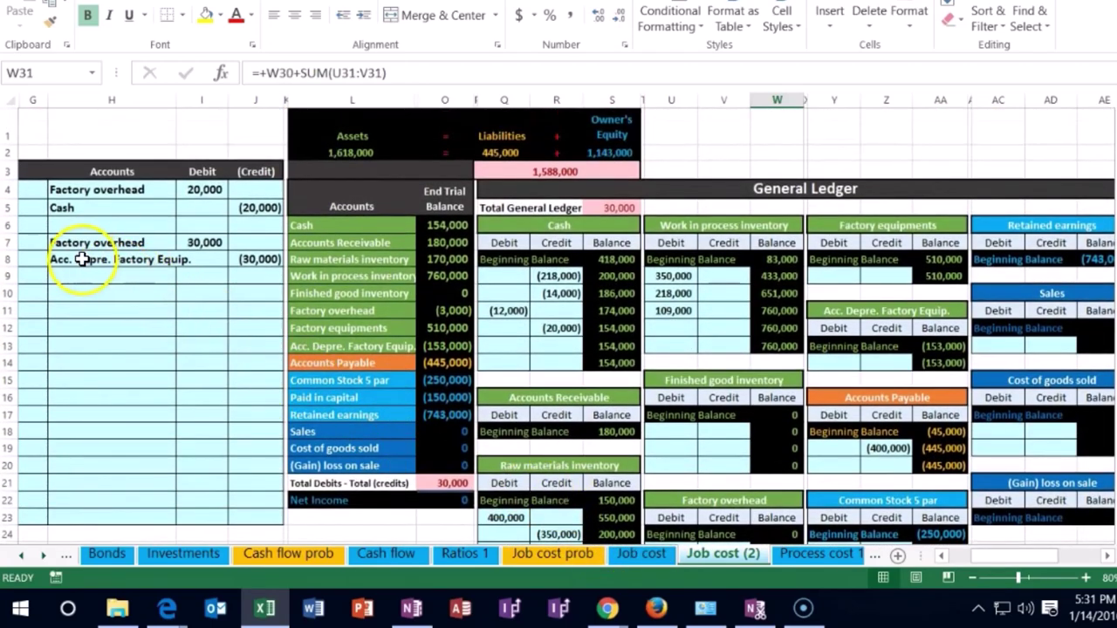
left_click_drag(81, 259, 240, 256)
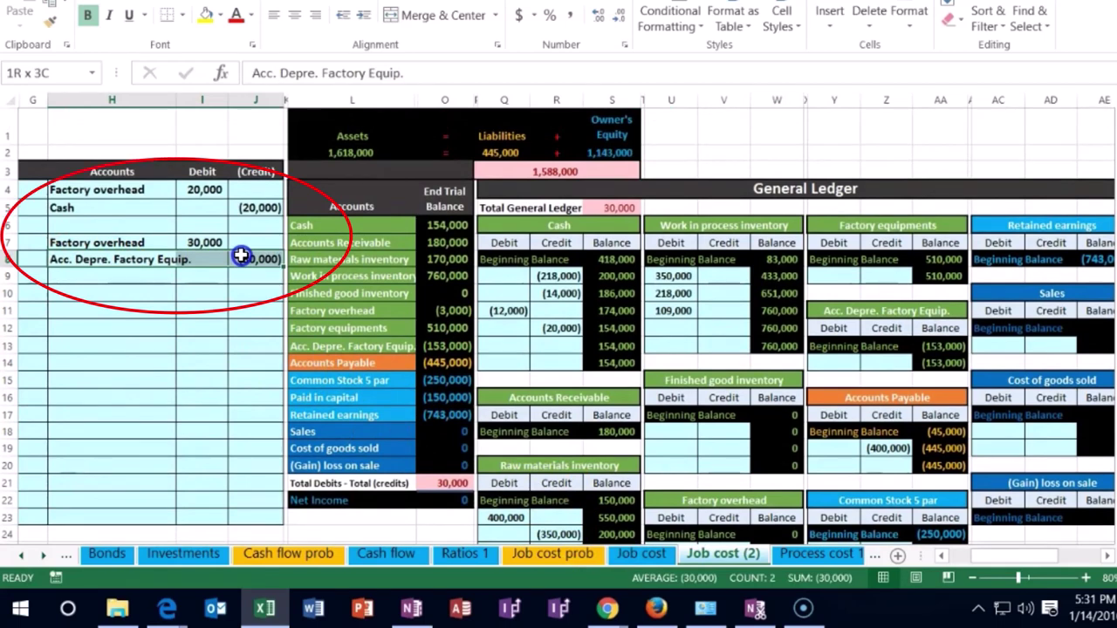
left_click_drag(331, 346, 433, 345)
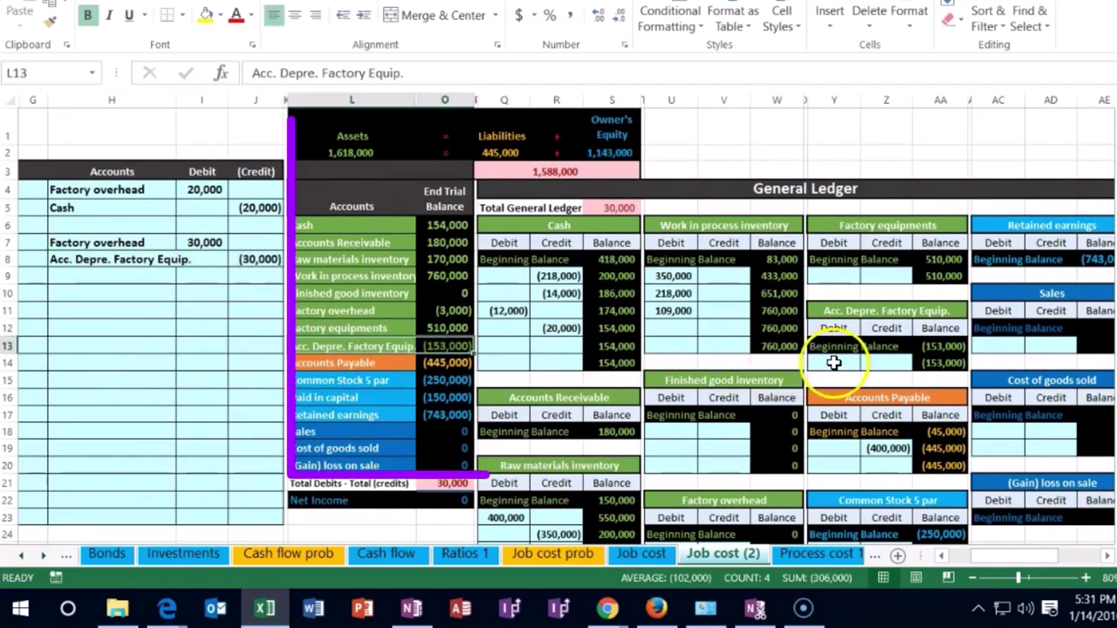
left_click(883, 362)
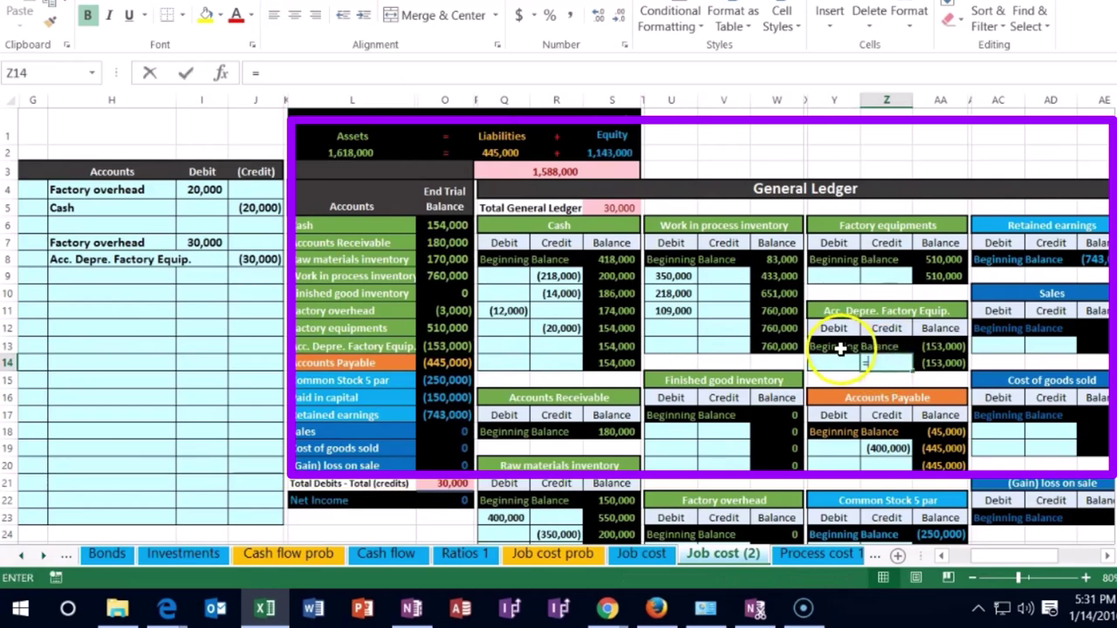
type("=")
left_click(266, 260)
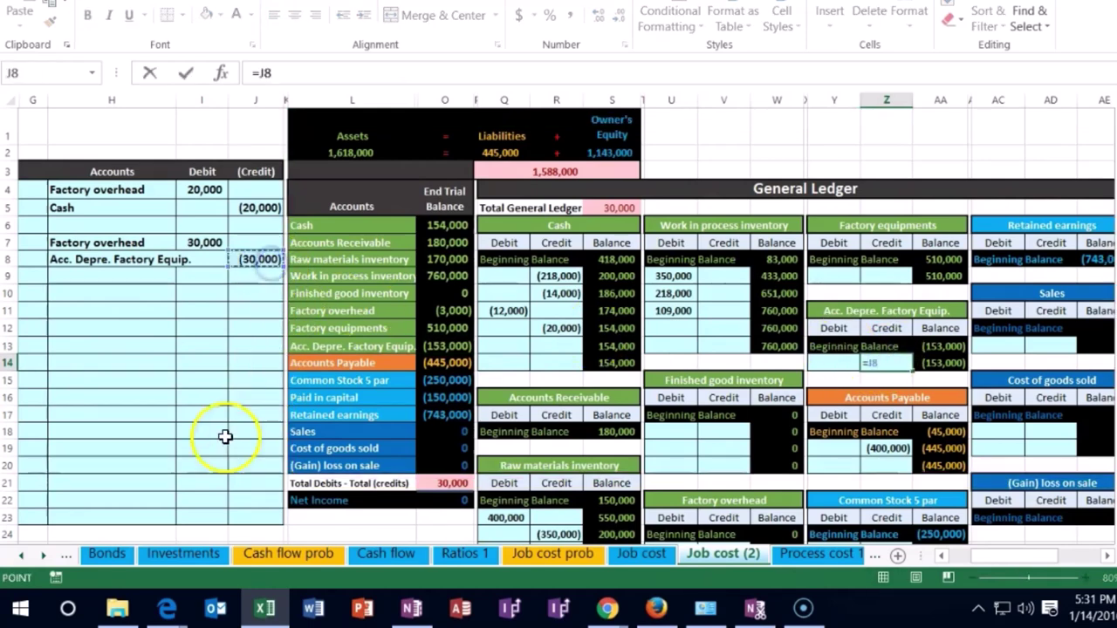
key("Return")
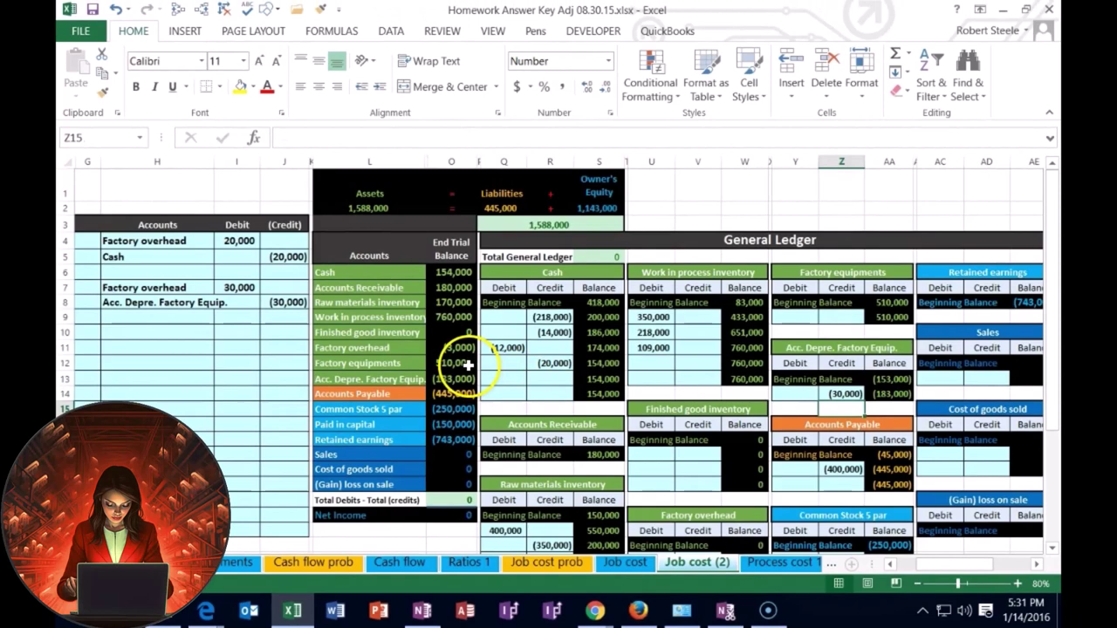
left_click(465, 355)
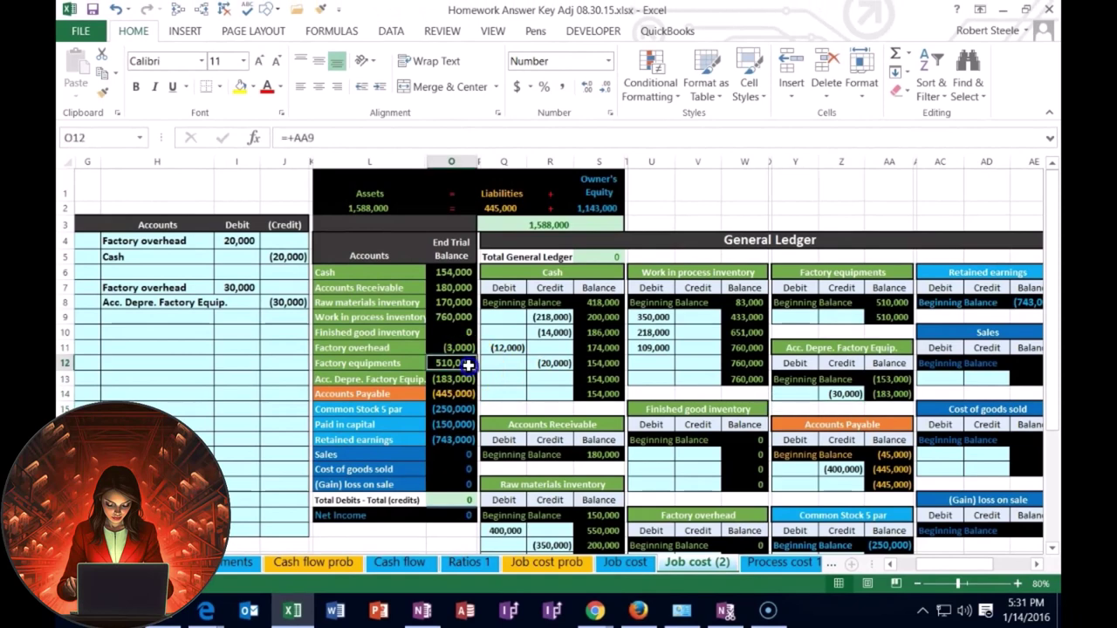
left_click(461, 379)
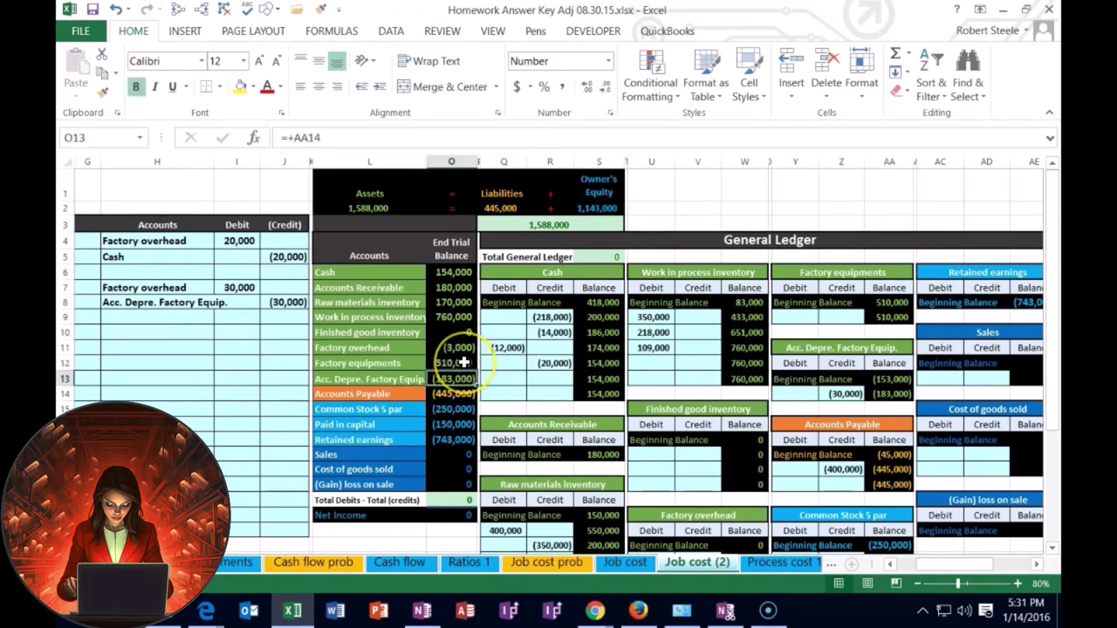
left_click_drag(463, 362, 460, 375)
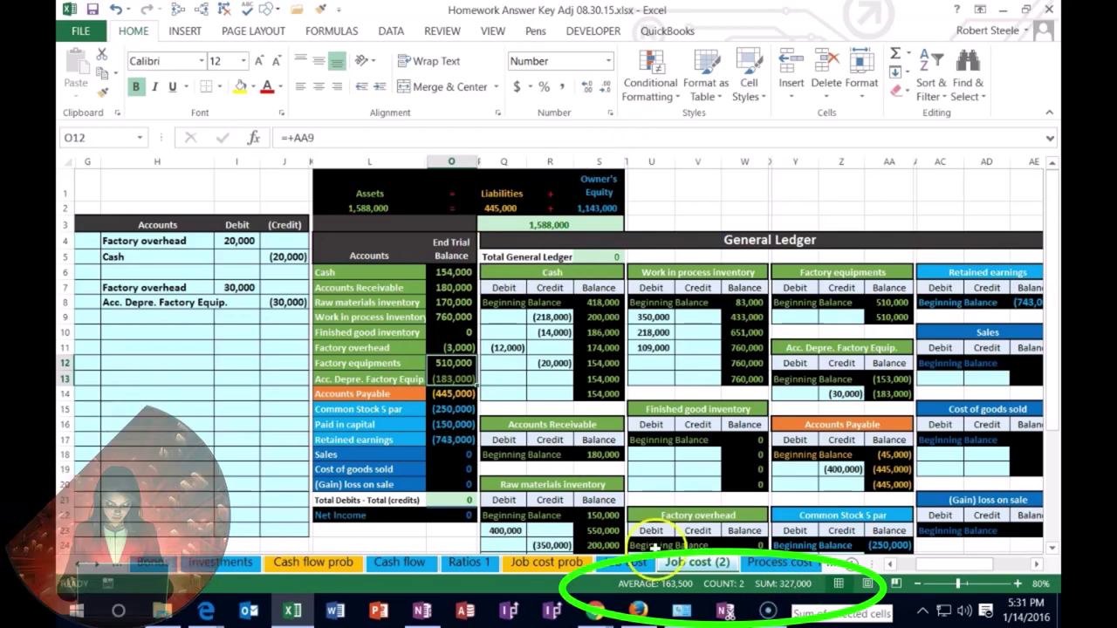
Step: Examine the 1/31 transfer of jobs from work in process to finished goods, along with the related inventory accounts in the trial balance
left_click(147, 343)
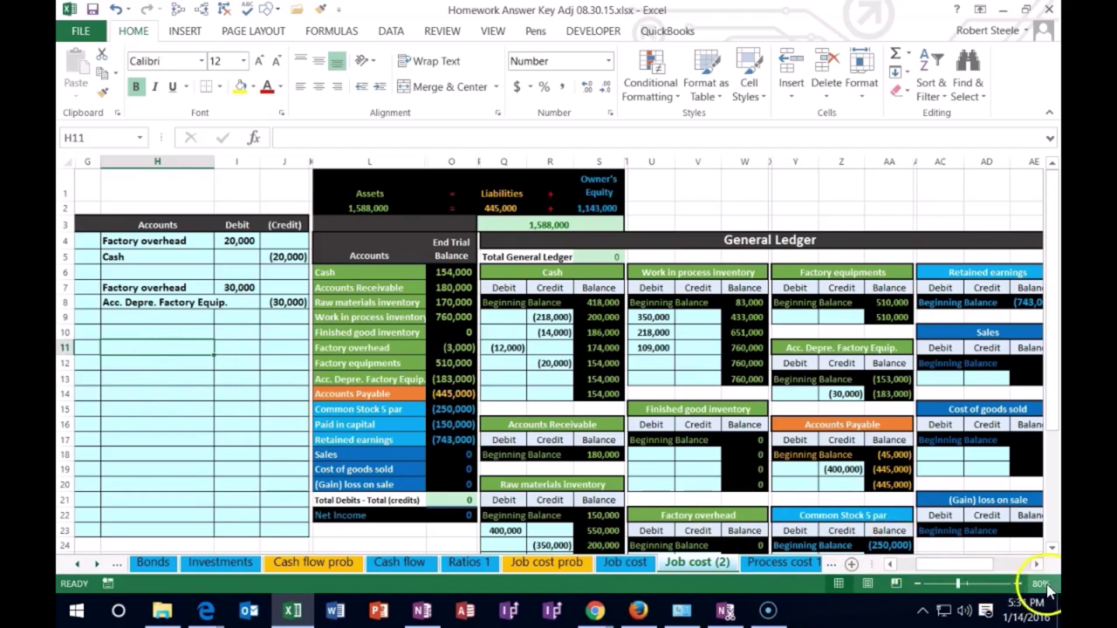
left_click(1017, 583)
left_click(1018, 583)
left_click_drag(977, 559, 912, 565)
left_click(515, 407)
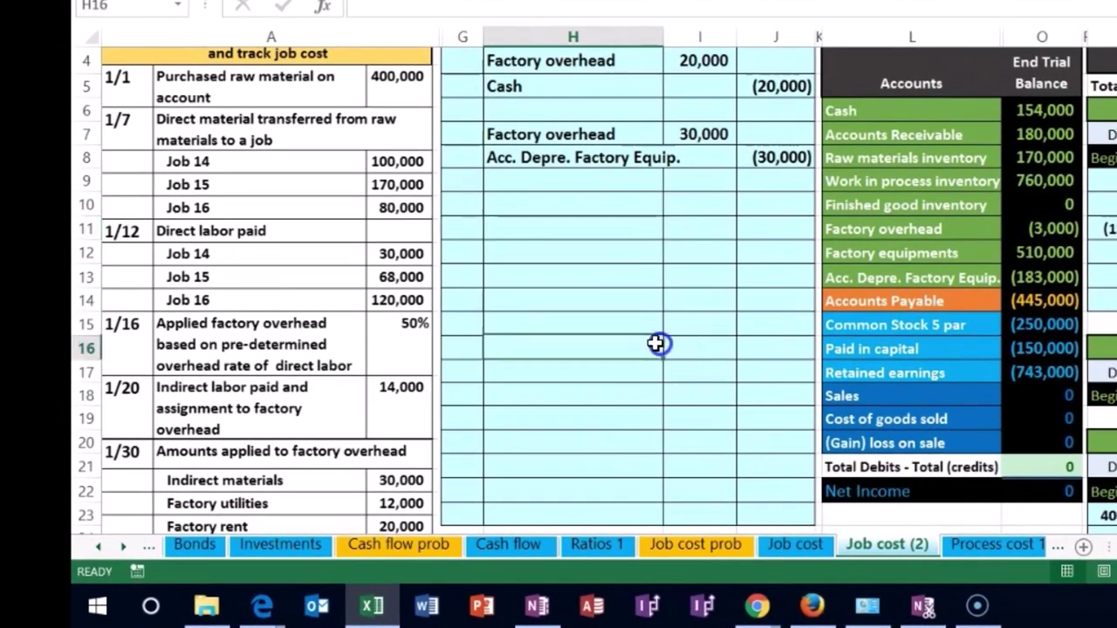
scroll(656, 343, "down", 2)
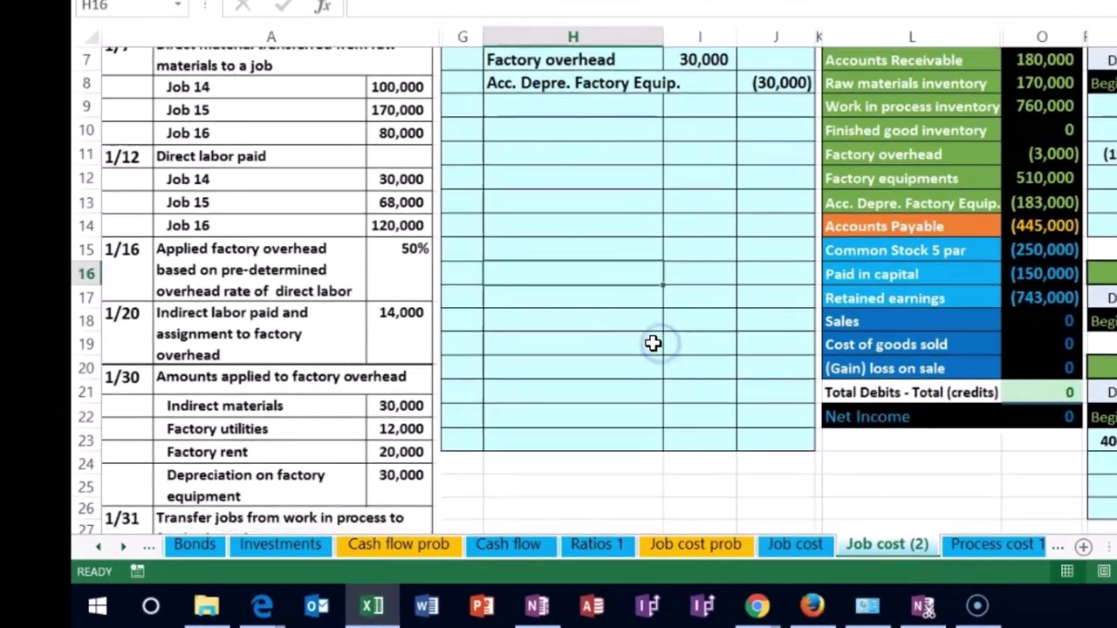
left_click(651, 313)
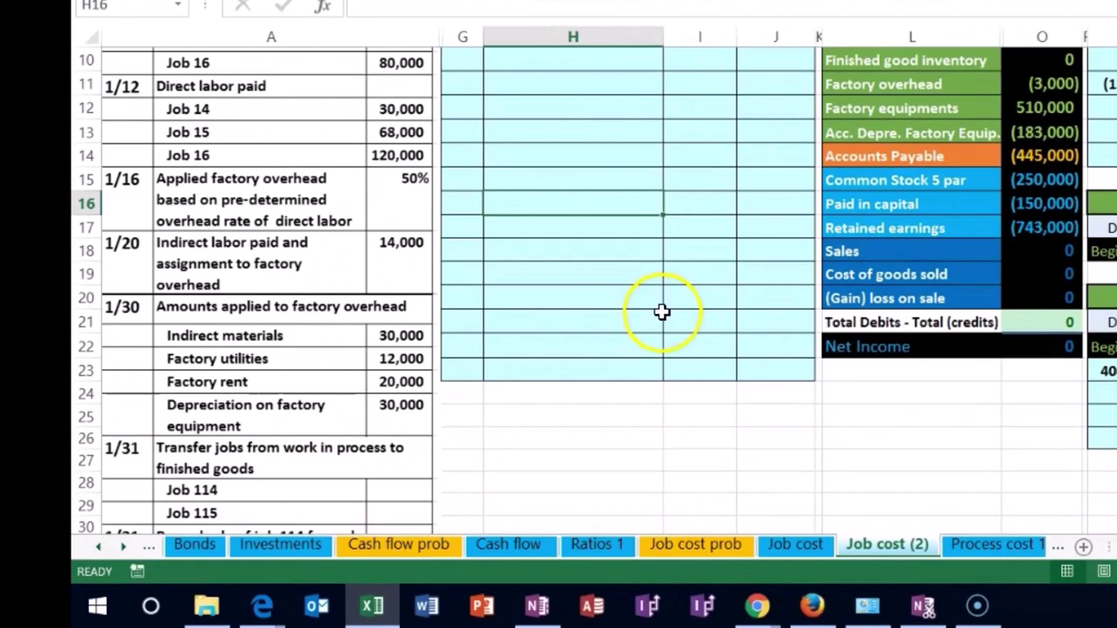
scroll(659, 316, "down", 1)
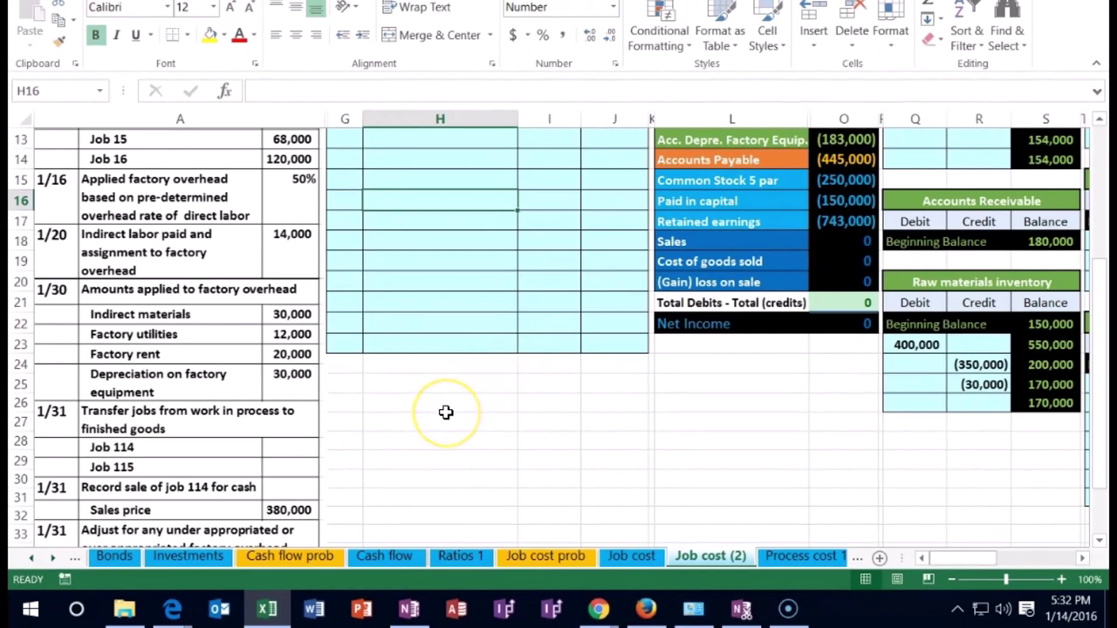
scroll(446, 412, "up", 3)
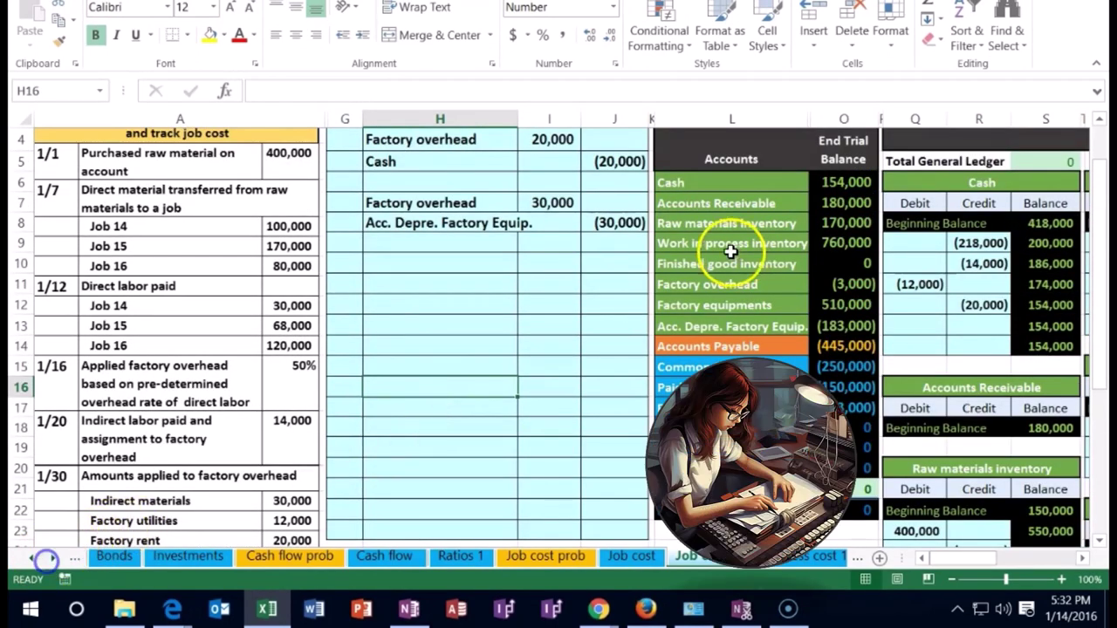
left_click_drag(677, 246, 814, 243)
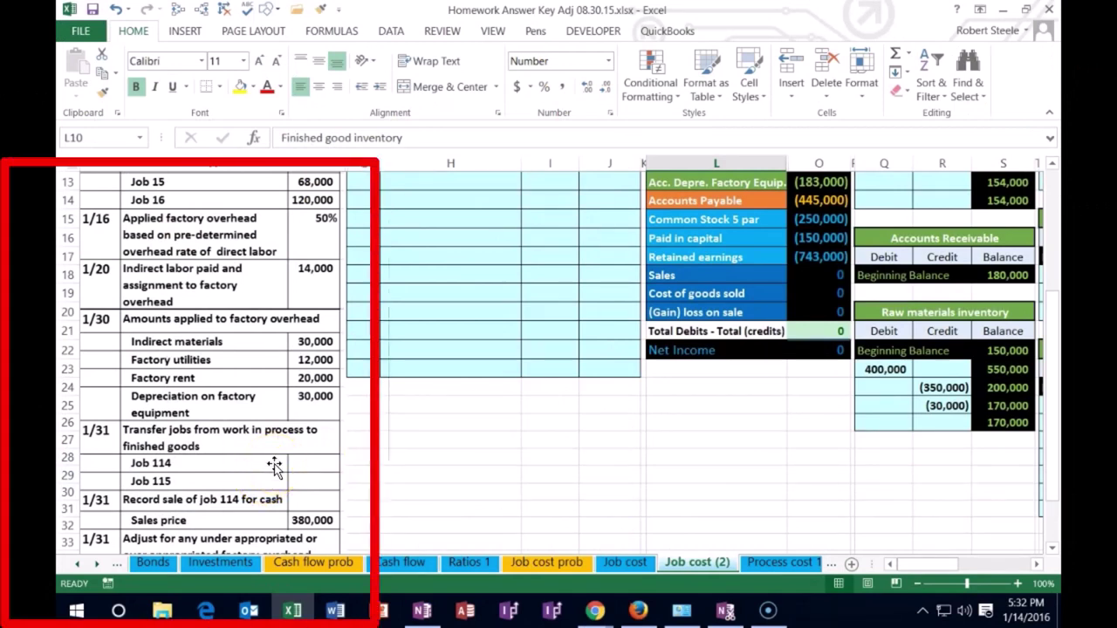
scroll(274, 467, "up", 3)
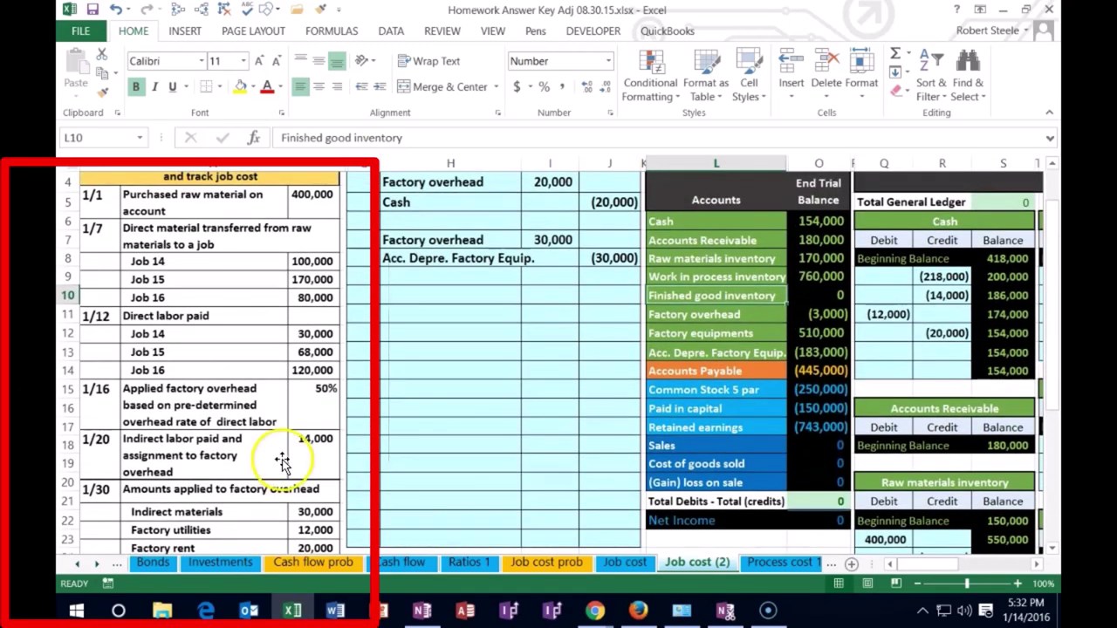
Step: Enter the date 1/31 in journal cell G10 for the transfer of jobs to finished goods
left_click(362, 295)
scroll(361, 312, "down", 3)
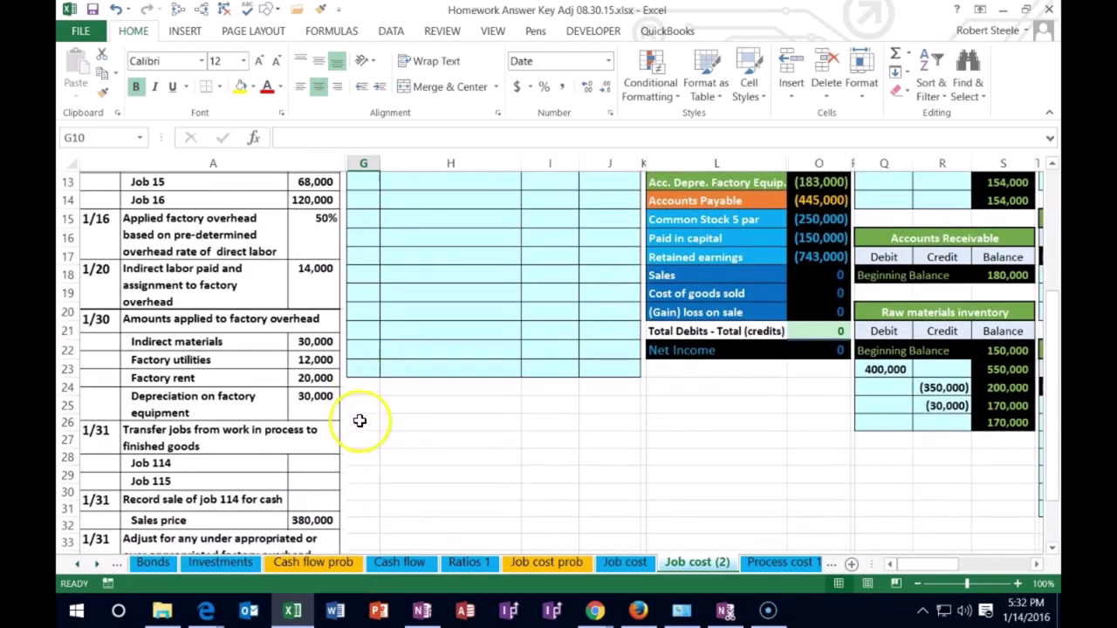
scroll(384, 441, "up", 3)
type("1")
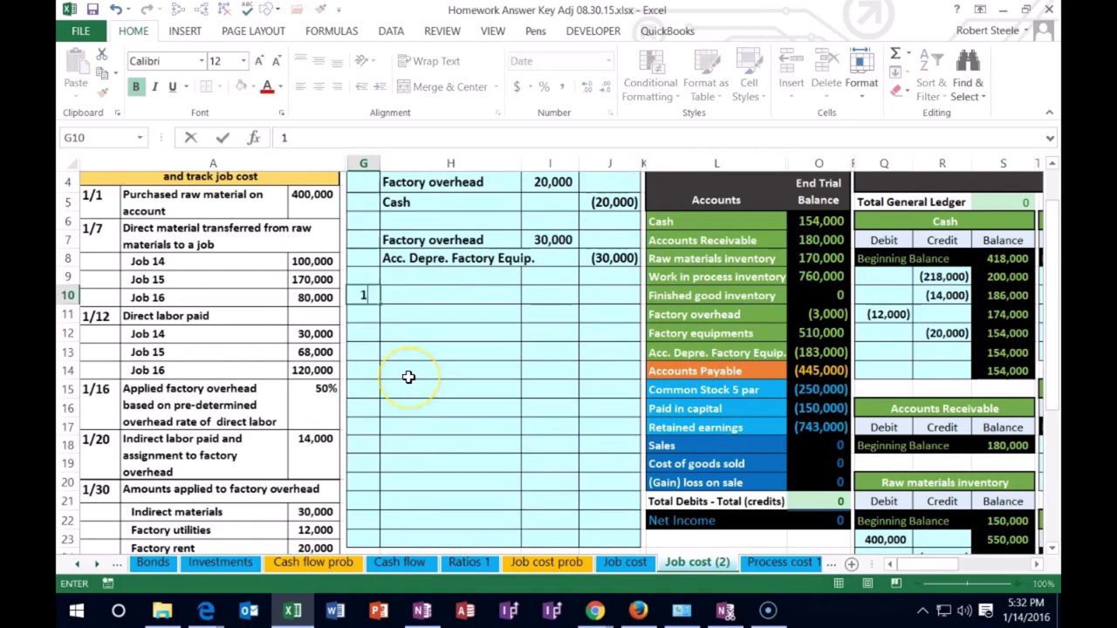
type("/31")
key("Tab")
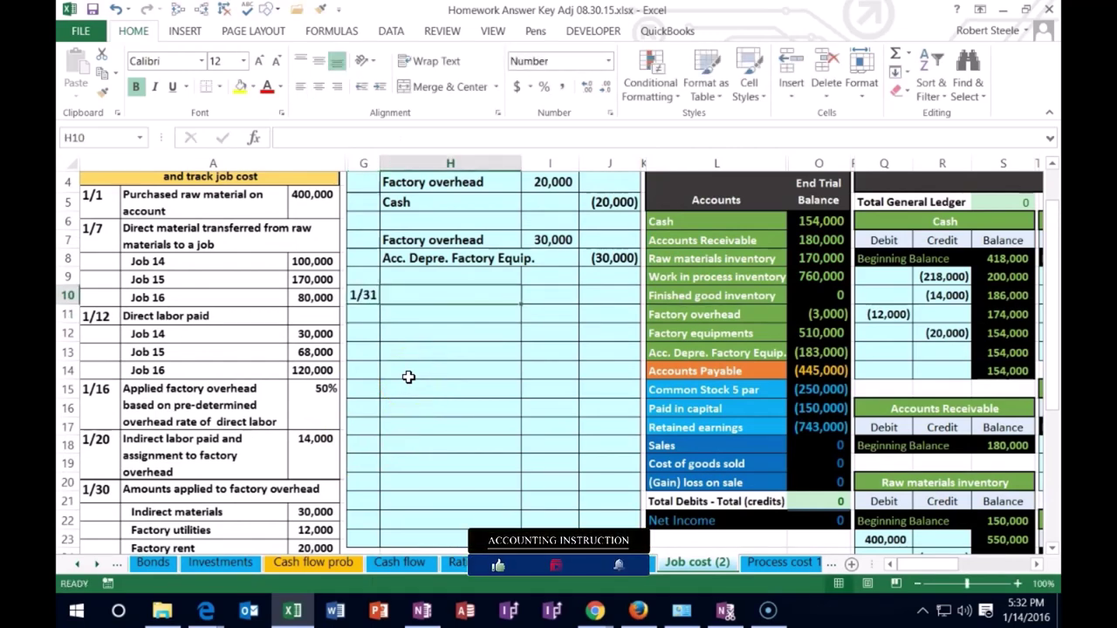
Step: Copy the Finished good inventory account name from the trial balance into journal cell H10 as values only
left_click(668, 295)
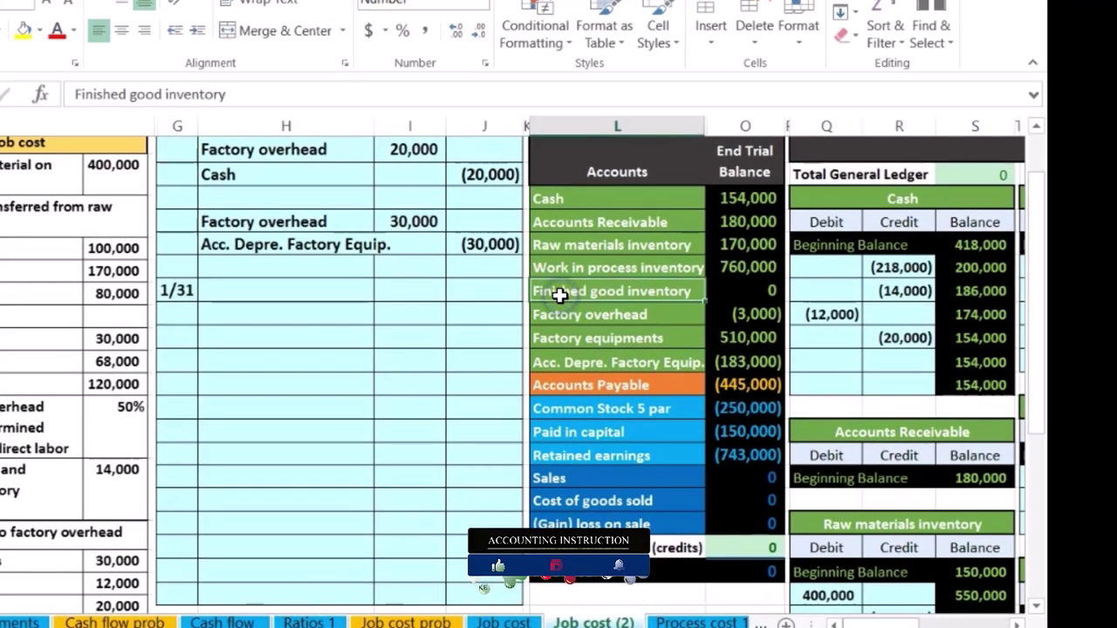
right_click(559, 295)
left_click(589, 264)
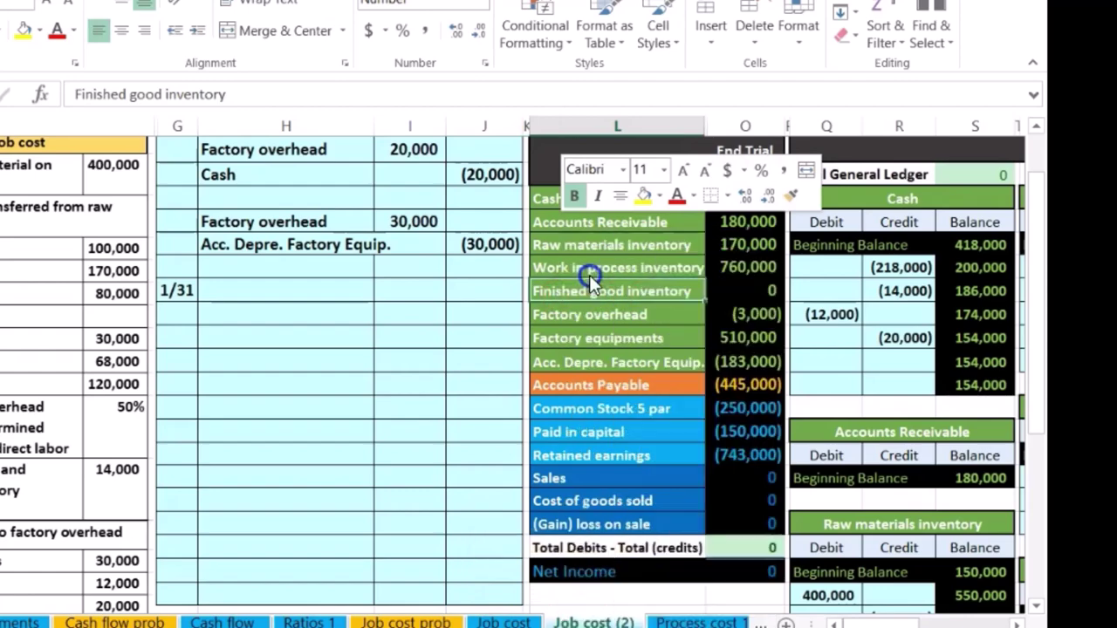
right_click(304, 291)
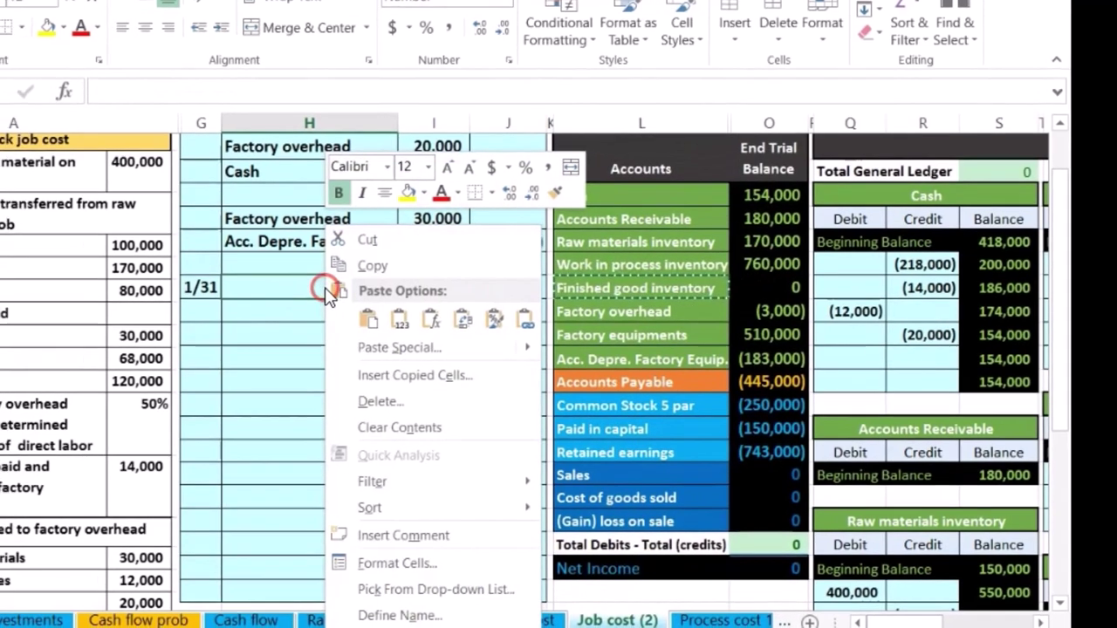
left_click(377, 324)
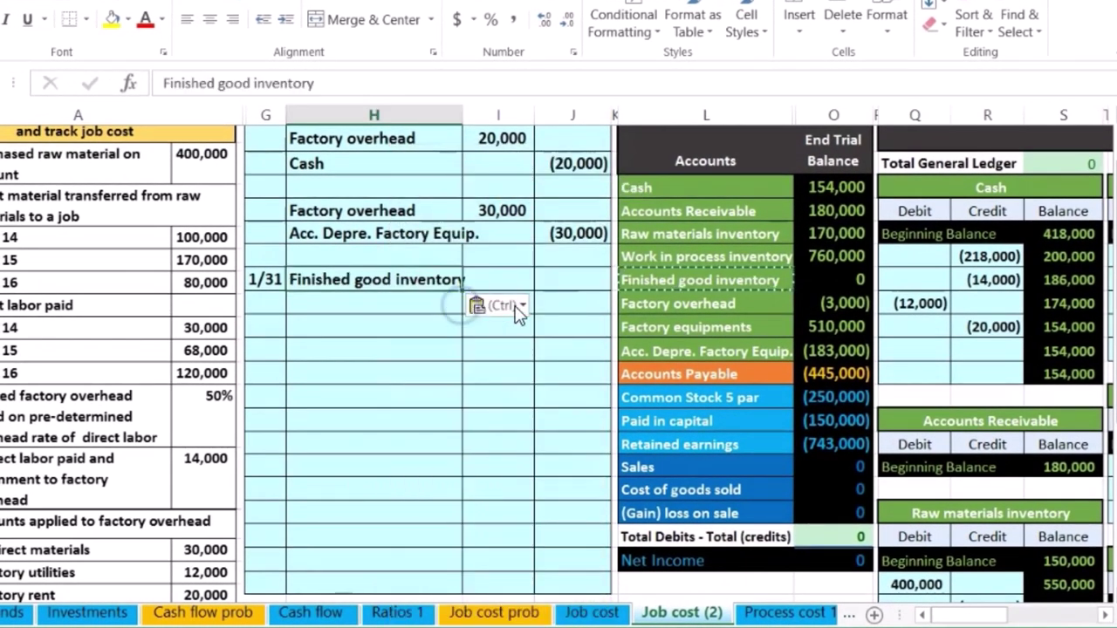
Step: Copy the Work in process inventory account name from the trial balance into journal cell H11 as values only
left_click_drag(662, 258, 769, 258)
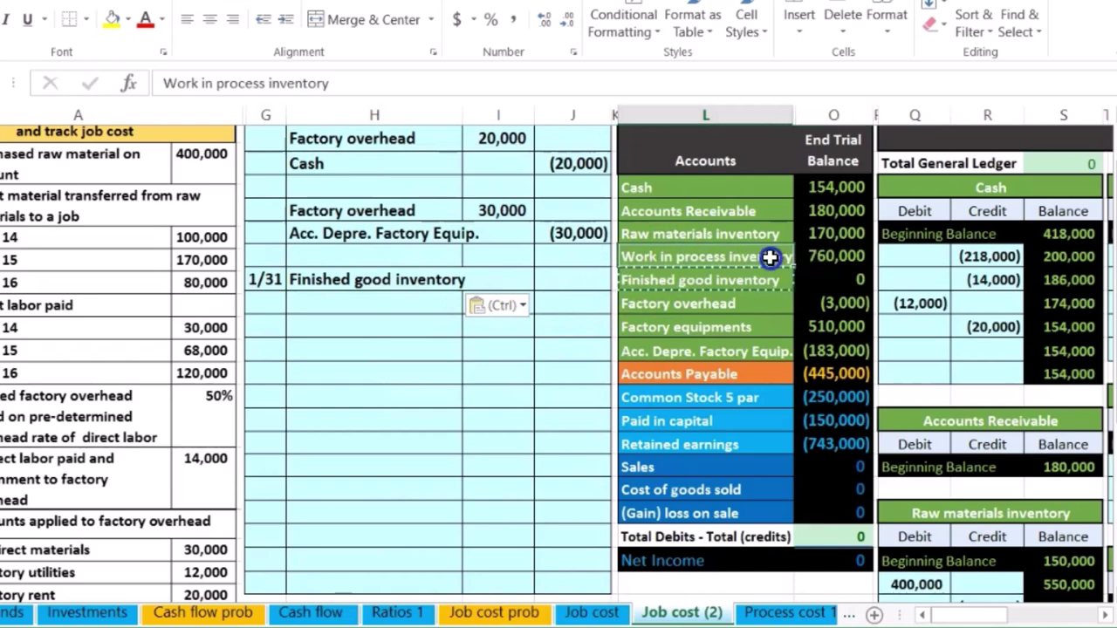
right_click(718, 259)
left_click(758, 255)
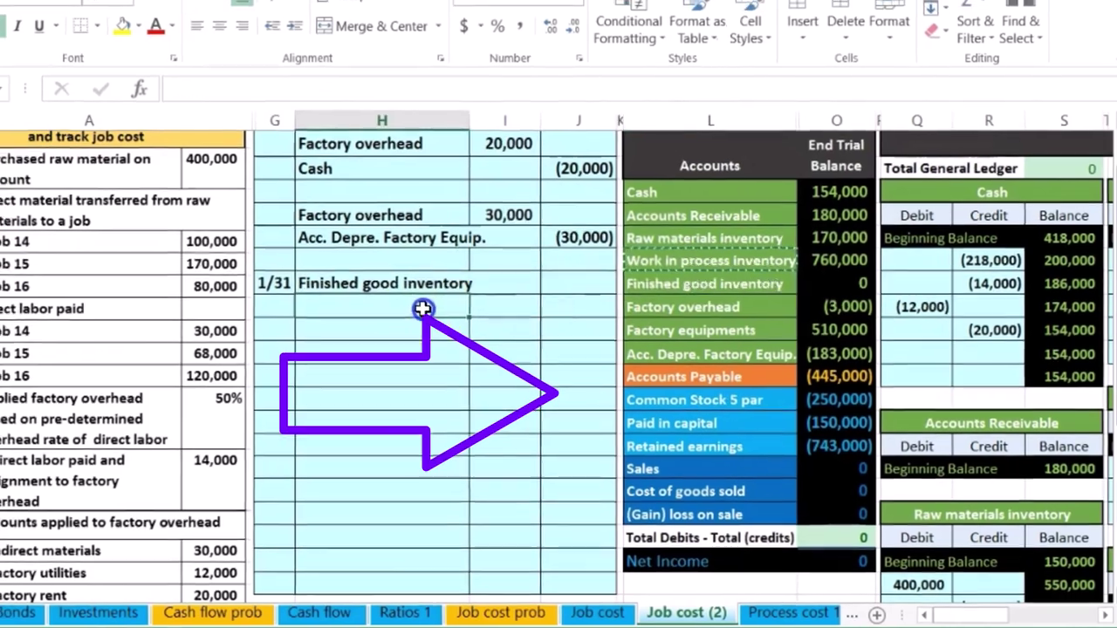
right_click(393, 304)
left_click(476, 329)
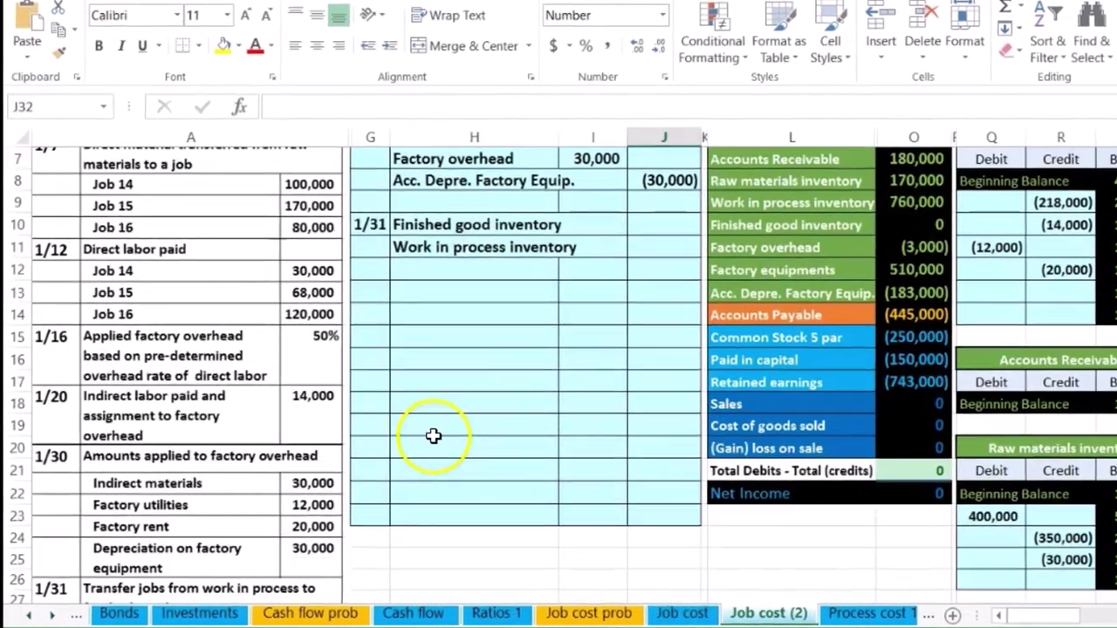
Step: Examine the jobs listed under the 1/31 transfer from work in process to finished goods, and look across the general ledger accounts
scroll(437, 424, "down", 3)
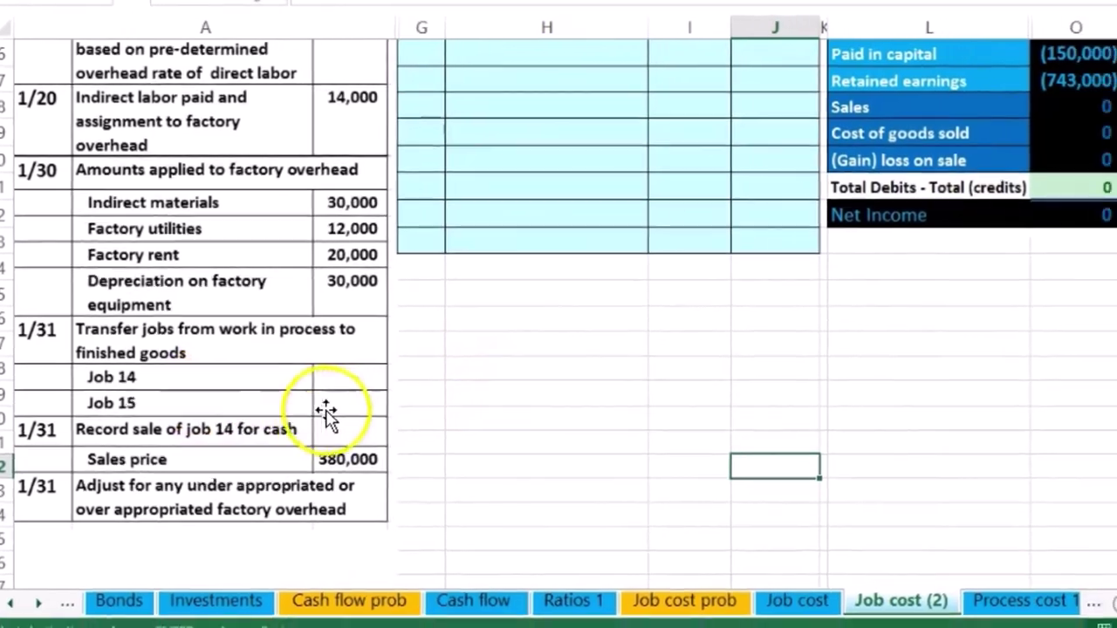
scroll(228, 401, "up", 5)
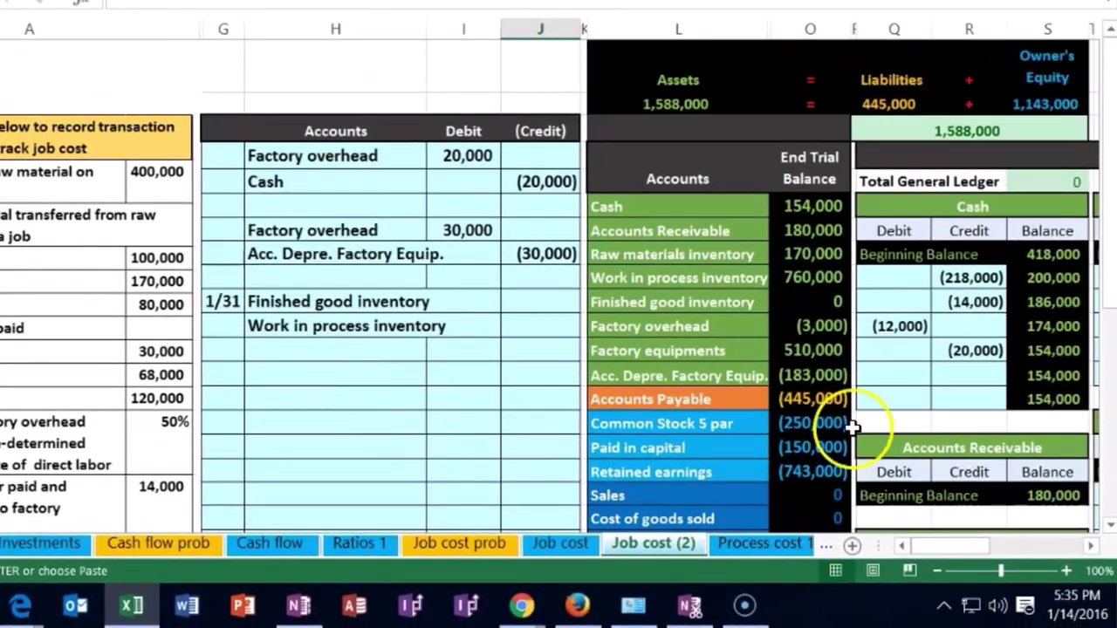
left_click(872, 425)
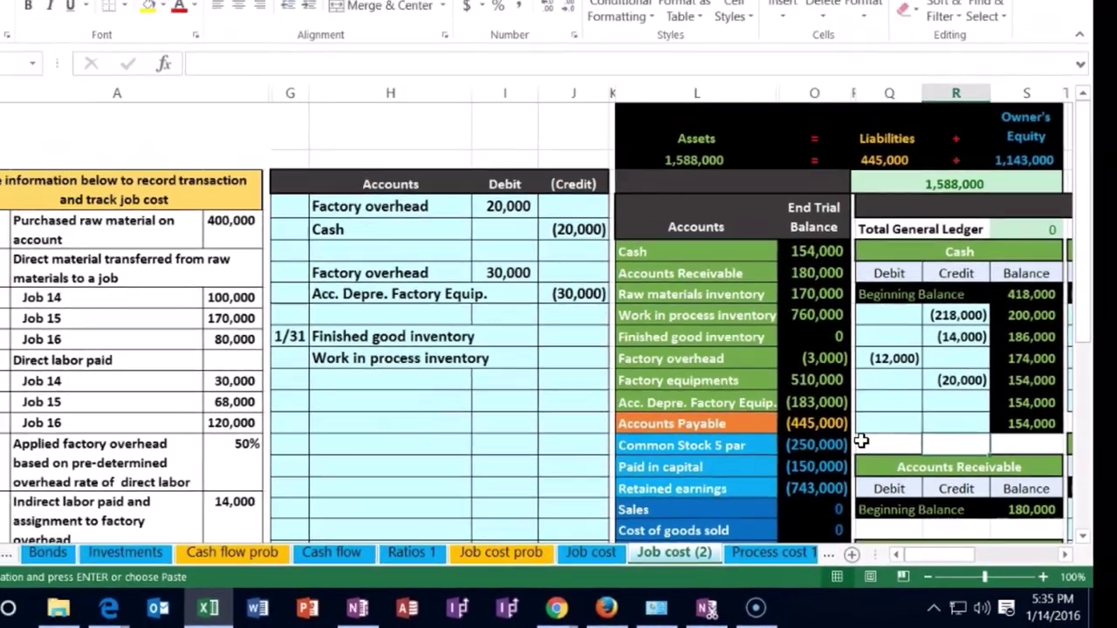
scroll(859, 436, "right", 5)
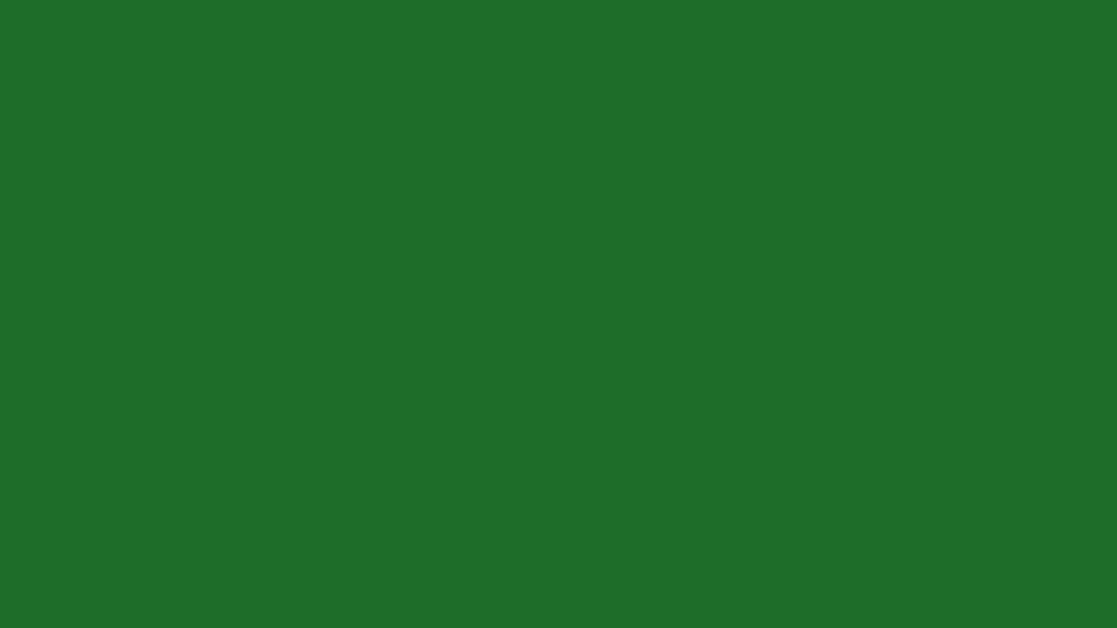